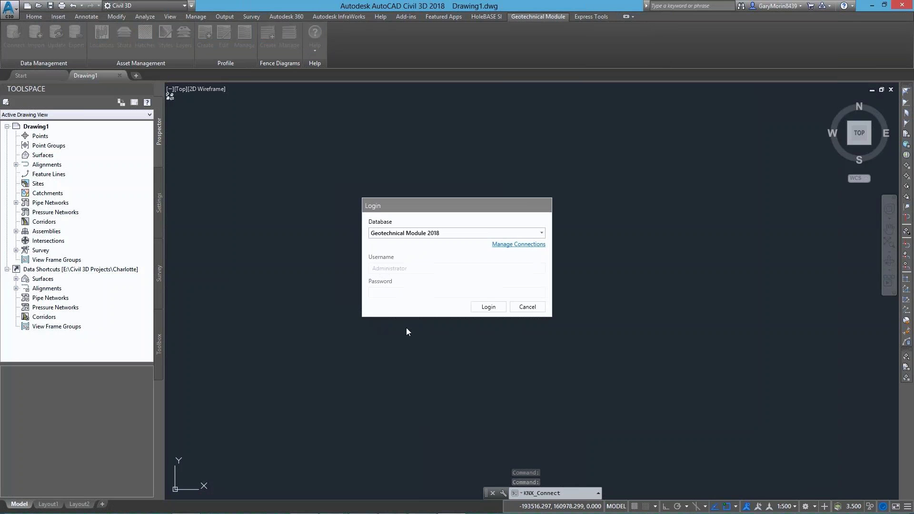
# Create project CH001 named Charlotte Hills with Open status and Default category in the Geotechnical Module 2018 database, and open it.
pyautogui.click(488, 307)
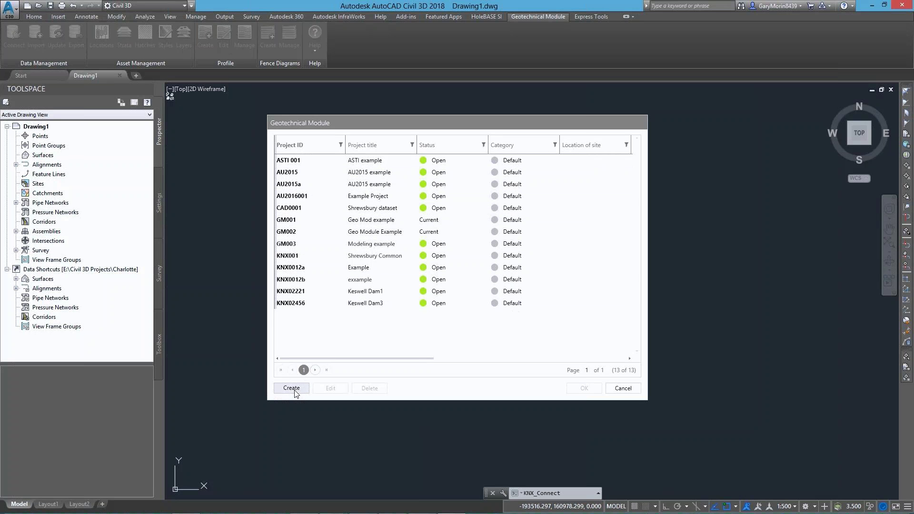
pyautogui.click(292, 388)
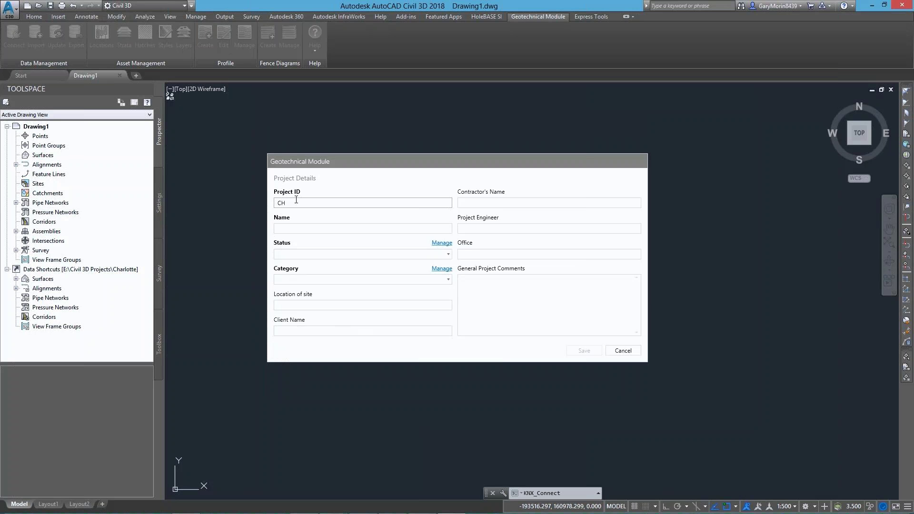
pyautogui.click(283, 230)
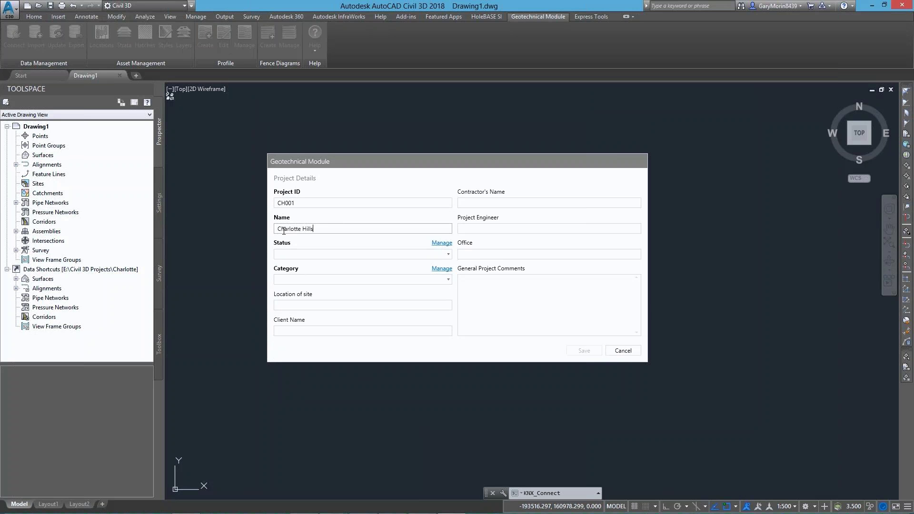
pyautogui.click(288, 254)
pyautogui.click(293, 306)
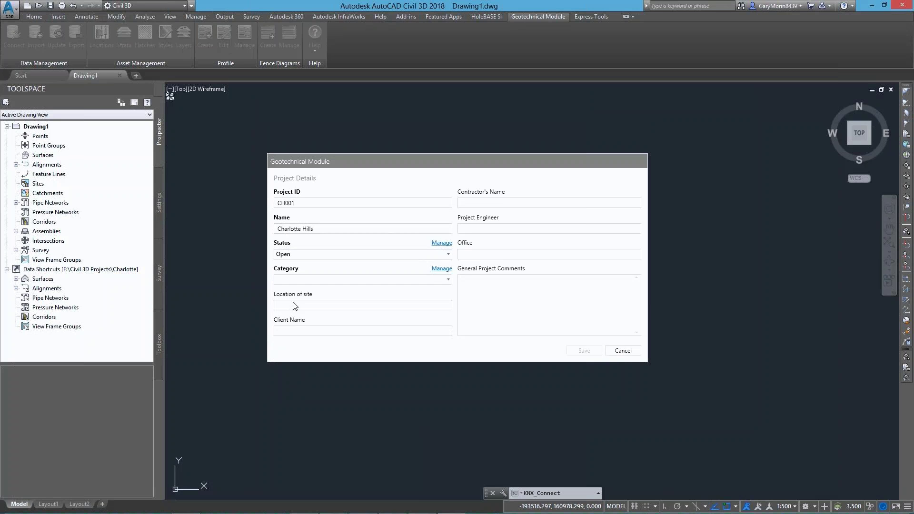
pyautogui.click(292, 279)
pyautogui.click(291, 292)
pyautogui.click(584, 351)
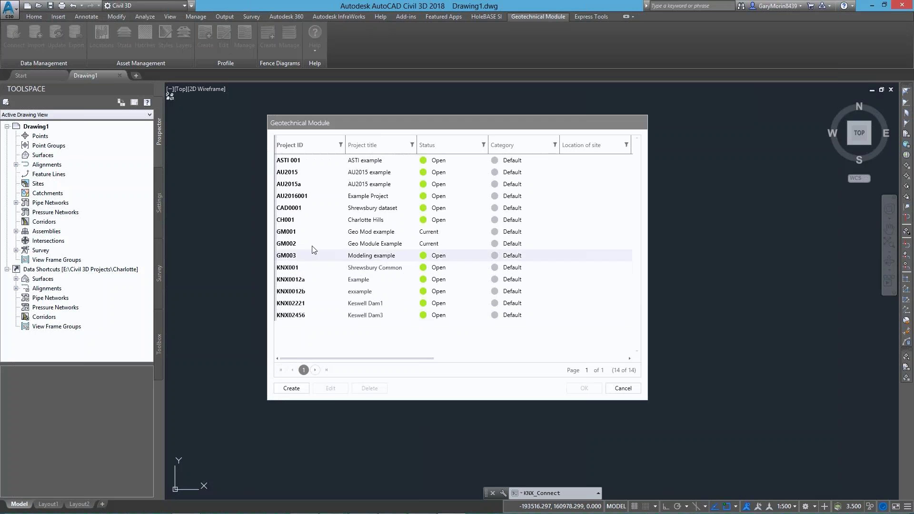
pyautogui.click(505, 219)
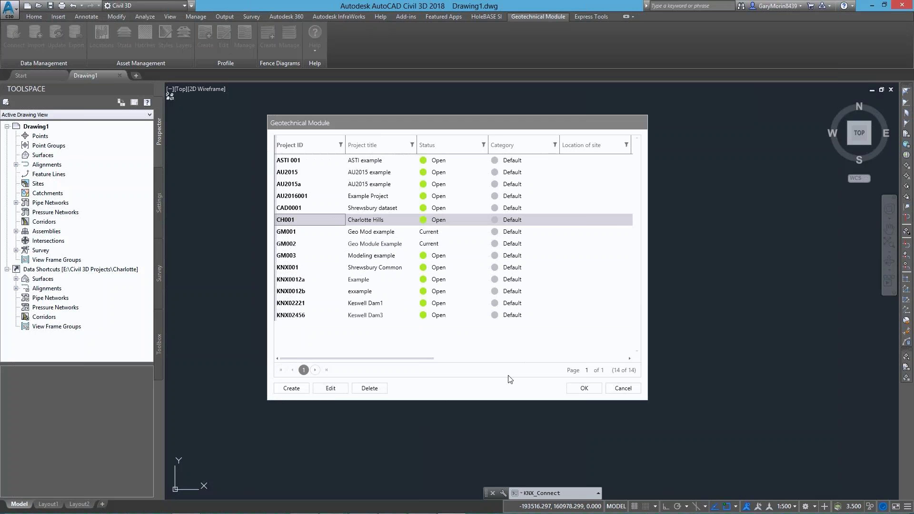
pyautogui.click(583, 388)
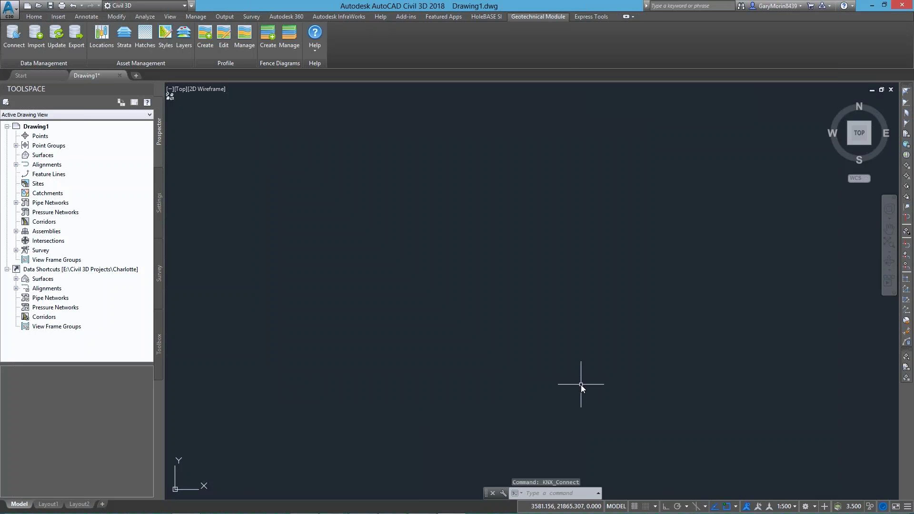
# Start a CSV data import and add the Field Geological Descriptions, Location Details, and Orientation and Inclination files.
pyautogui.click(37, 36)
pyautogui.click(443, 179)
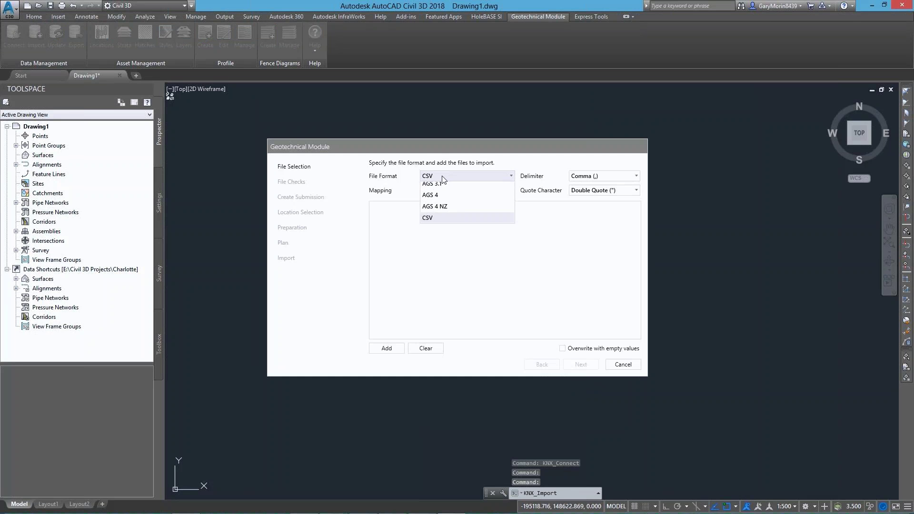
pyautogui.click(427, 223)
pyautogui.click(385, 349)
pyautogui.click(468, 205)
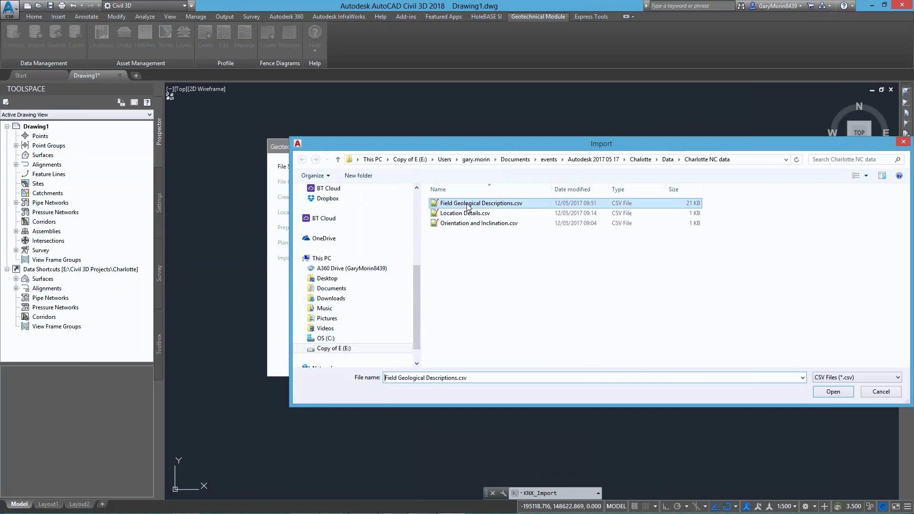
pyautogui.keyDown('shift'); pyautogui.click(466, 224); pyautogui.keyUp('shift')
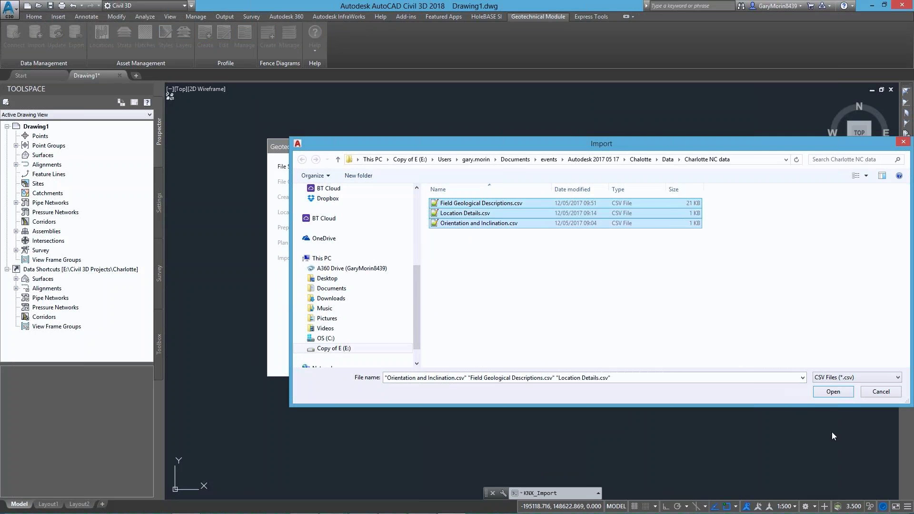
pyautogui.click(835, 395)
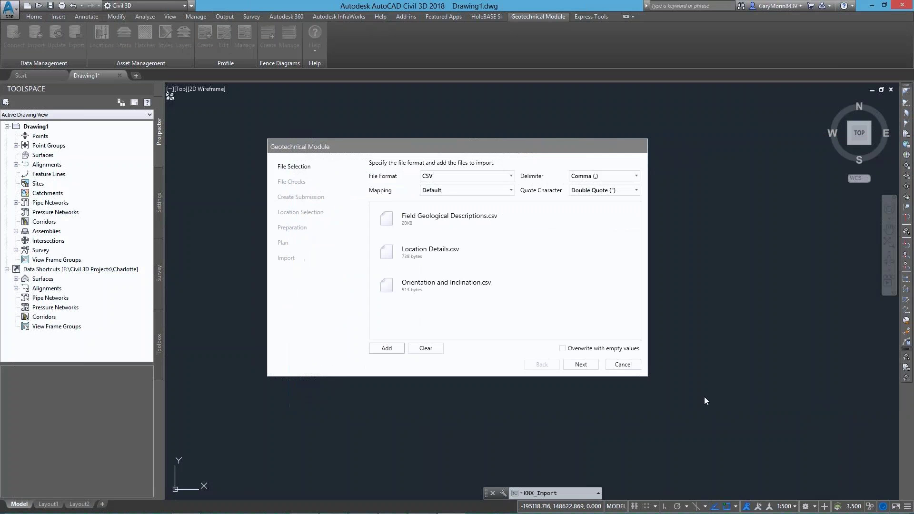
# Check the added CSV files and import their data for all listed borehole locations.
pyautogui.click(584, 366)
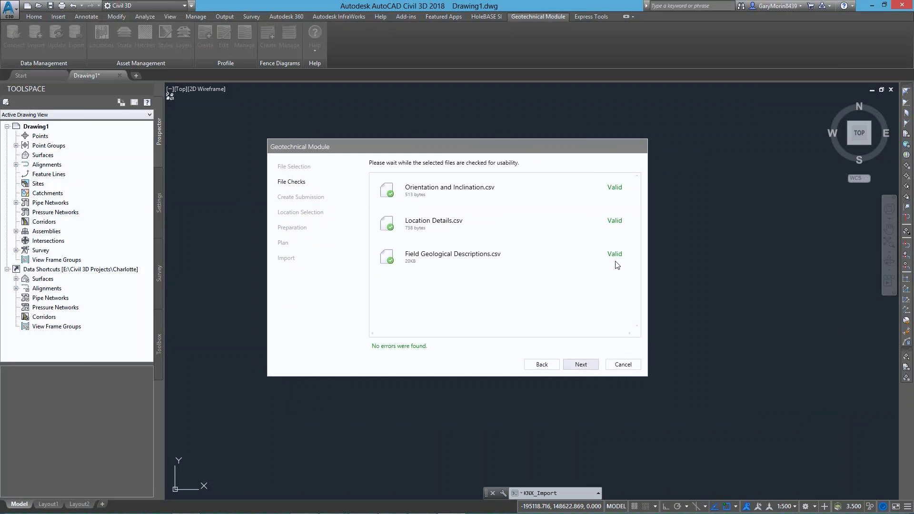
pyautogui.click(581, 365)
pyautogui.scroll(-2, 473, 305)
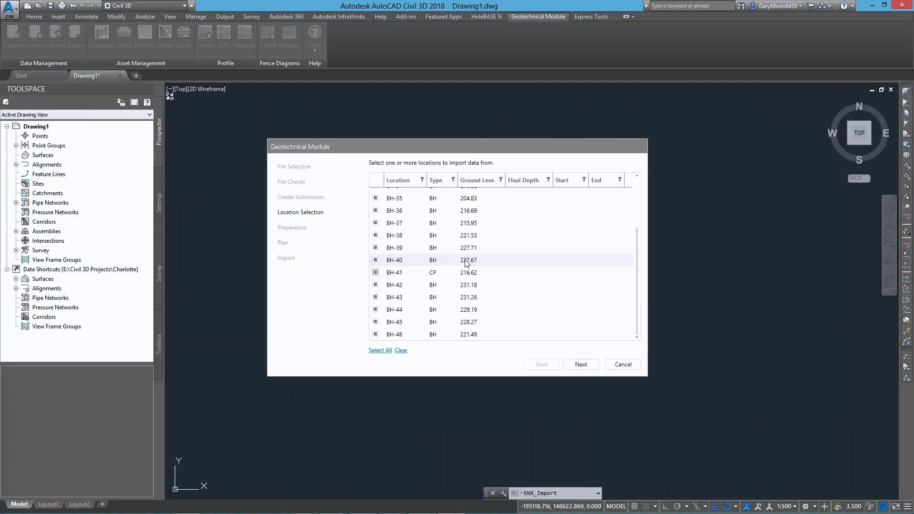
pyautogui.click(579, 365)
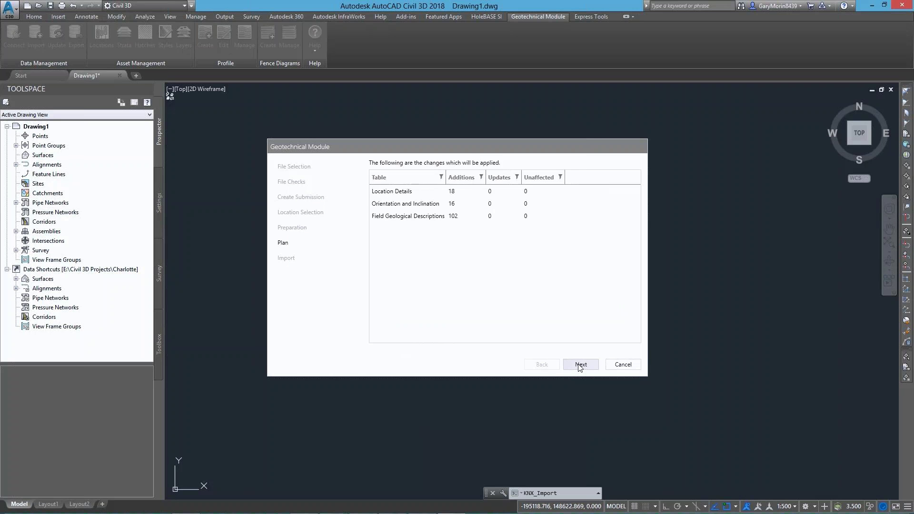
pyautogui.click(580, 365)
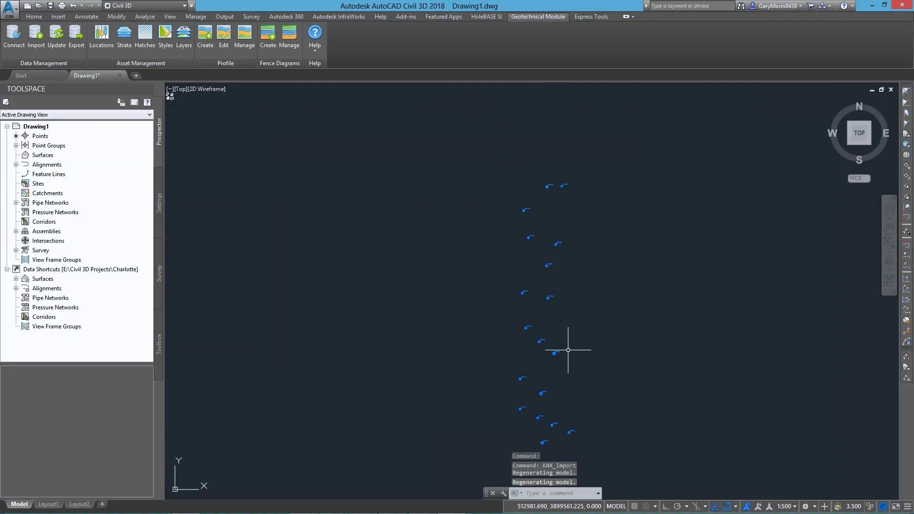
# Show the boreholes in a 3D view and sort the Locations Manager list by Id.
pyautogui.keyDown('shift'); pyautogui.moveTo(546, 326); pyautogui.dragTo(488, 305, button='middle'); pyautogui.keyUp('shift')
pyautogui.click(101, 42)
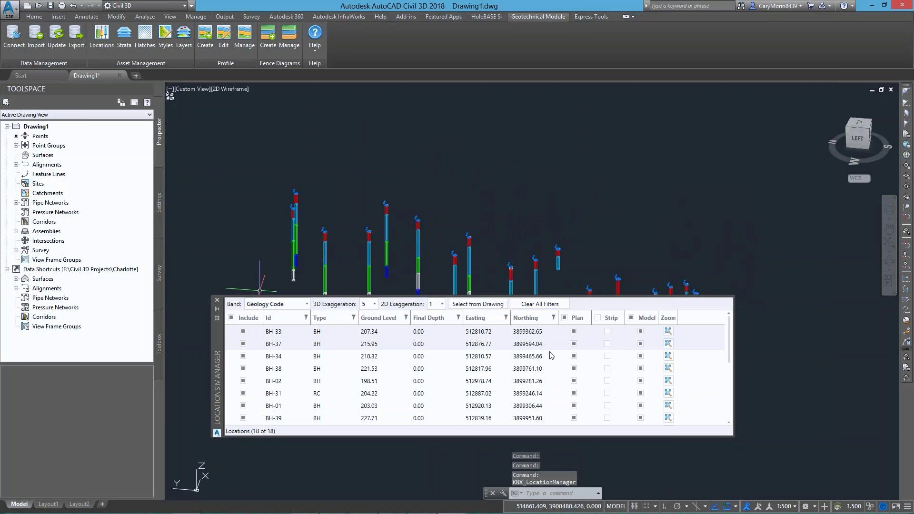
pyautogui.moveTo(728, 343)
pyautogui.mouseDown()
pyautogui.moveTo(731, 403)
pyautogui.moveTo(732, 344)
pyautogui.mouseUp()
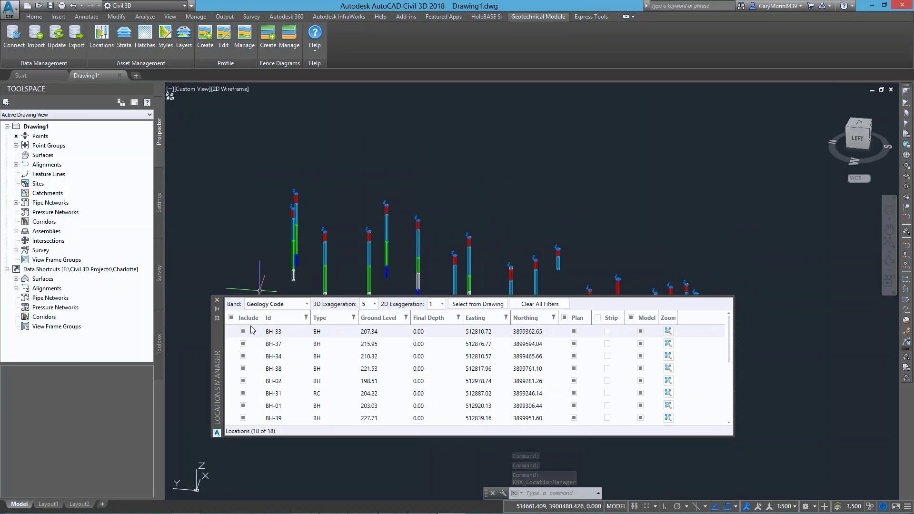
pyautogui.click(287, 319)
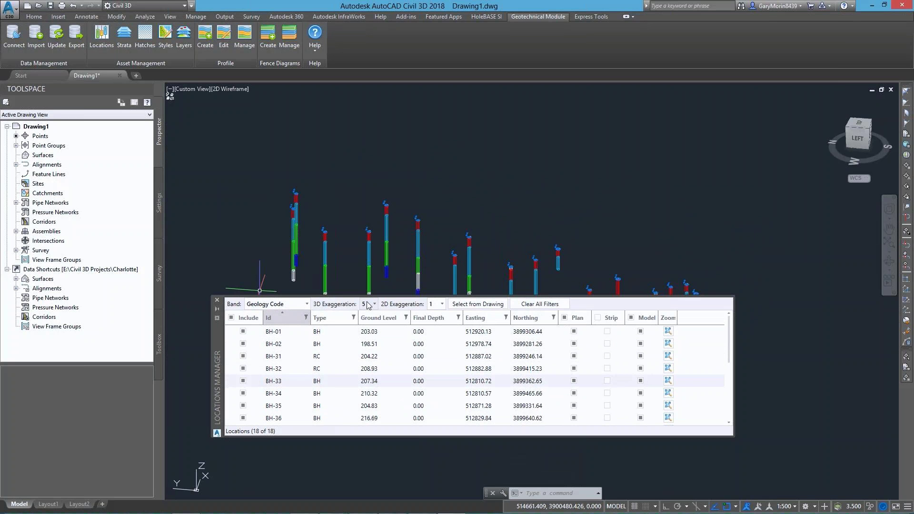
# Try another 3D exaggeration for the boreholes and return it to 5.
pyautogui.click(372, 305)
pyautogui.click(364, 329)
pyautogui.click(373, 305)
pyautogui.click(364, 364)
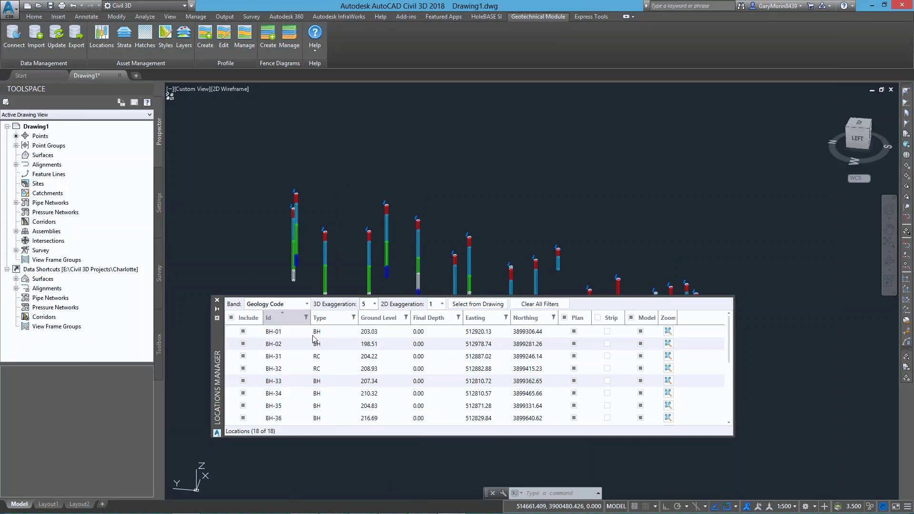
# Try the Legend Code band for colouring the boreholes and return to the Geology Code band.
pyautogui.click(306, 303)
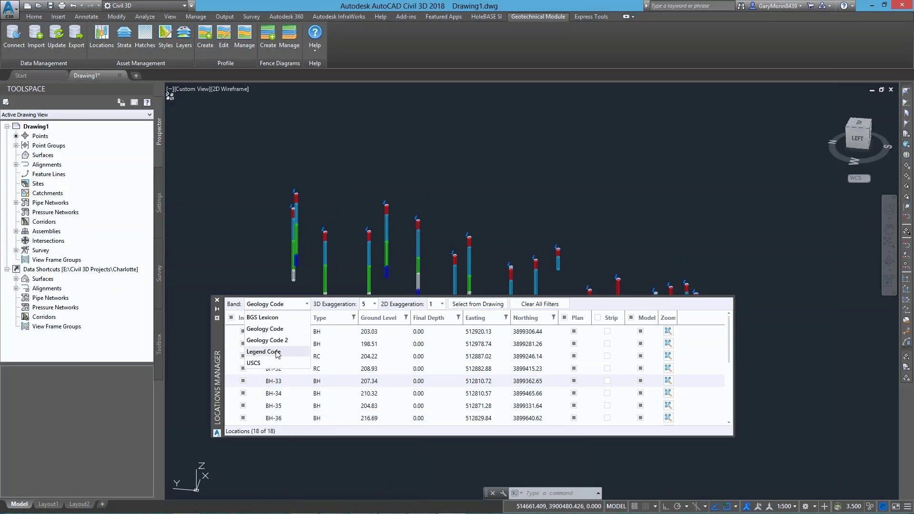
pyautogui.click(277, 353)
pyautogui.click(285, 304)
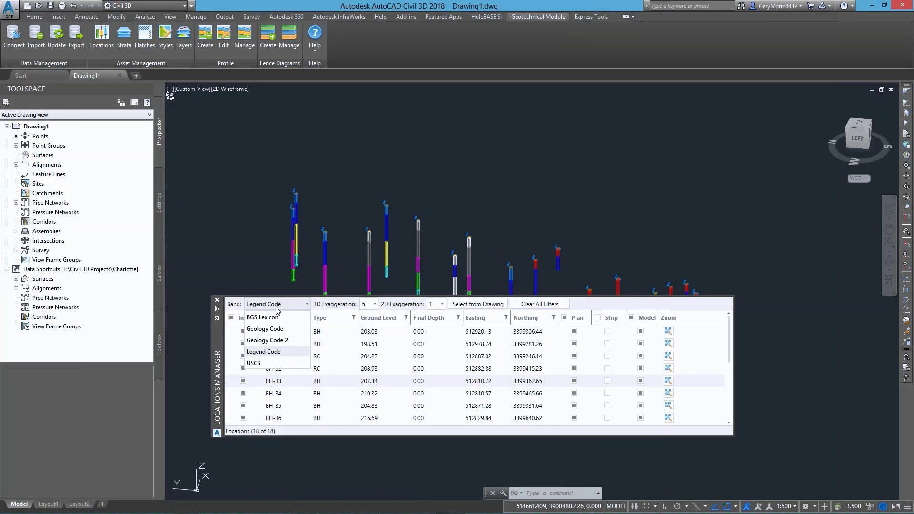
pyautogui.click(270, 330)
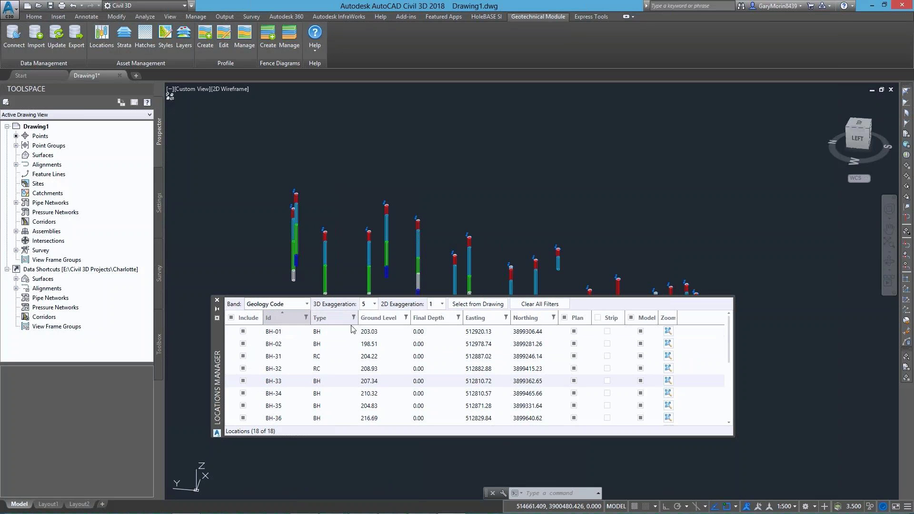
# Hide the 3D model display of all boreholes and show it again.
pyautogui.click(631, 317)
pyautogui.click(564, 318)
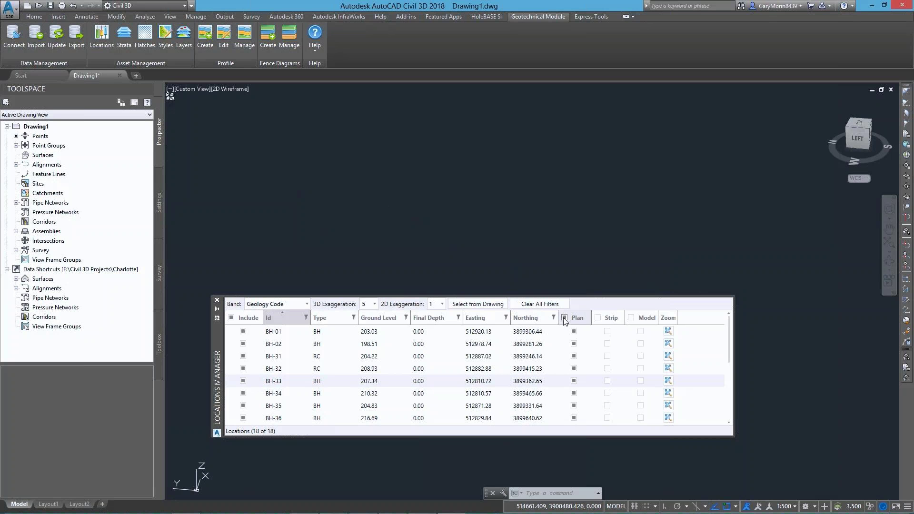
pyautogui.click(632, 318)
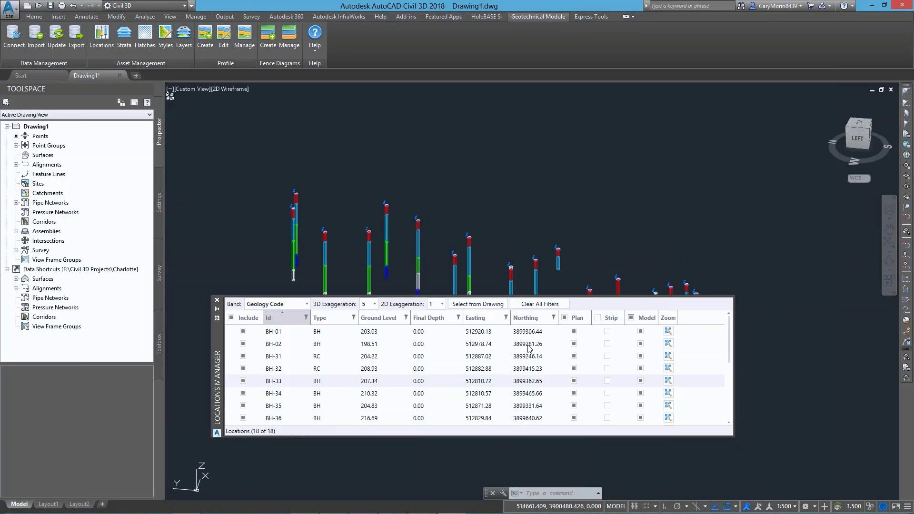
pyautogui.click(243, 357)
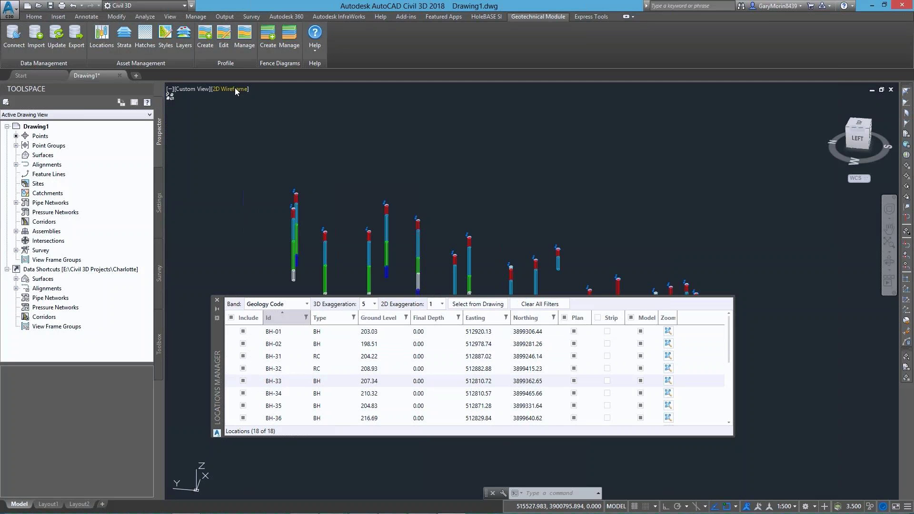
# Switch to the top view and filter the locations to BH-38, BH-39, BH-40, BH-42 and BH-45 by selecting them in the drawing.
pyautogui.click(188, 90)
pyautogui.click(210, 112)
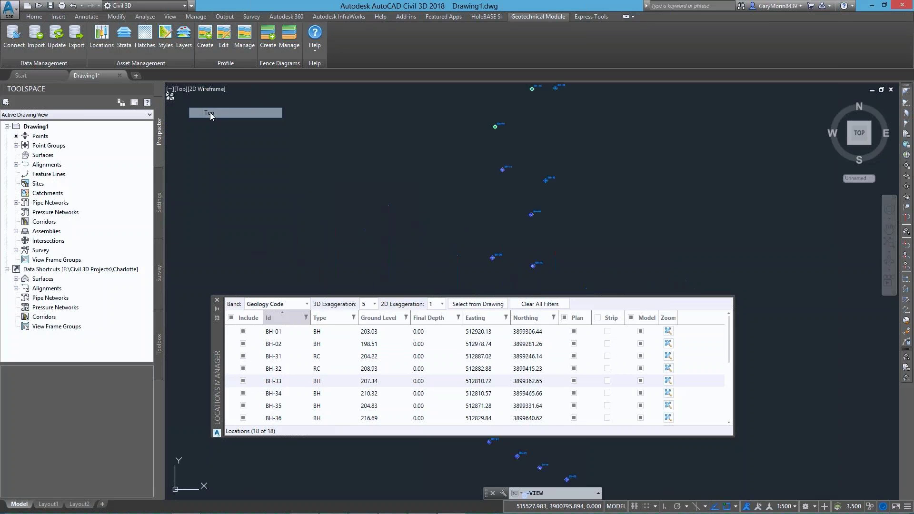
pyautogui.click(470, 305)
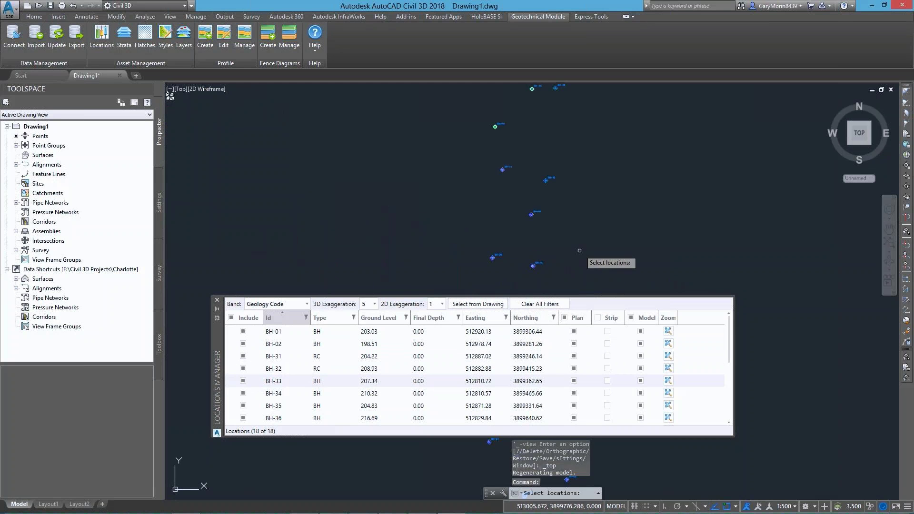
pyautogui.click(598, 256)
pyautogui.click(429, 112)
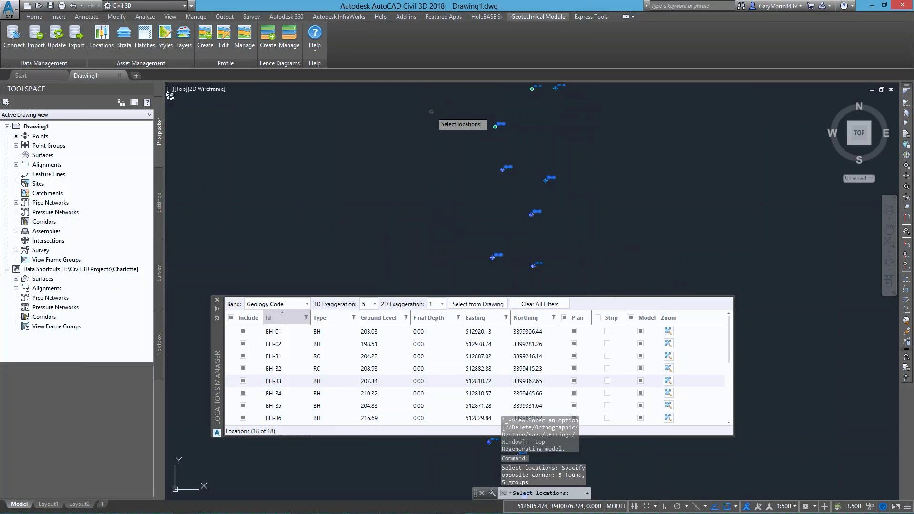
# Turn on strip display for the filtered boreholes and examine the BH-39 strip up close.
pyautogui.click(597, 318)
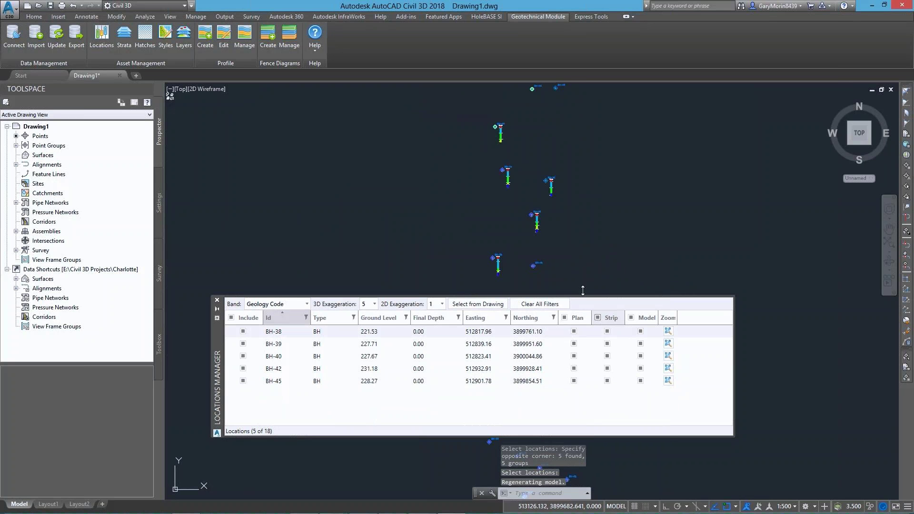
pyautogui.scroll(10, 517, 173)
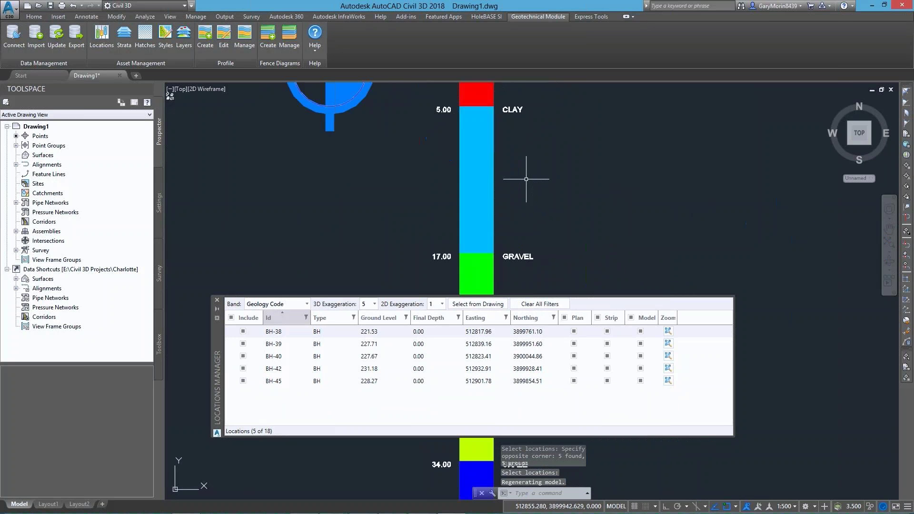
pyautogui.moveTo(535, 190); pyautogui.dragTo(565, 260, button='middle')
pyautogui.moveTo(594, 158)
pyautogui.mouseDown(button='middle')
pyautogui.moveTo(593, 184)
pyautogui.moveTo(585, 184)
pyautogui.mouseUp(button='middle')
pyautogui.scroll(-3, 594, 183)
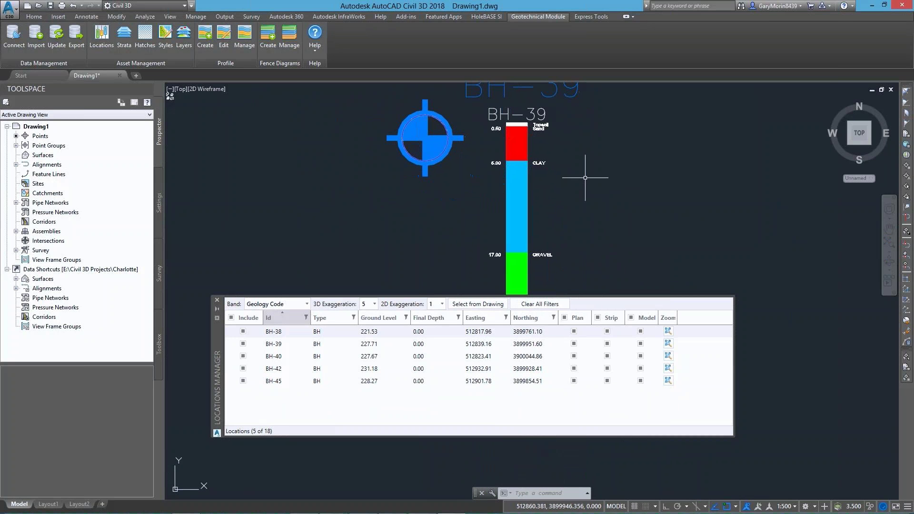
# Set Legend Code as the current geotechnical style group and save the style settings.
pyautogui.click(165, 36)
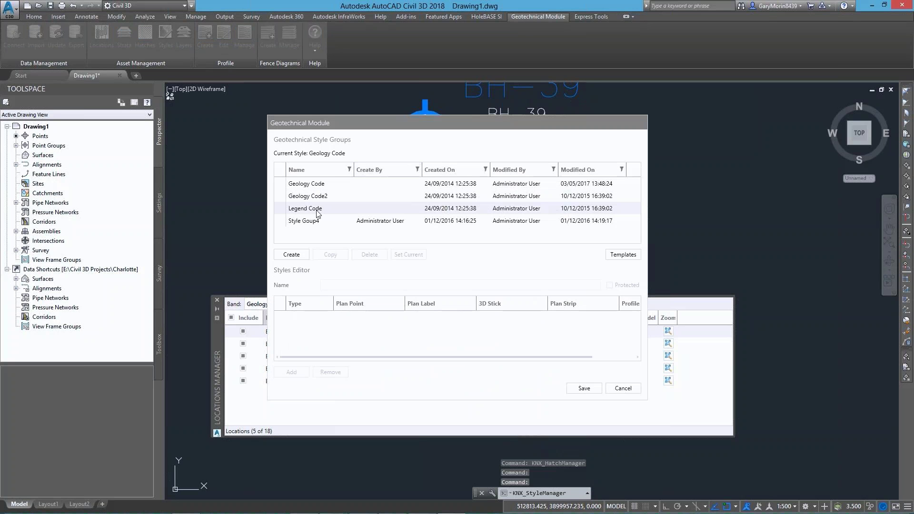
pyautogui.click(315, 213)
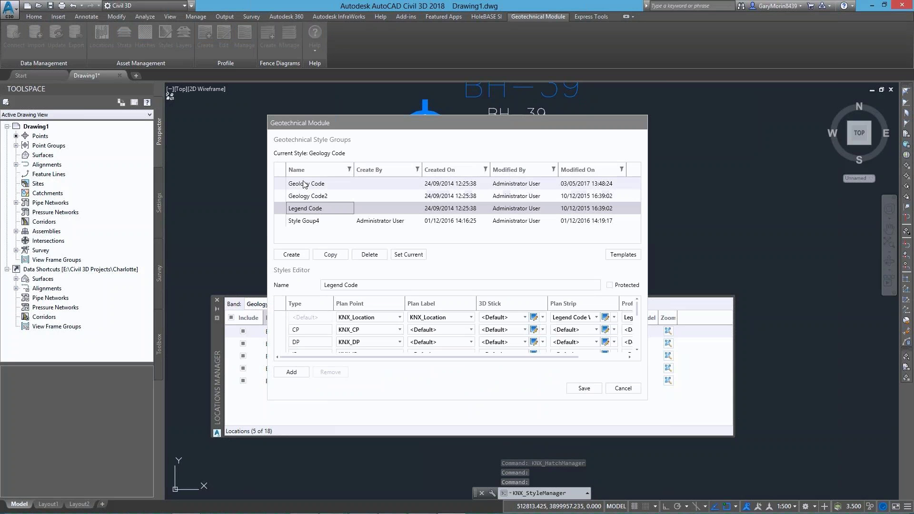
pyautogui.click(410, 255)
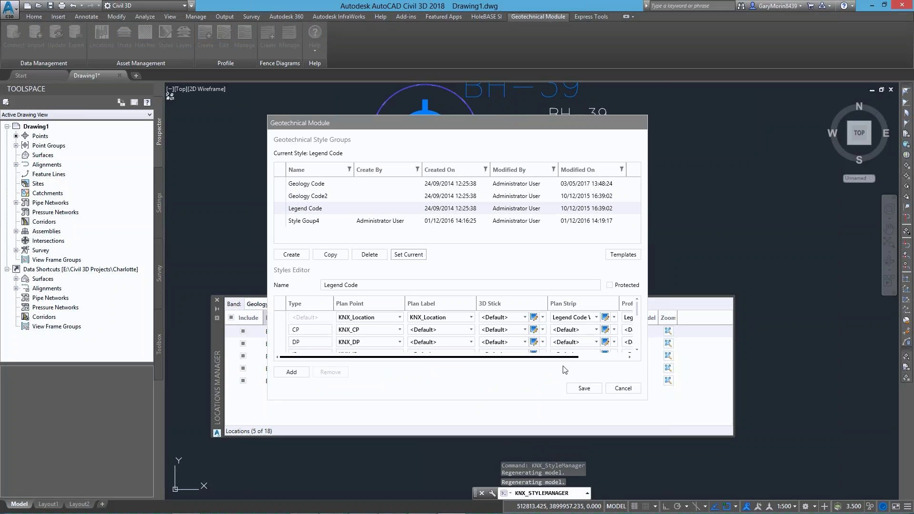
pyautogui.click(584, 389)
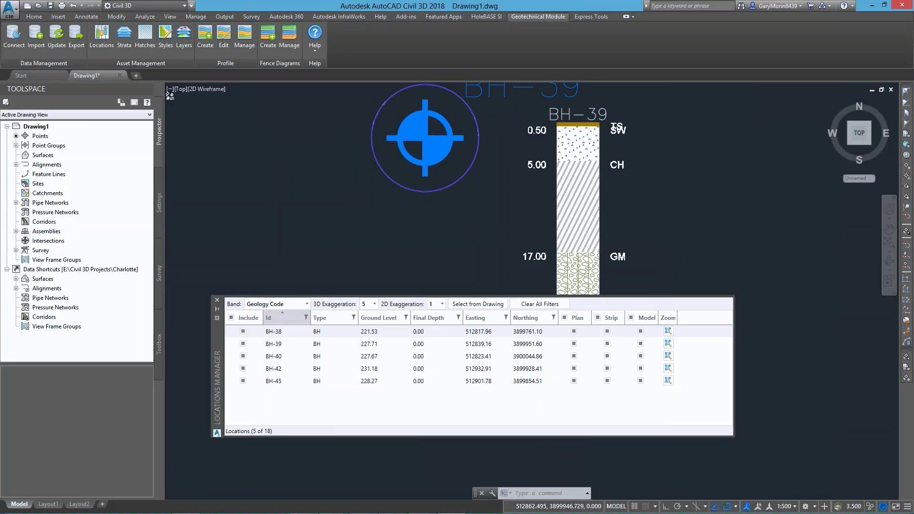
# Examine the strips of the filtered boreholes down to BH-38 and close the Locations Manager.
pyautogui.scroll(-2, 603, 175)
pyautogui.moveTo(621, 194)
pyautogui.mouseDown(button='middle')
pyautogui.moveTo(565, 147)
pyautogui.moveTo(461, 143)
pyautogui.mouseUp(button='middle')
pyautogui.moveTo(722, 213)
pyautogui.mouseDown(button='middle')
pyautogui.moveTo(592, 209)
pyautogui.moveTo(482, 58)
pyautogui.mouseUp(button='middle')
pyautogui.scroll(-4, 590, 204)
pyautogui.moveTo(452, 225); pyautogui.dragTo(602, 78, button='middle')
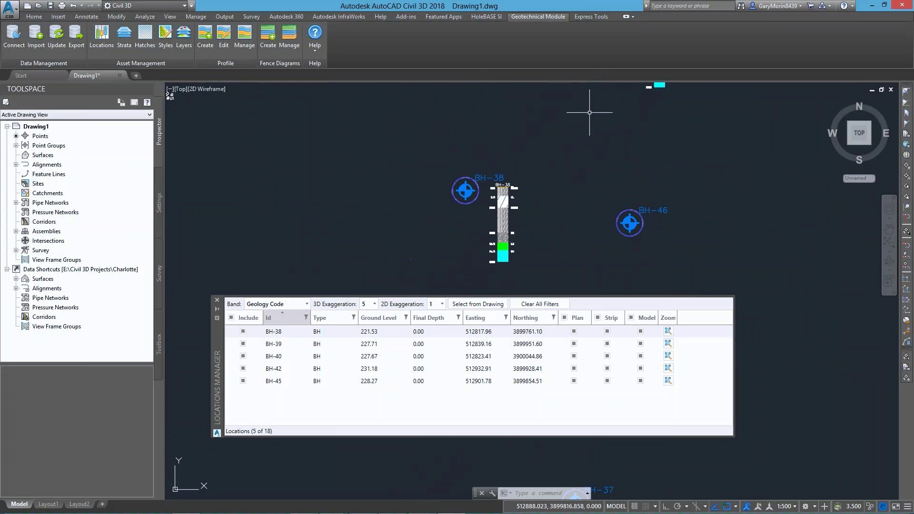
pyautogui.scroll(2, 533, 197)
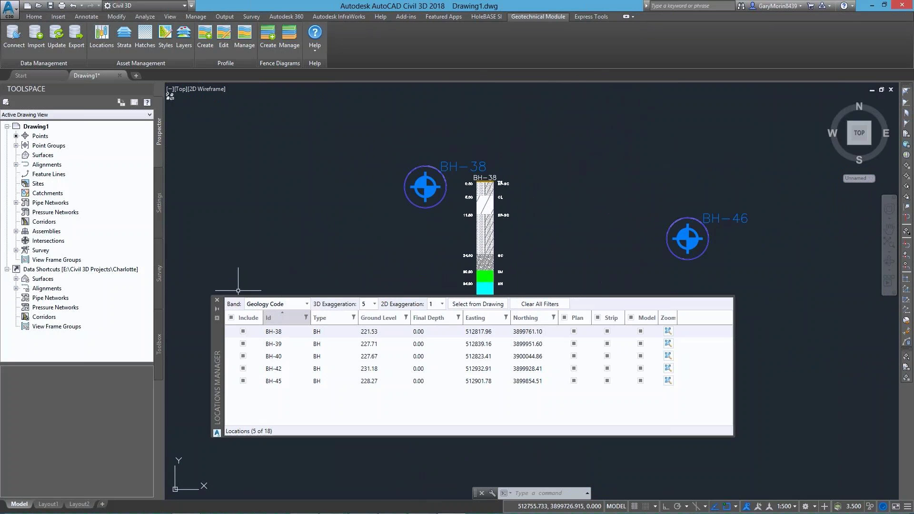
pyautogui.click(217, 300)
pyautogui.scroll(-5, 357, 282)
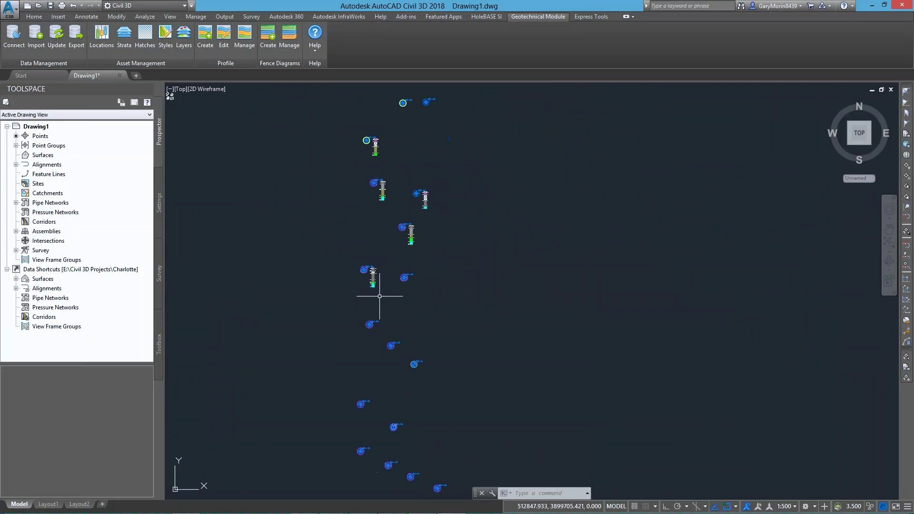
# Make the Topsoil, Sand, CLAY, GRAVEL, Limestone and SHALE strata visible in the Strata Manager, list their surfaces in the Prospector, and close the manager.
pyautogui.click(165, 38)
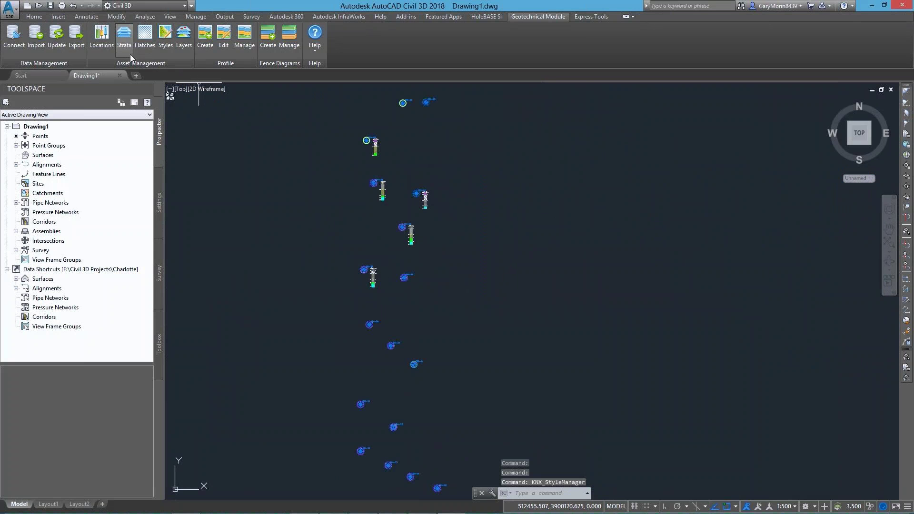
pyautogui.click(124, 42)
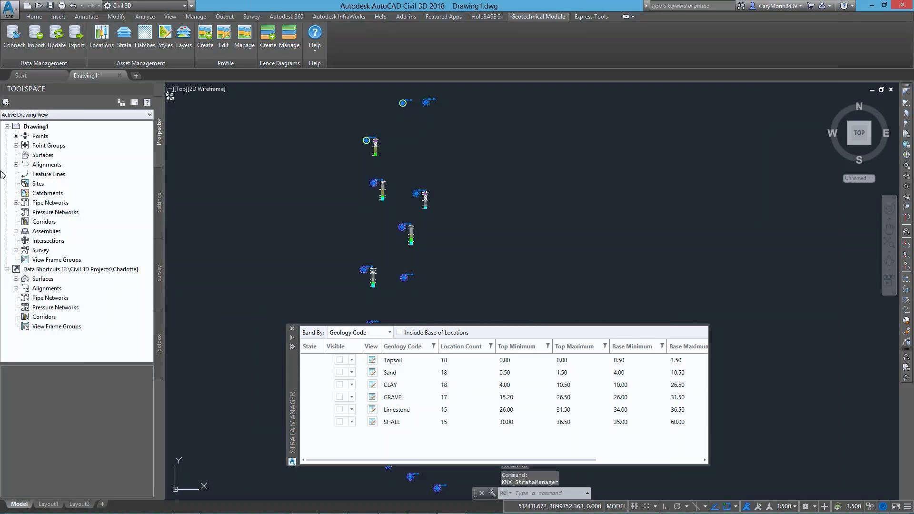
pyautogui.click(43, 156)
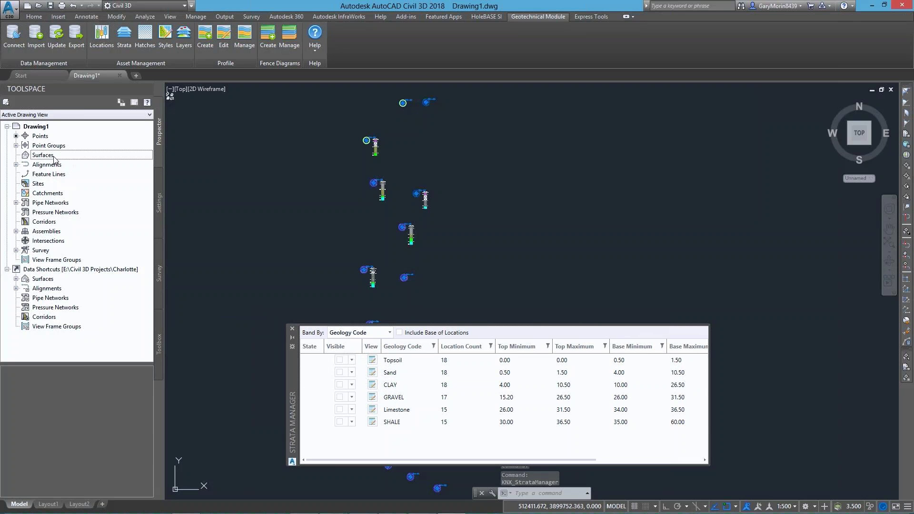
pyautogui.click(339, 360)
pyautogui.click(339, 372)
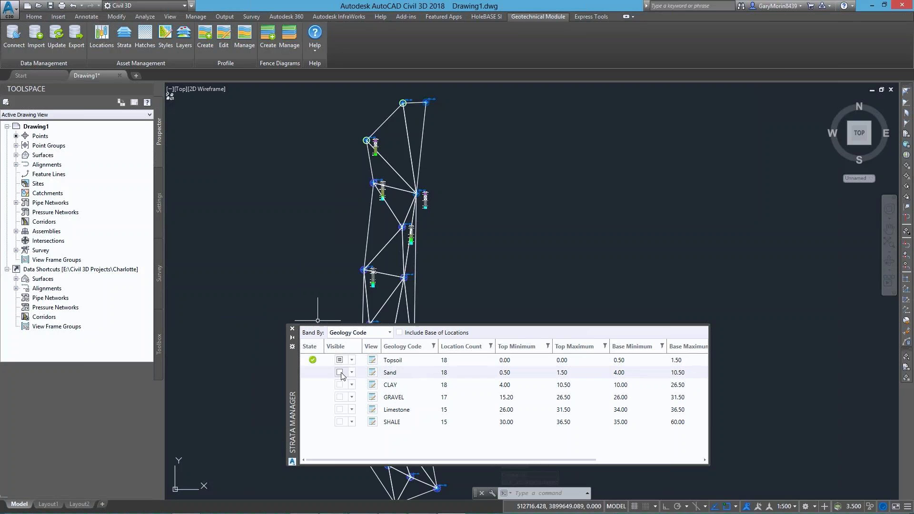
pyautogui.click(339, 384)
pyautogui.click(339, 397)
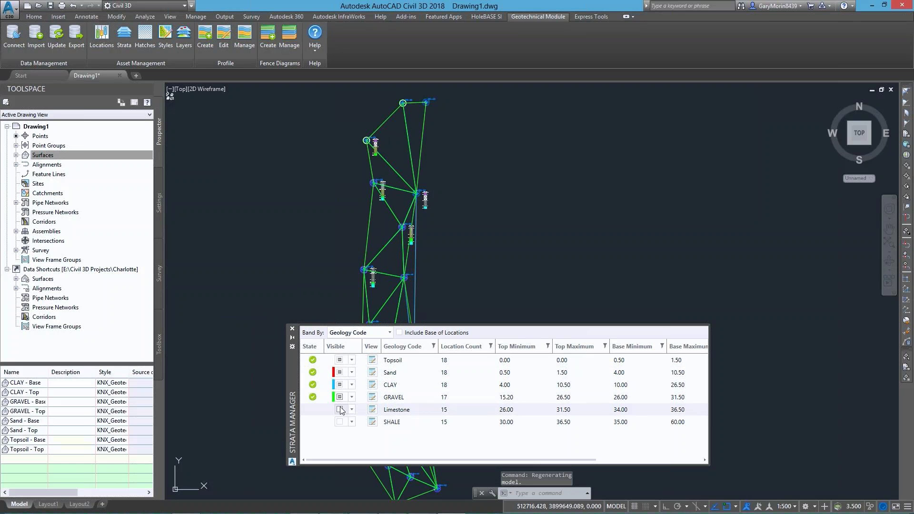
pyautogui.click(340, 421)
pyautogui.click(17, 156)
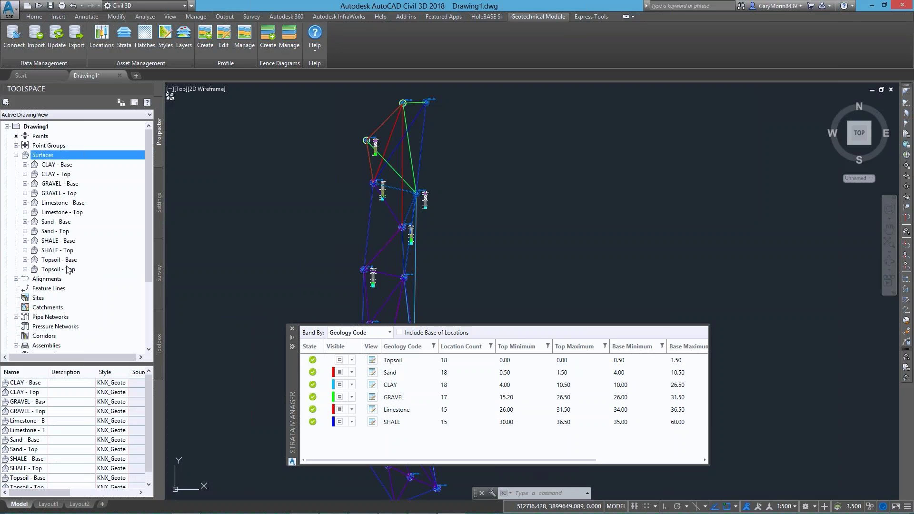
pyautogui.click(292, 329)
# View the strata surfaces and borehole models in 3D with the Realistic visual style.
pyautogui.scroll(-2, 388, 295)
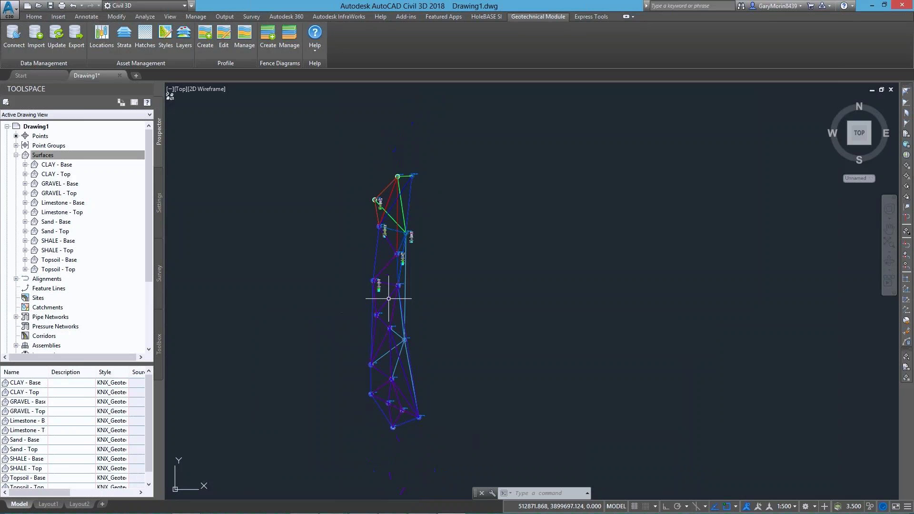
pyautogui.keyDown('shift'); pyautogui.moveTo(406, 304); pyautogui.dragTo(527, 214, button='middle'); pyautogui.keyUp('shift')
pyautogui.scroll(2, 498, 271)
pyautogui.click(231, 90)
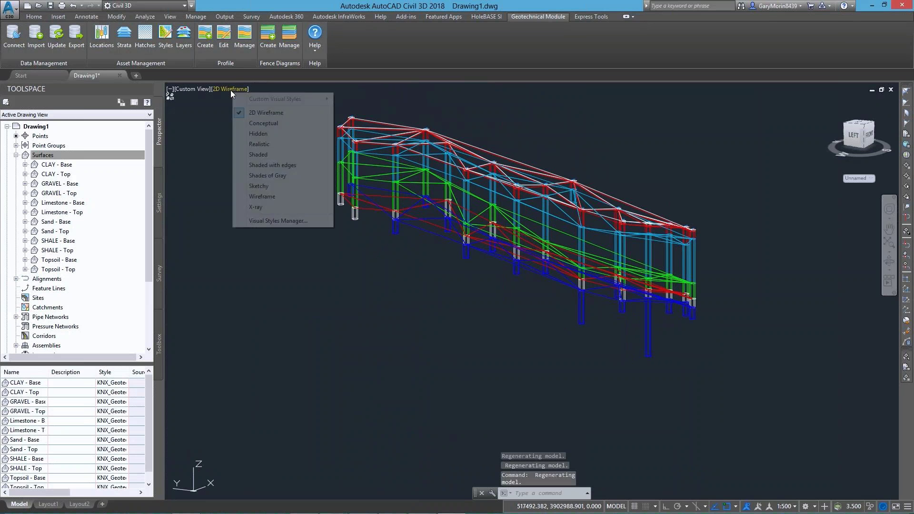
pyautogui.click(258, 145)
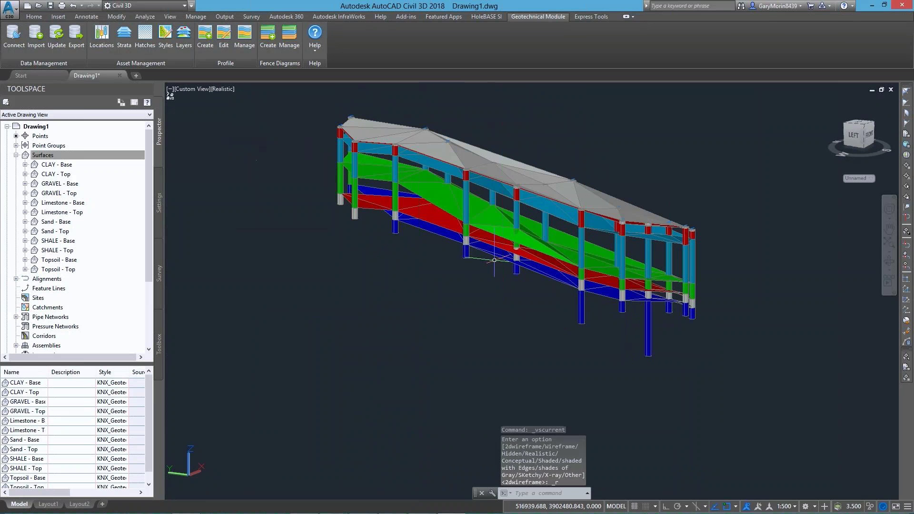
pyautogui.moveTo(520, 286); pyautogui.dragTo(589, 276, button='middle')
pyautogui.moveTo(491, 252); pyautogui.dragTo(441, 311, button='middle')
# Return the drawing to the 2D Wireframe visual style and the top view.
pyautogui.click(223, 90)
pyautogui.click(245, 112)
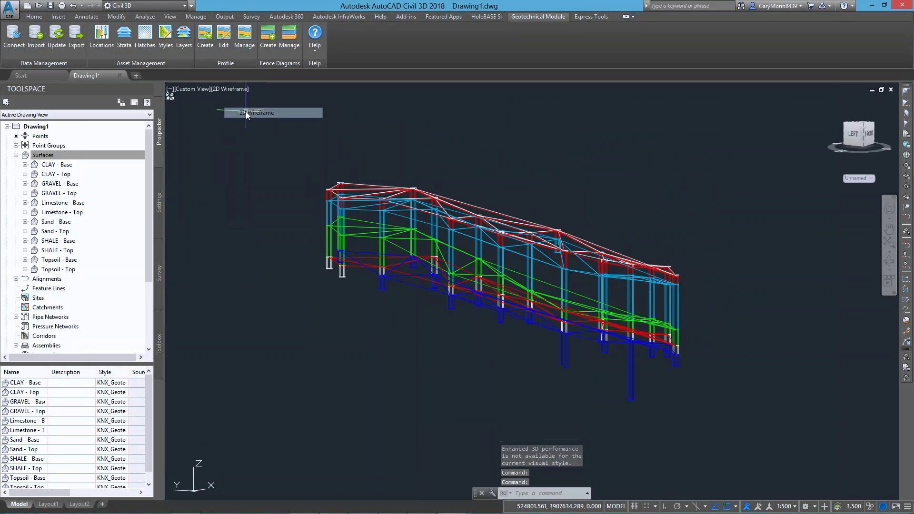
pyautogui.click(181, 89)
pyautogui.click(203, 113)
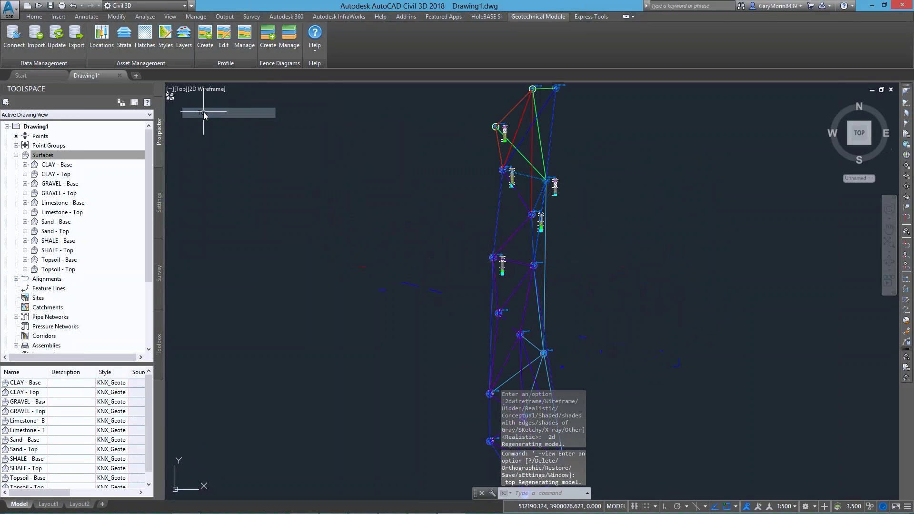
# Split model space into two vertical viewports and make the one with the enlarged borehole plan current.
pyautogui.click(171, 18)
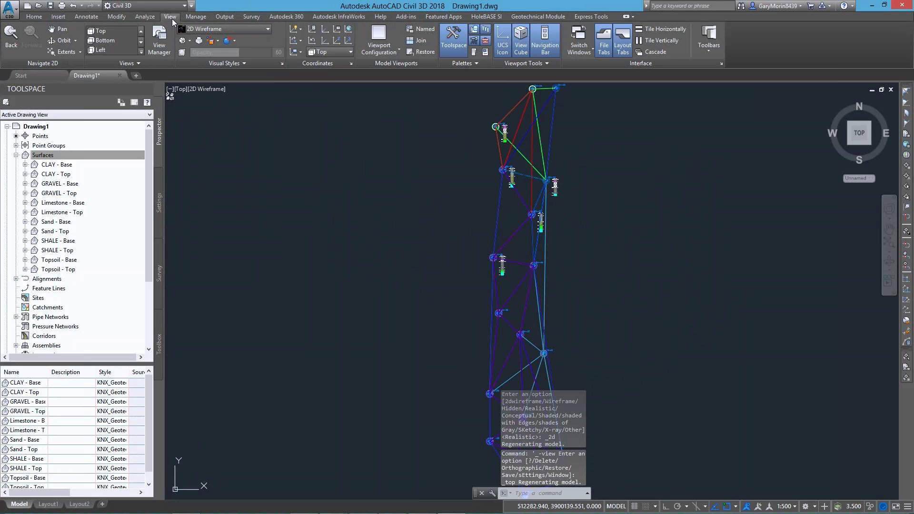
pyautogui.click(395, 54)
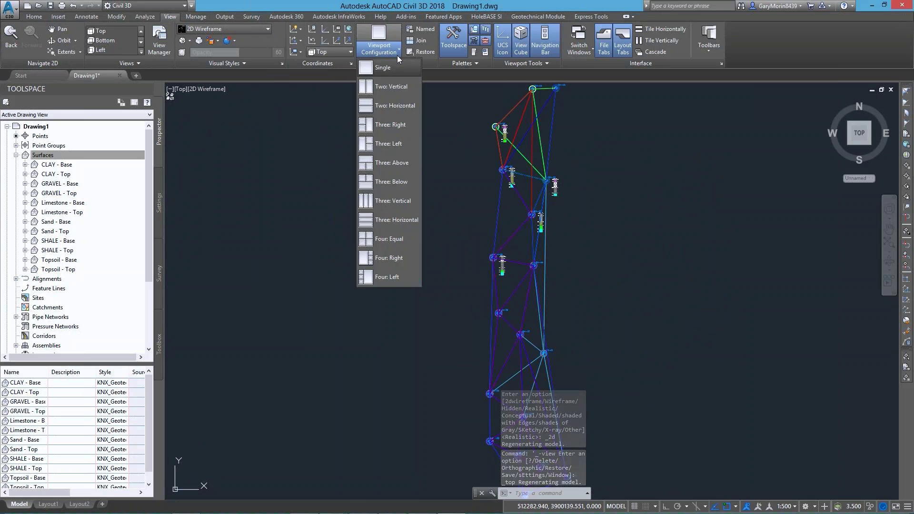
pyautogui.click(389, 87)
pyautogui.click(404, 136)
# Start a geotechnical profile view and set its style to Major Grids.
pyautogui.click(525, 18)
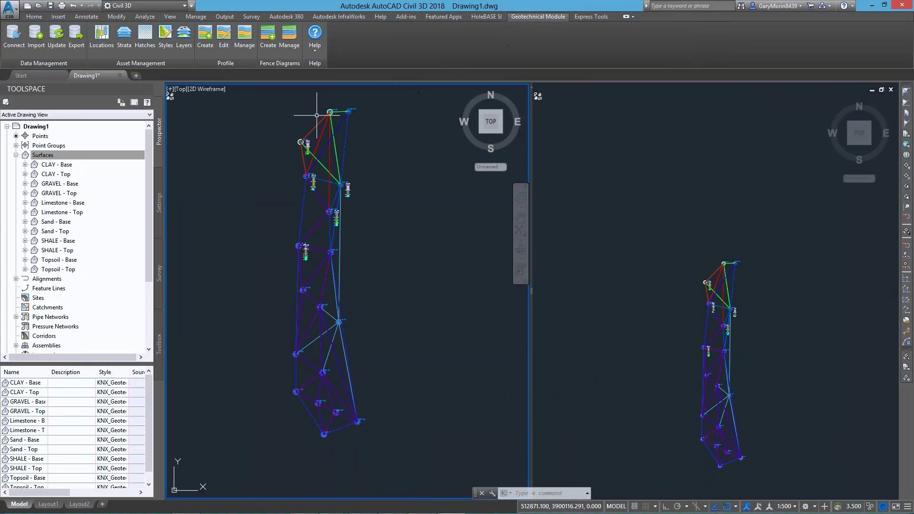
pyautogui.click(205, 35)
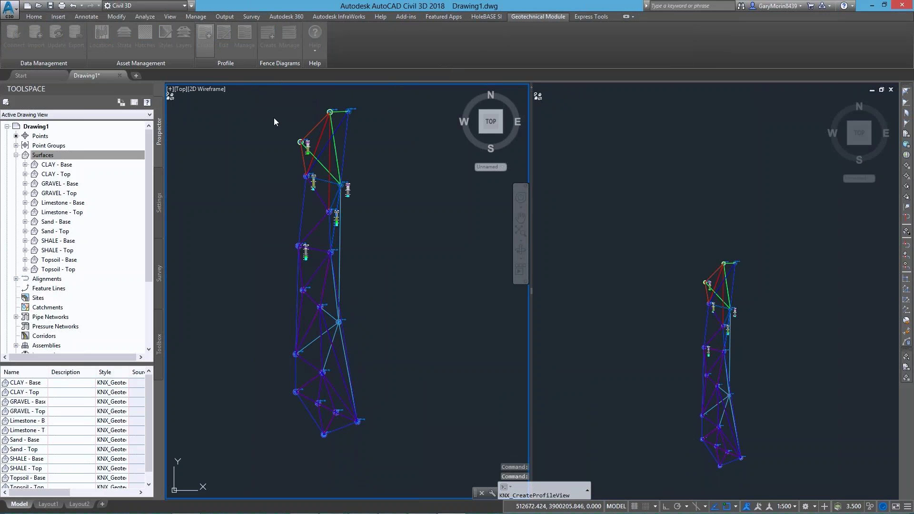
pyautogui.click(452, 171)
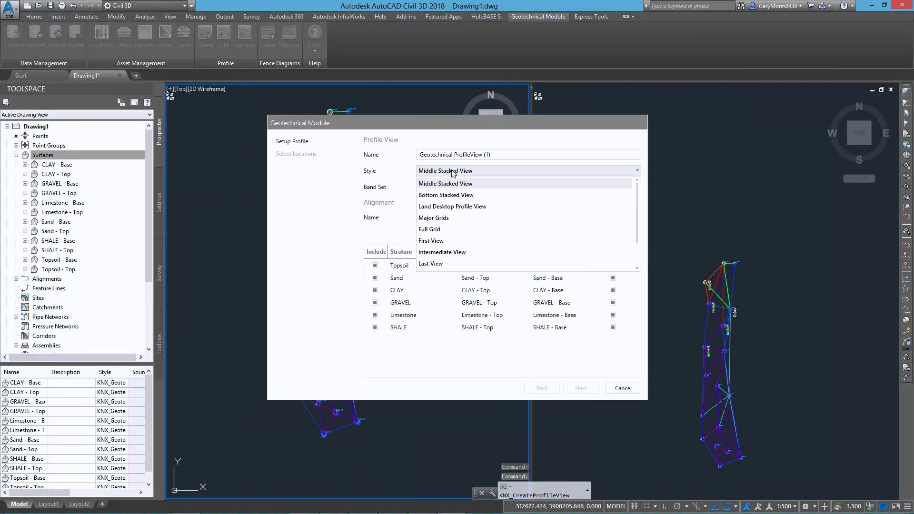
pyautogui.click(427, 219)
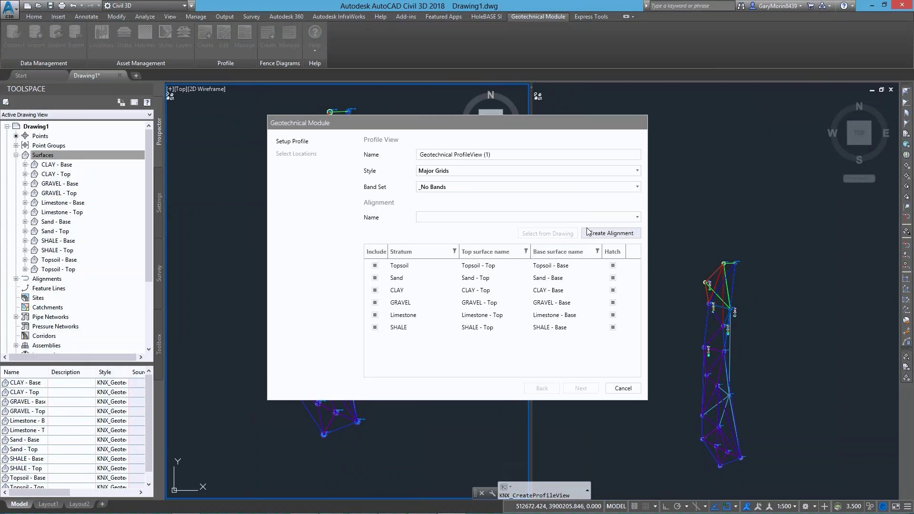
# Create the profile's alignment through four points, running north to south along the whole borehole corridor.
pyautogui.click(610, 233)
pyautogui.click(316, 104)
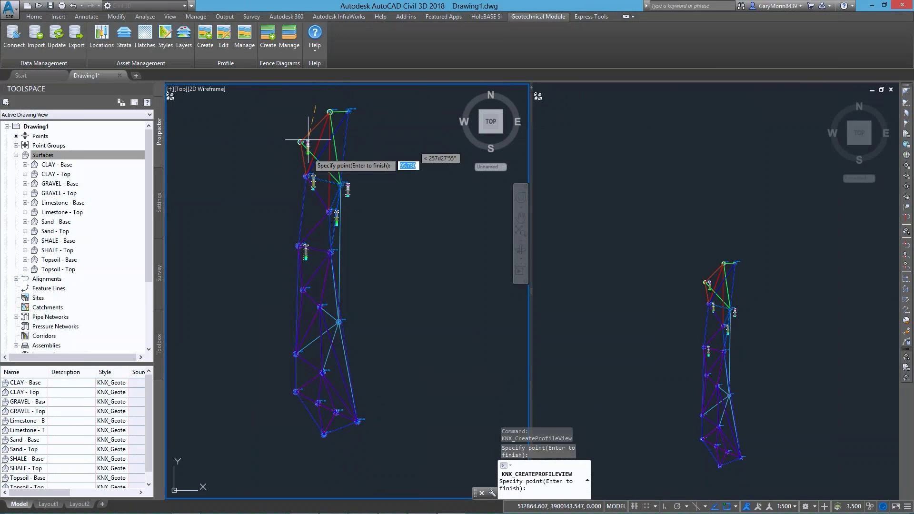
pyautogui.click(328, 212)
pyautogui.click(333, 367)
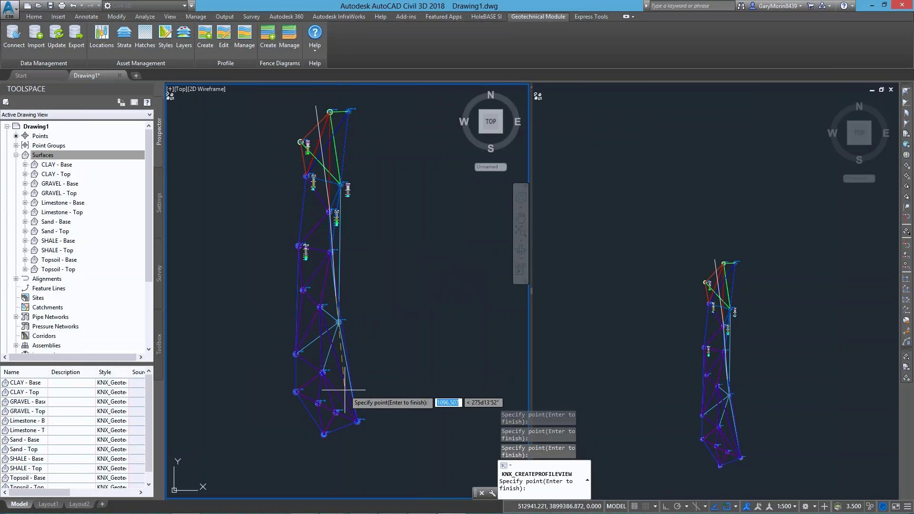
pyautogui.click(332, 449)
pyautogui.press('Return')
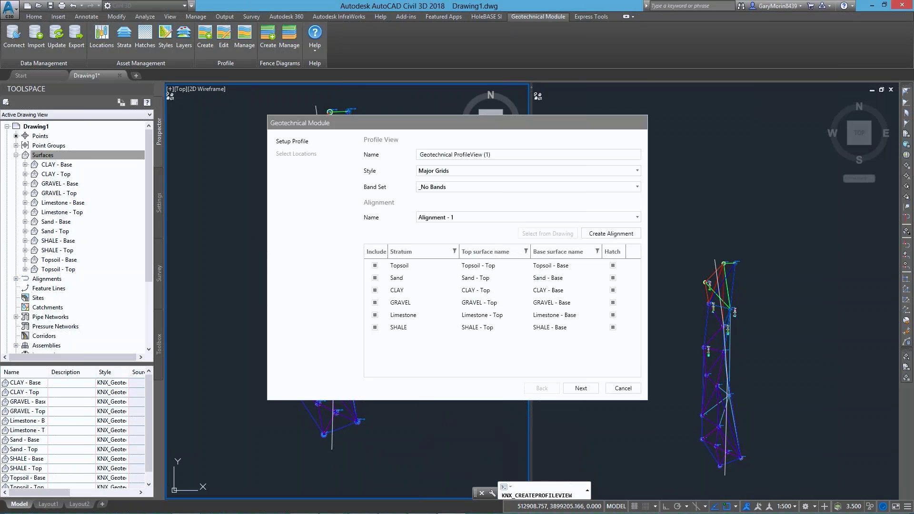
# Keep the Legend Code location style and 20.00 buffer, finish the profile setup, and insert the profile view above the plan in the second viewport.
pyautogui.click(582, 388)
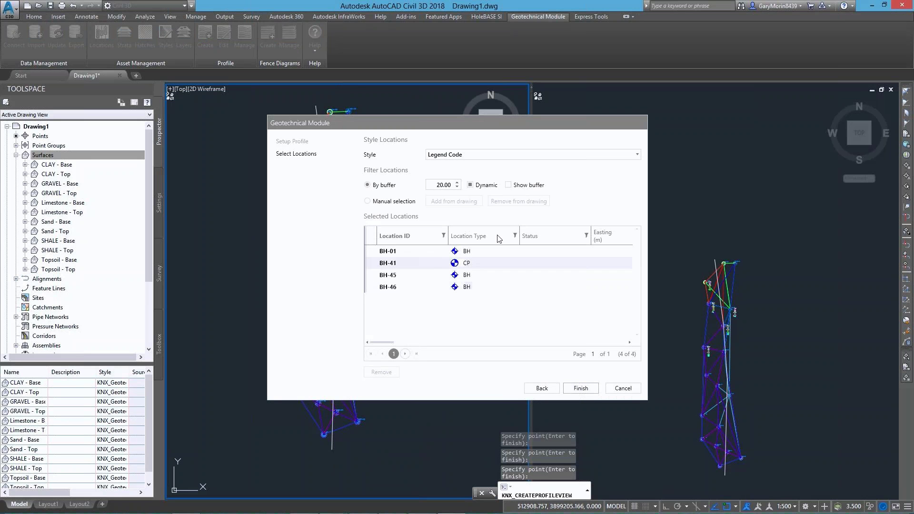
pyautogui.click(459, 156)
pyautogui.click(459, 190)
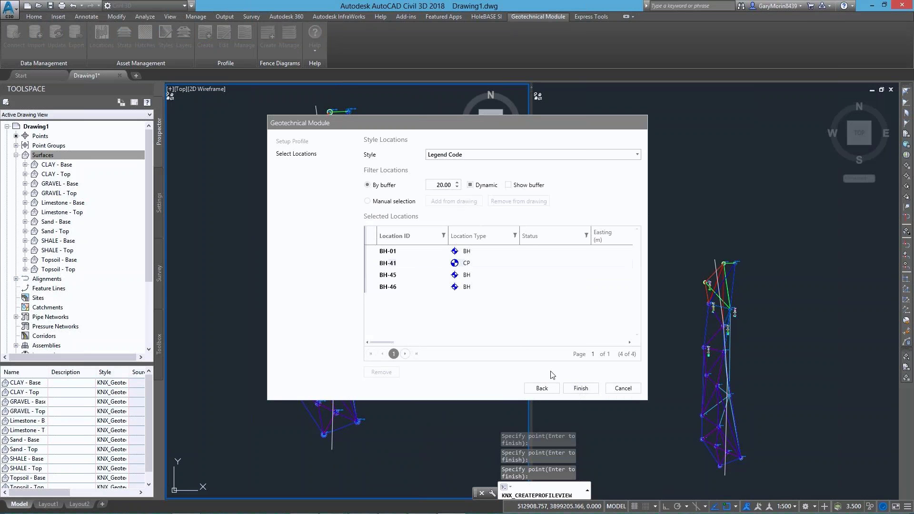
pyautogui.click(583, 388)
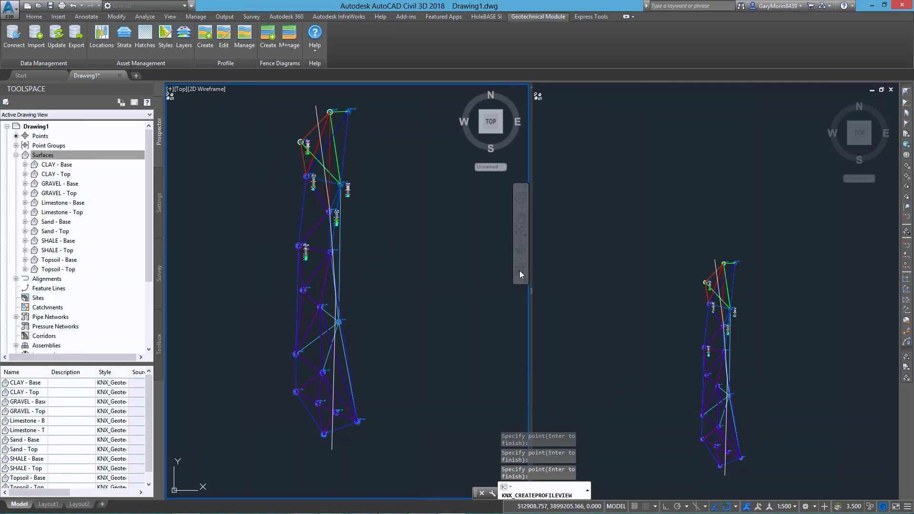
pyautogui.click(710, 176)
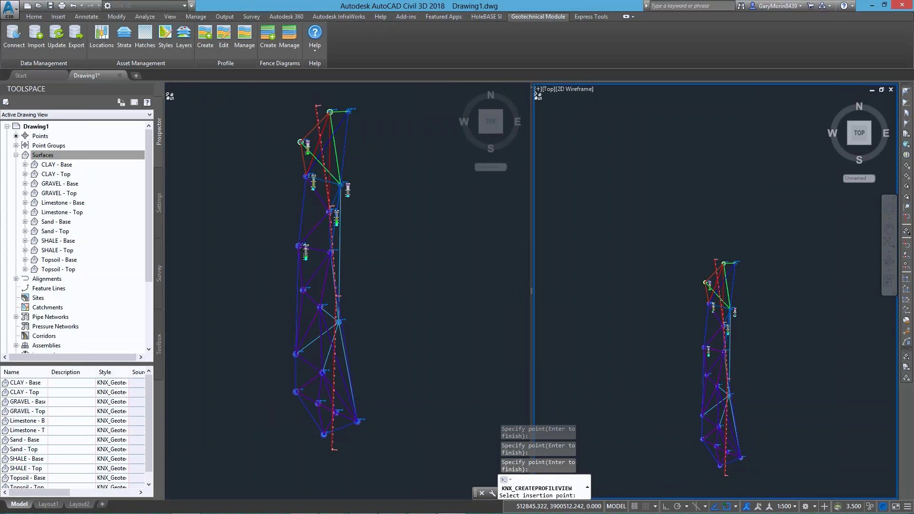
pyautogui.click(710, 174)
# Move the alignment's vertex between BH-46 and BH-41 west to a point just north of BH-37.
pyautogui.moveTo(765, 204); pyautogui.dragTo(673, 334, button='middle')
pyautogui.click(364, 313)
pyautogui.scroll(3, 357, 315)
pyautogui.scroll(2, 341, 316)
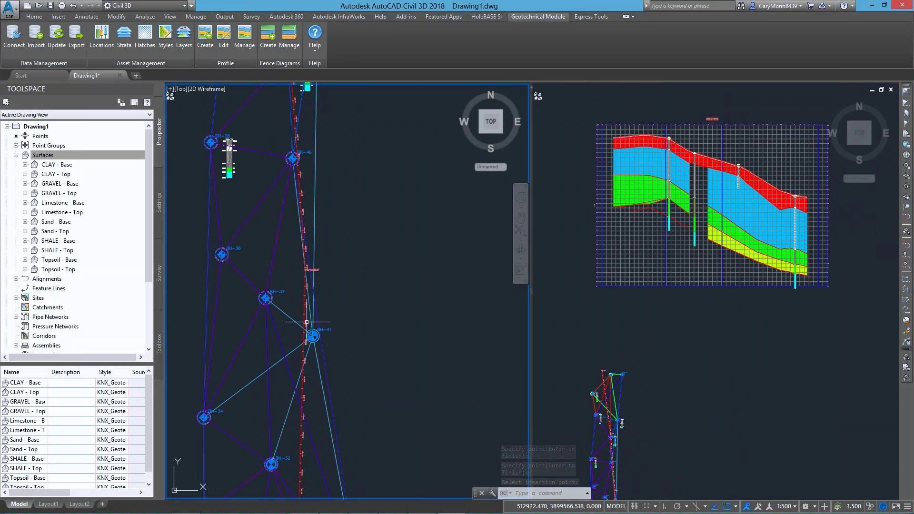
pyautogui.click(303, 319)
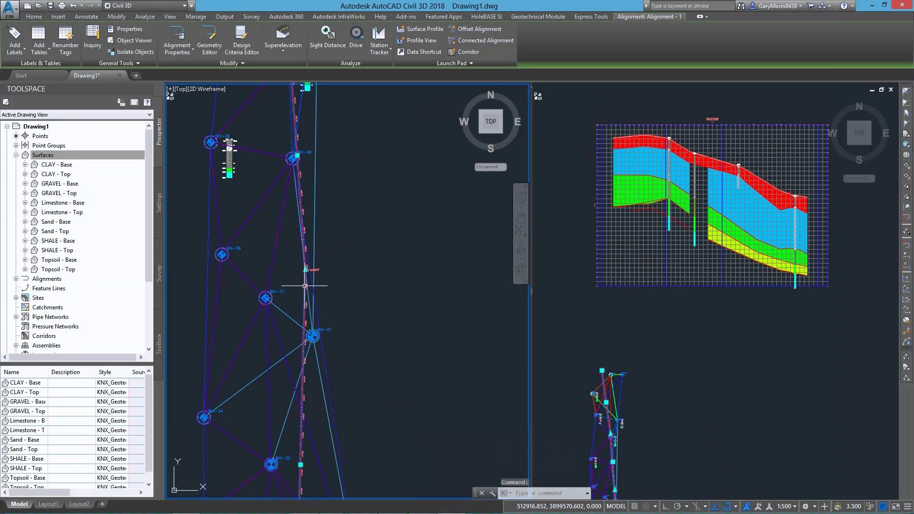
pyautogui.click(312, 270)
pyautogui.click(266, 270)
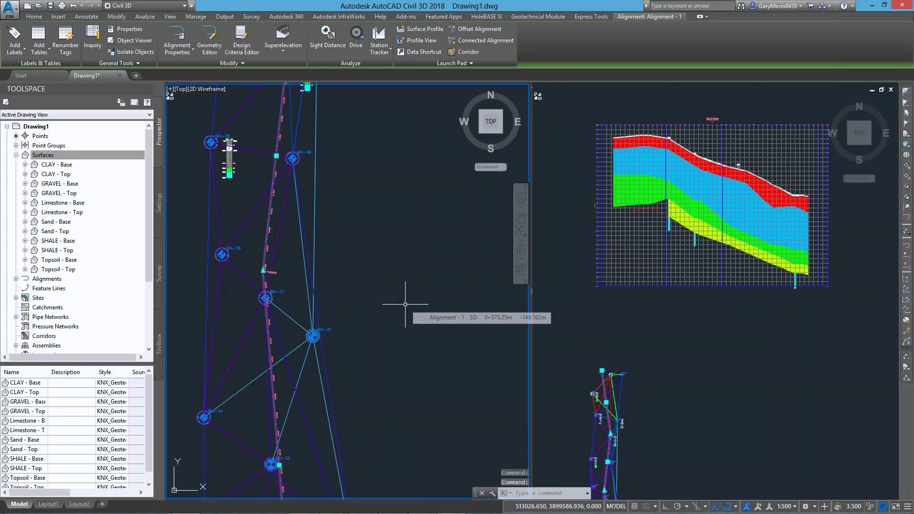
pyautogui.press('Escape')
# Examine the updated profile view's strata hatching and borehole strips up close along its length.
pyautogui.moveTo(451, 341); pyautogui.dragTo(493, 217, button='middle')
pyautogui.click(652, 235)
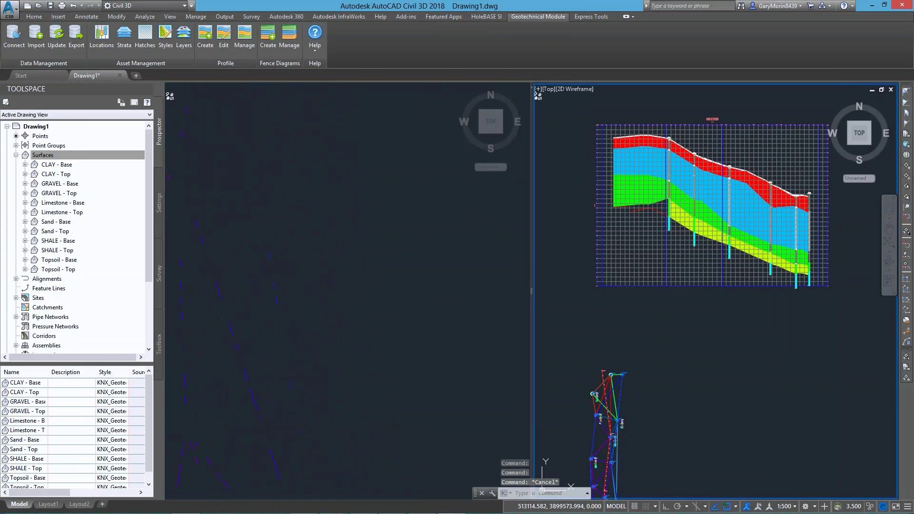
pyautogui.scroll(3, 689, 198)
pyautogui.scroll(2, 688, 198)
pyautogui.moveTo(703, 211); pyautogui.dragTo(595, 369, button='middle')
pyautogui.scroll(4, 722, 267)
pyautogui.moveTo(722, 268); pyautogui.dragTo(625, 163, button='middle')
pyautogui.moveTo(770, 329); pyautogui.dragTo(565, 302, button='middle')
pyautogui.moveTo(835, 327); pyautogui.dragTo(760, 267, button='middle')
pyautogui.scroll(-2, 665, 314)
pyautogui.scroll(-4, 665, 314)
# Stretch the alignment's southern end point west, beyond the southwestern edge of the strata surfaces.
pyautogui.click(259, 320)
pyautogui.scroll(-7, 259, 320)
pyautogui.moveTo(280, 324); pyautogui.dragTo(359, 281, button='middle')
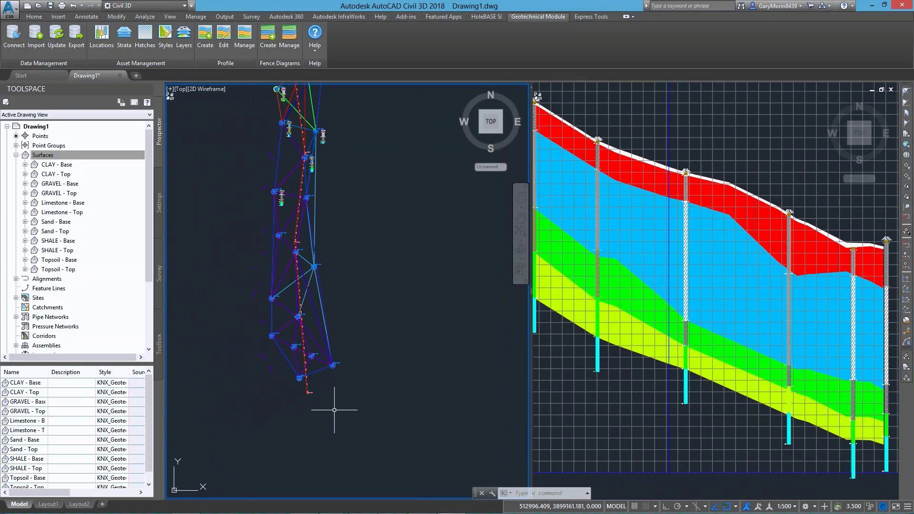
pyautogui.scroll(2, 332, 410)
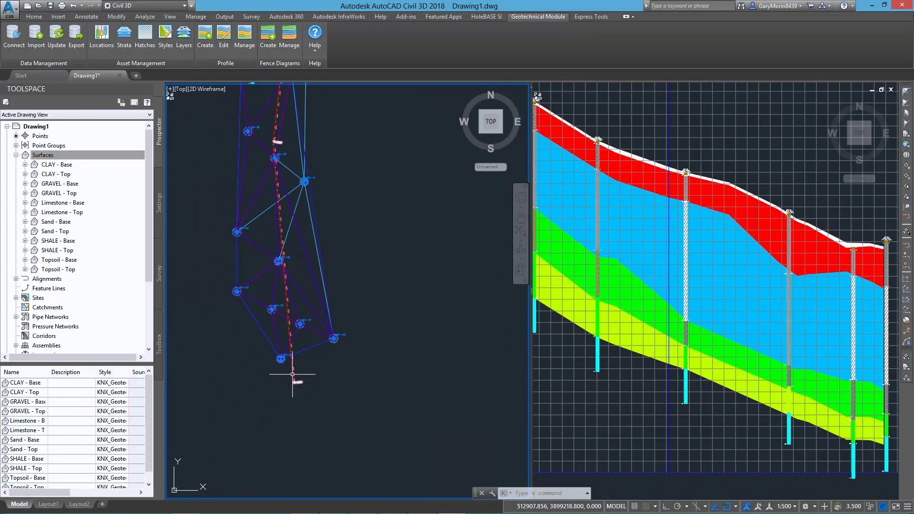
pyautogui.click(294, 383)
pyautogui.click(294, 382)
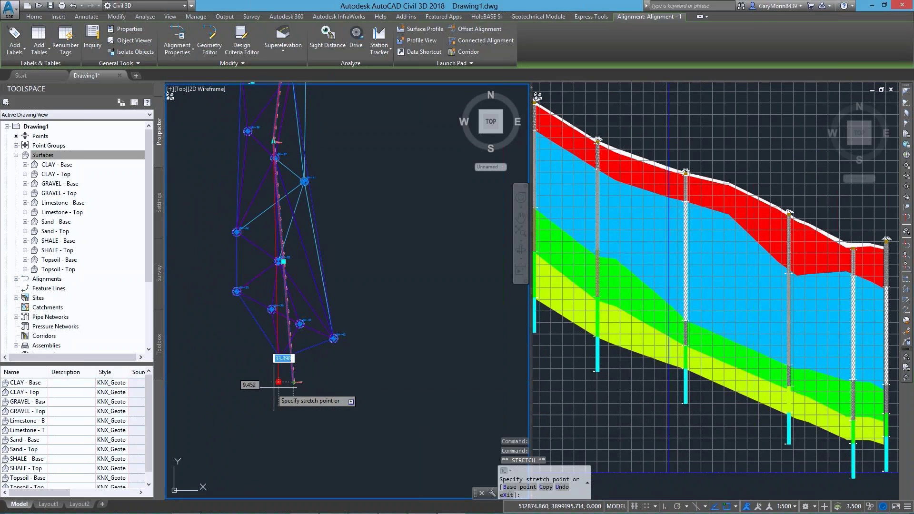
pyautogui.click(245, 372)
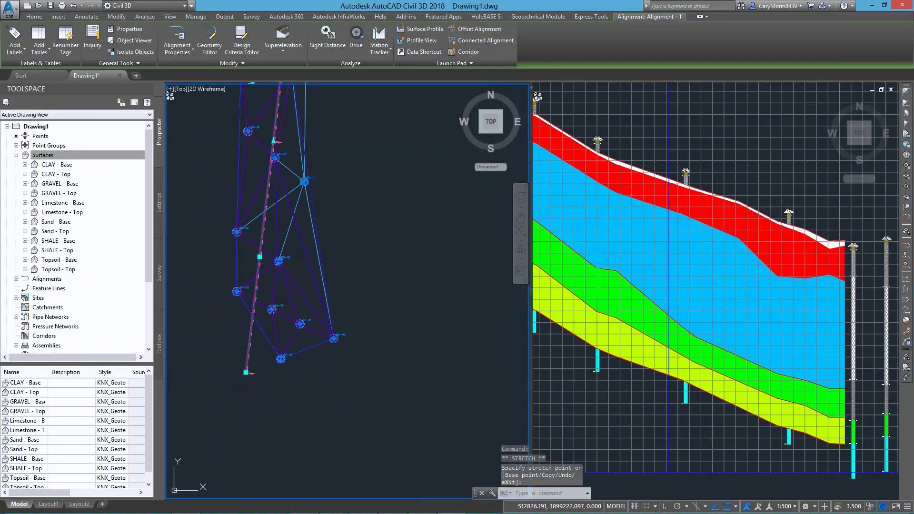
# Deselect the alignment to end its grip editing.
pyautogui.press('Escape')
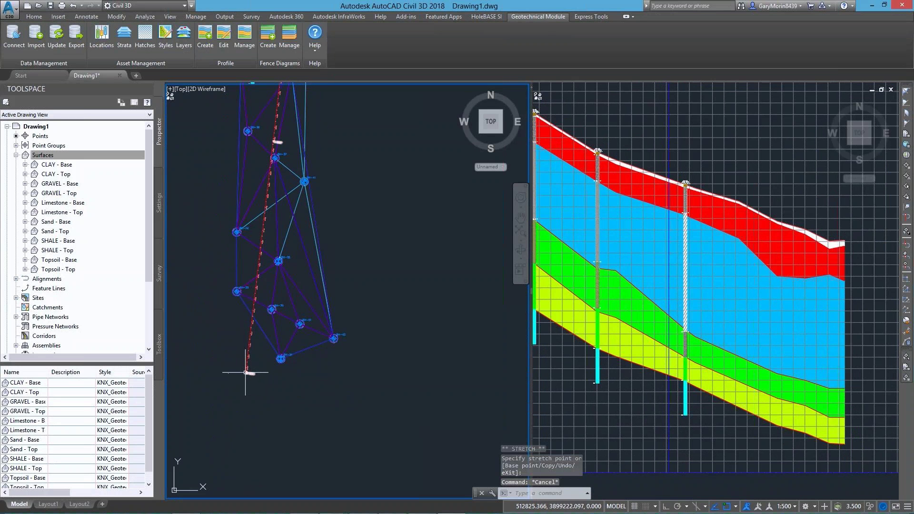
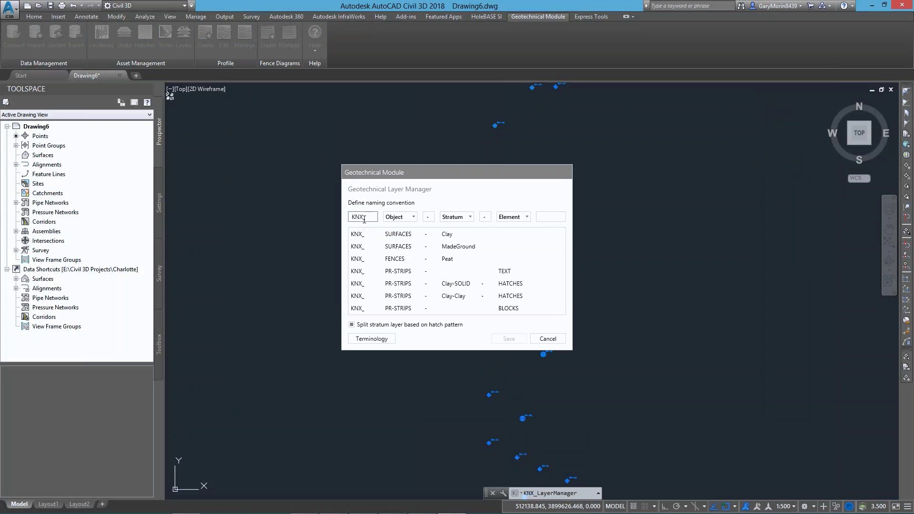
# Set the prefix of the geotechnical layer naming convention to G_.
pyautogui.click(399, 217)
pyautogui.click(453, 218)
pyautogui.click(509, 218)
pyautogui.click(552, 218)
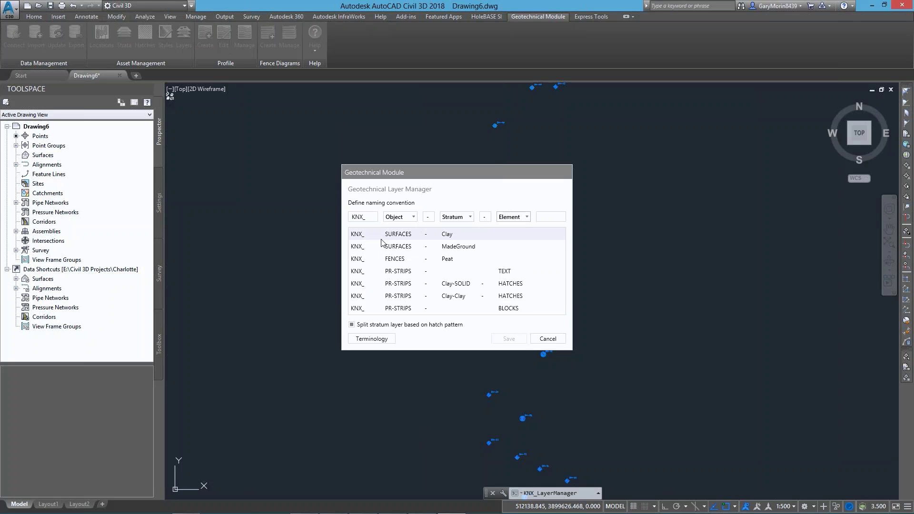
pyautogui.doubleClick(367, 217)
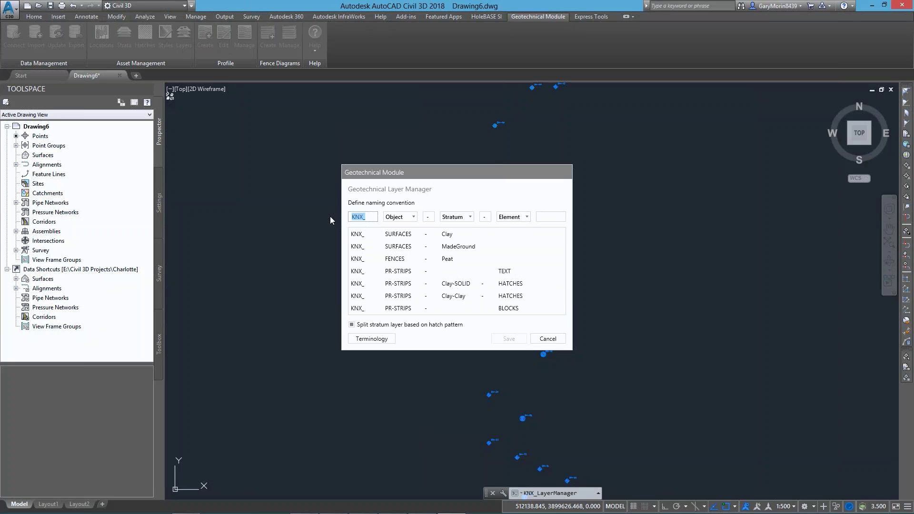
pyautogui.write('G_')
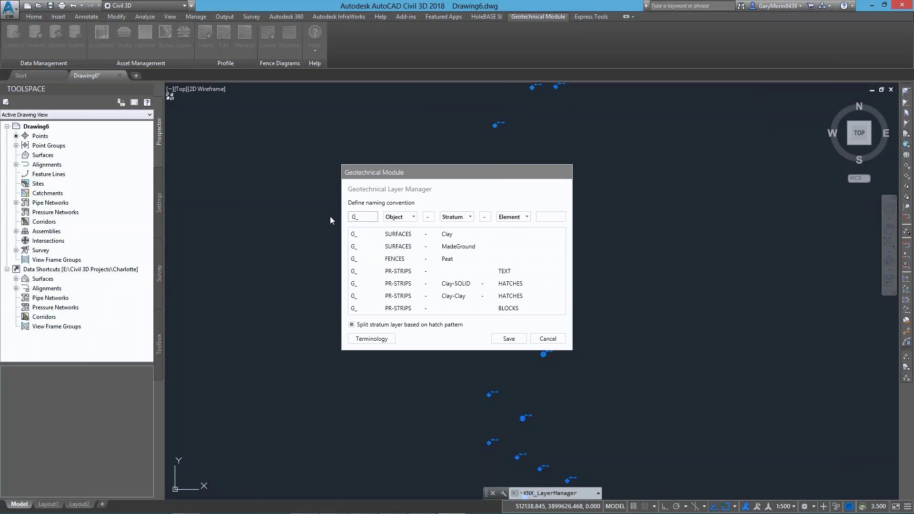
# Set the Object, Stratum and Element components of the layer naming convention to None and save it.
pyautogui.click(414, 217)
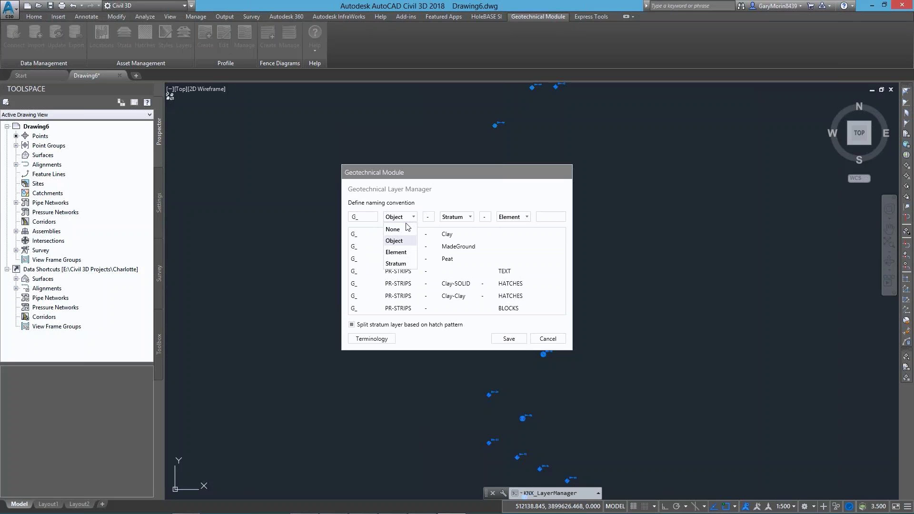
pyautogui.click(400, 230)
pyautogui.click(447, 218)
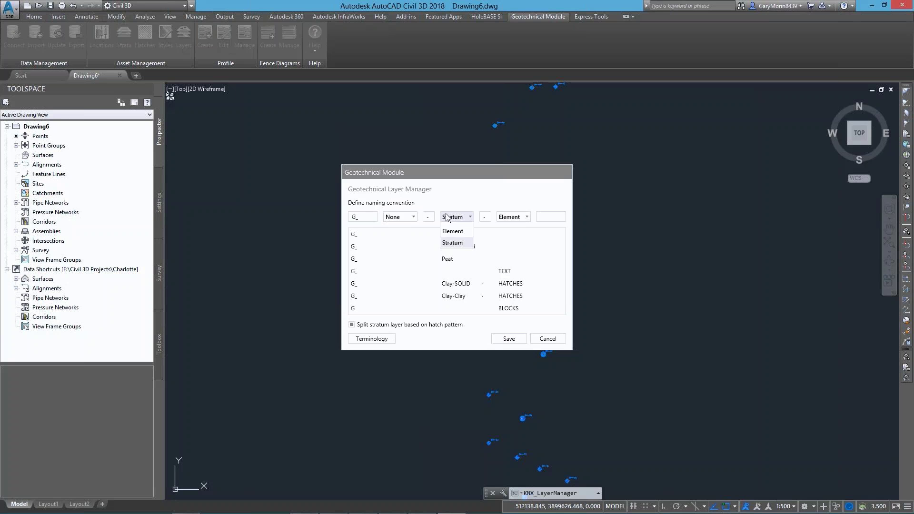
pyautogui.click(450, 230)
pyautogui.click(513, 217)
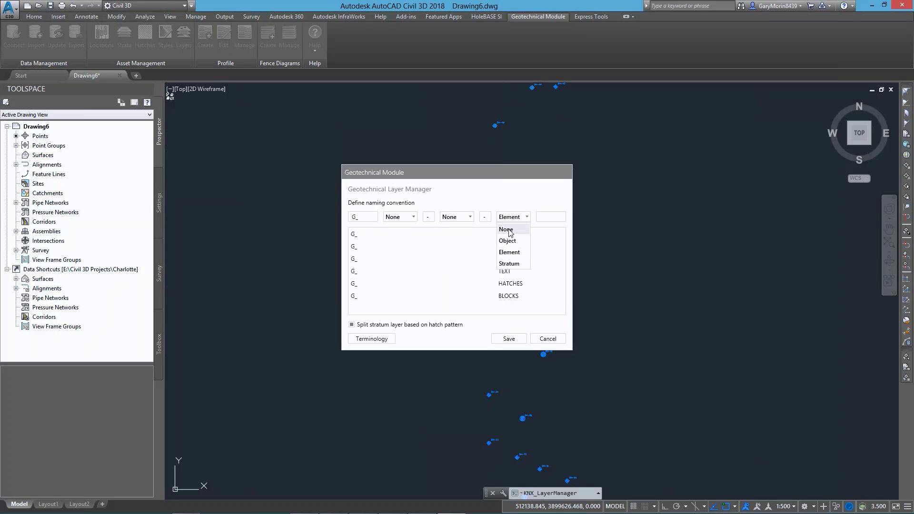
pyautogui.click(507, 230)
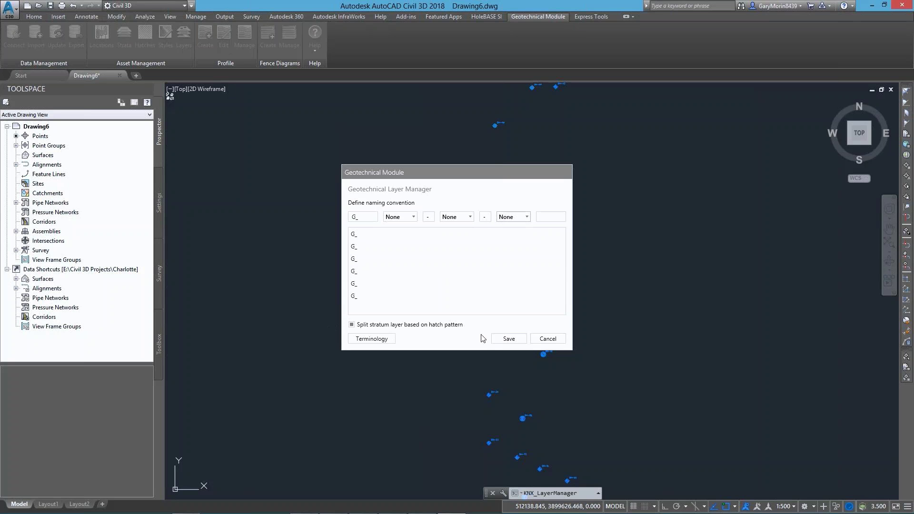
pyautogui.click(507, 338)
# Erase all borehole points from the drawing and reload the locations with a geotechnical data update.
pyautogui.scroll(-2, 500, 336)
pyautogui.click(574, 449)
pyautogui.click(435, 233)
pyautogui.press('Delete')
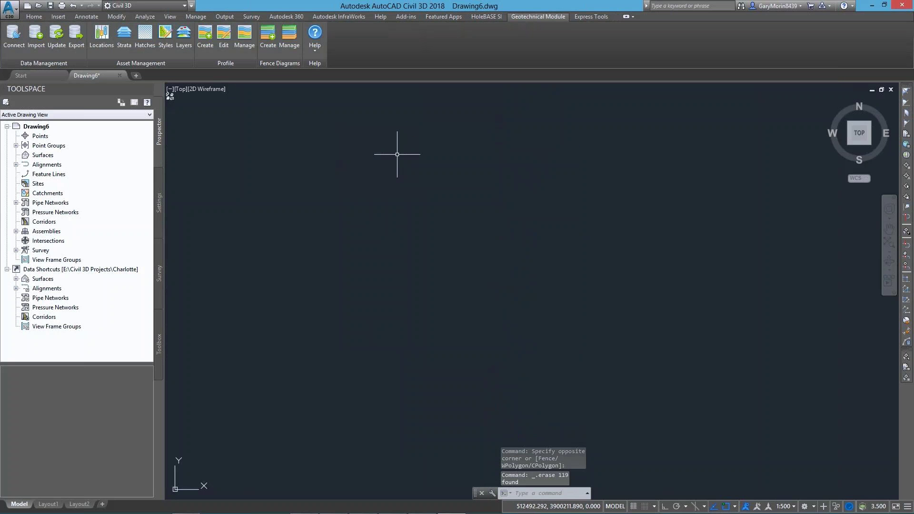
pyautogui.click(56, 45)
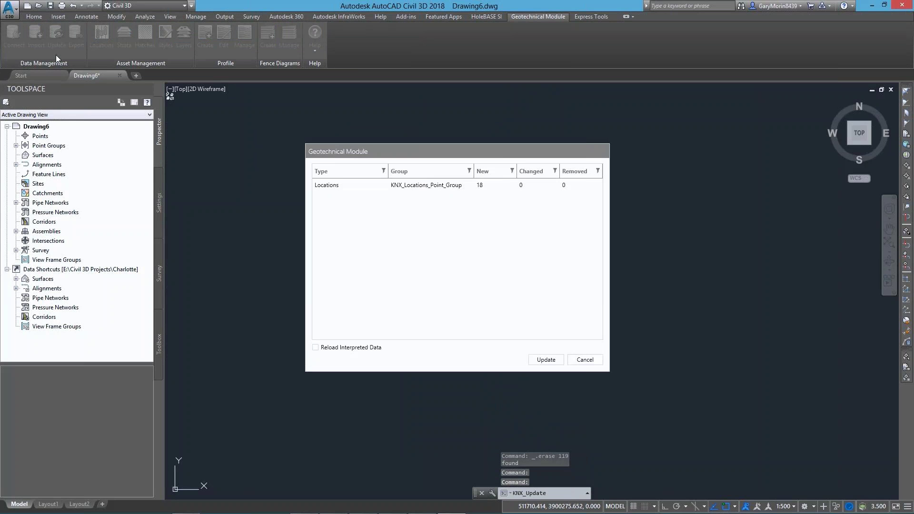
pyautogui.click(546, 359)
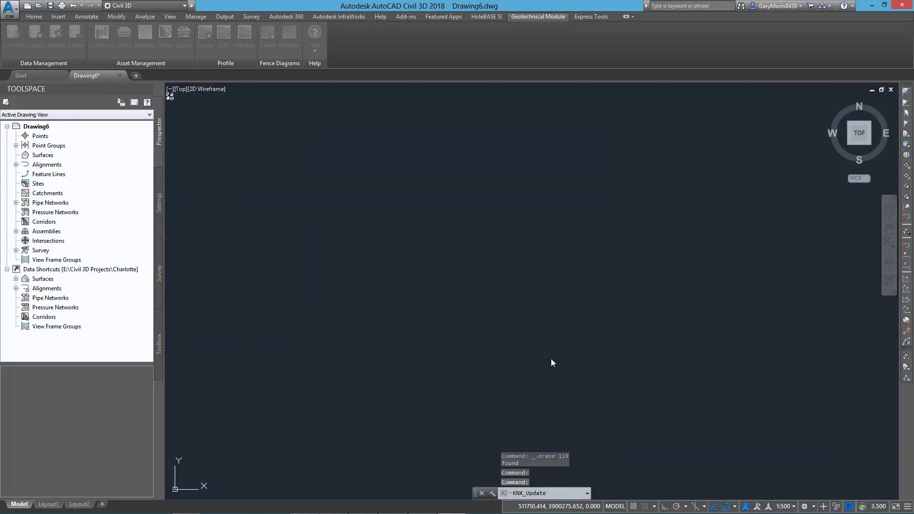
# Filter the drawing's layer list to the KNX group to check the layer names, and collapse the layer manager.
pyautogui.click(33, 17)
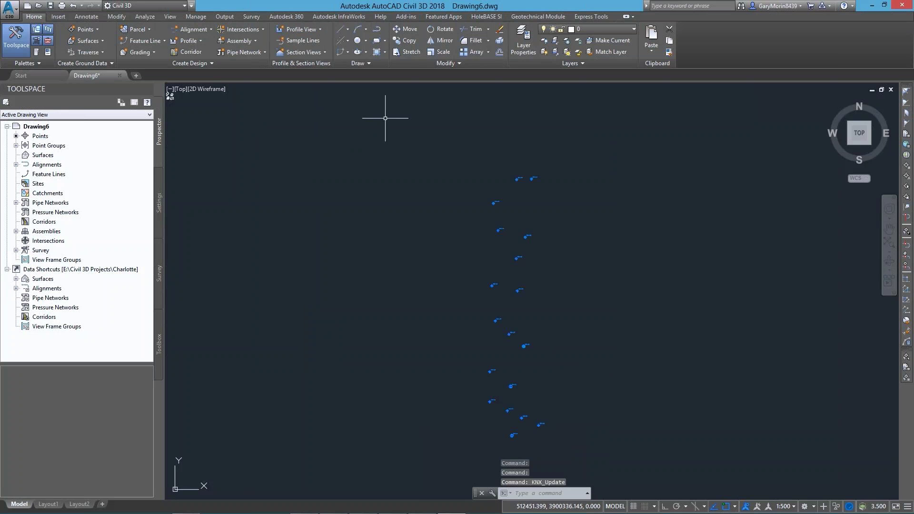
pyautogui.click(524, 40)
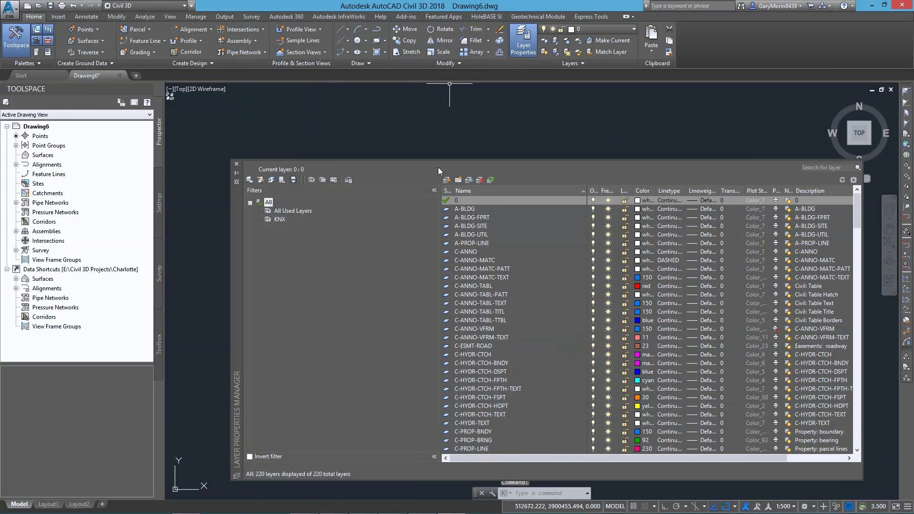
pyautogui.click(279, 219)
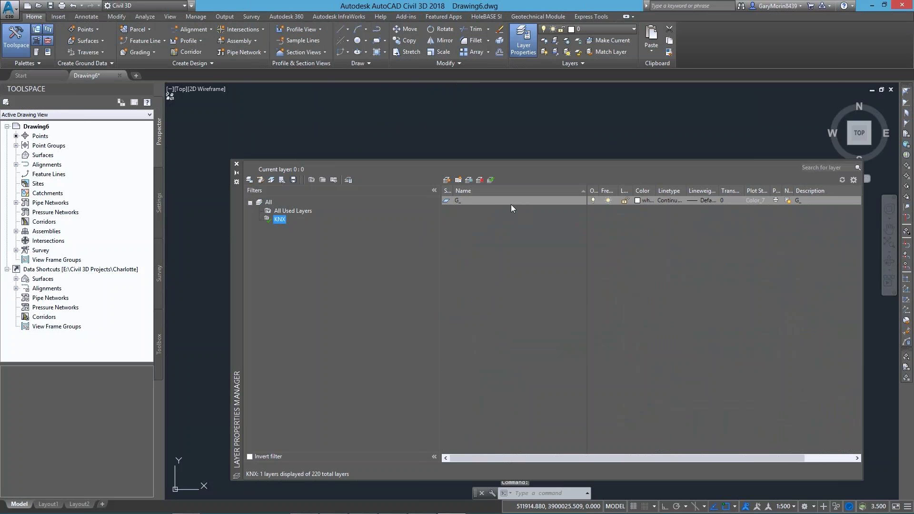
pyautogui.click(237, 174)
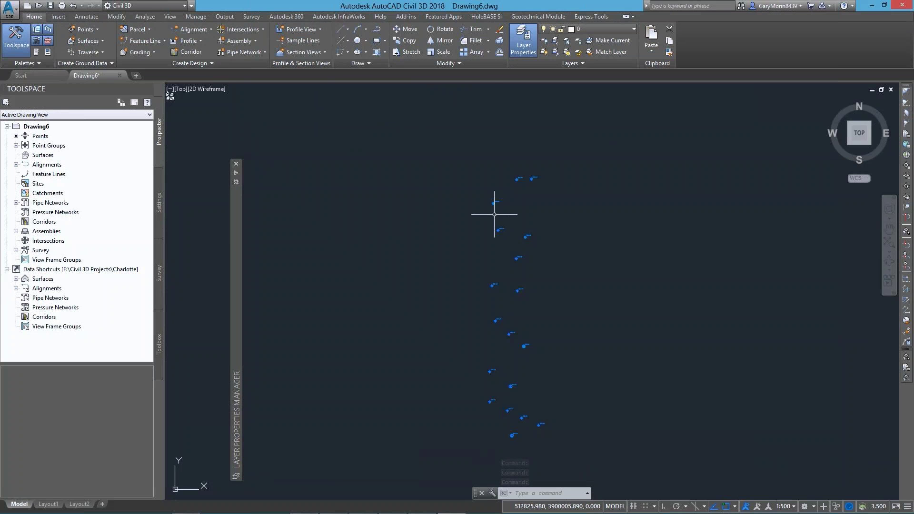
# Set the layer naming prefix to GE_ with Stratum as the first component, and save the convention.
pyautogui.click(537, 17)
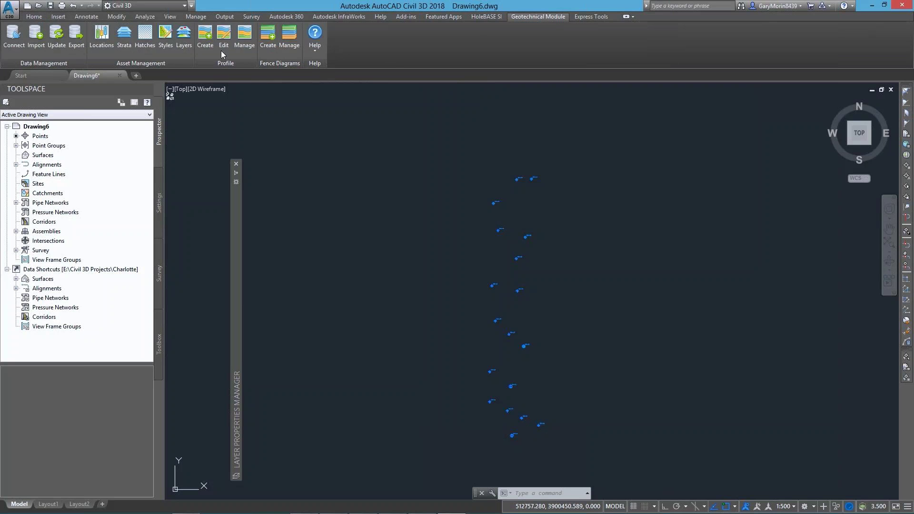
pyautogui.click(183, 36)
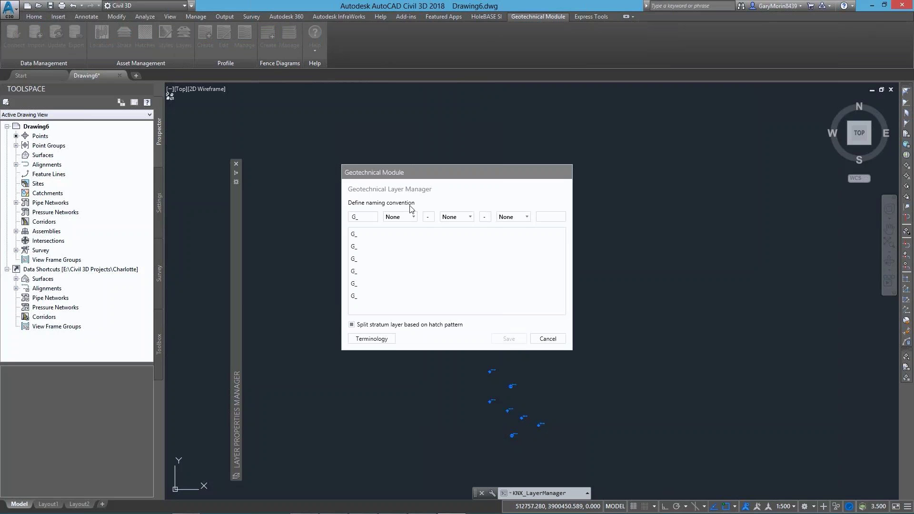
pyautogui.click(356, 217)
pyautogui.write('E')
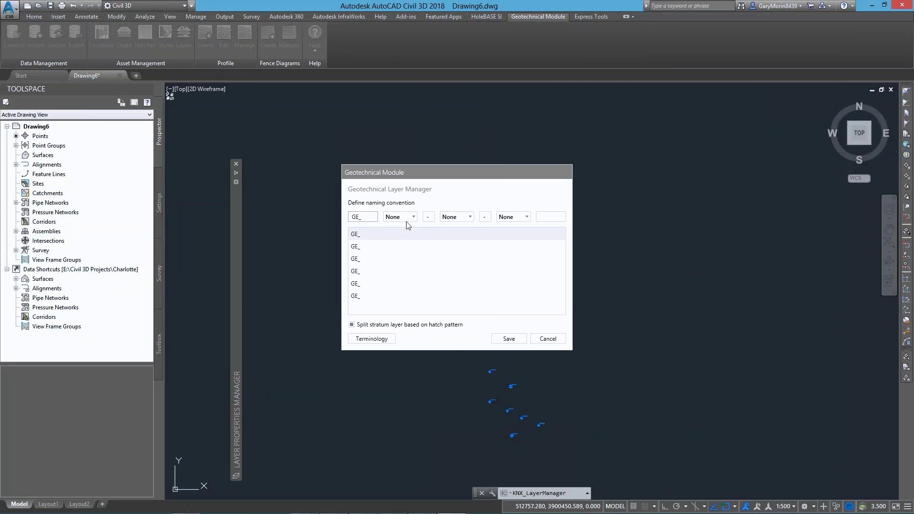
pyautogui.click(411, 217)
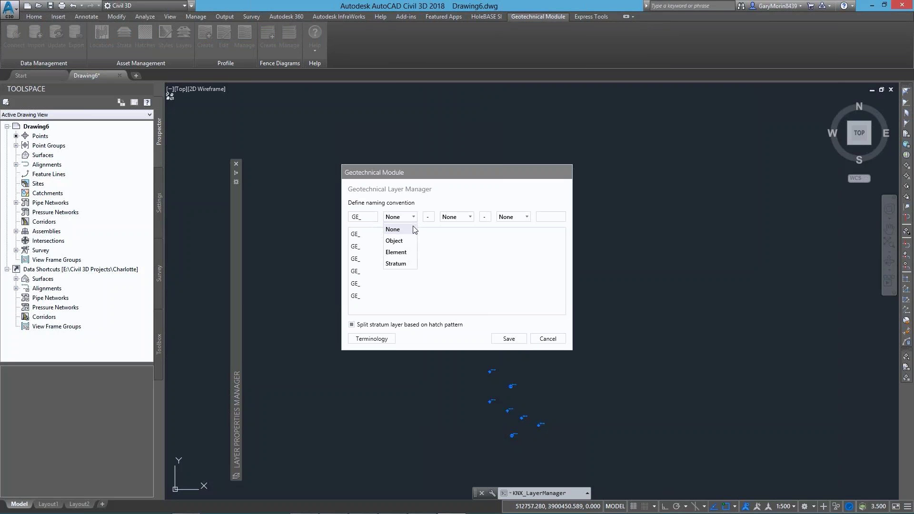
pyautogui.click(405, 263)
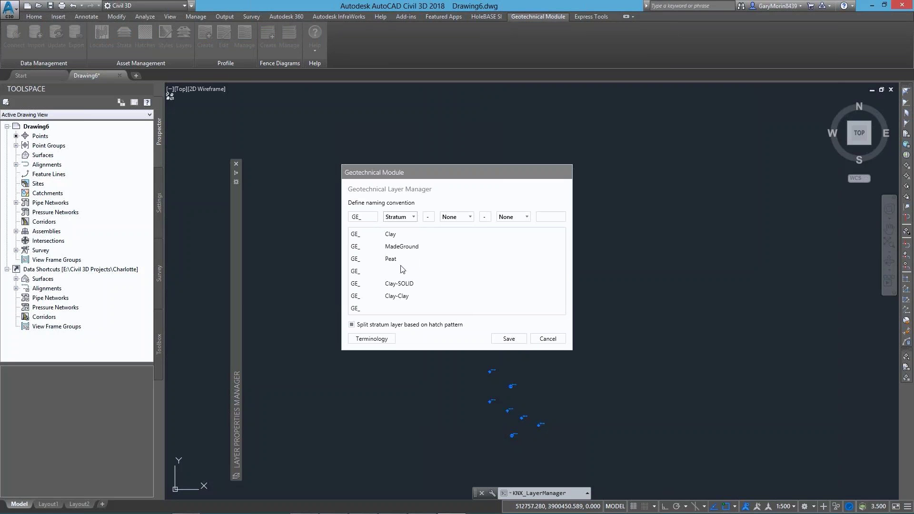
pyautogui.click(508, 339)
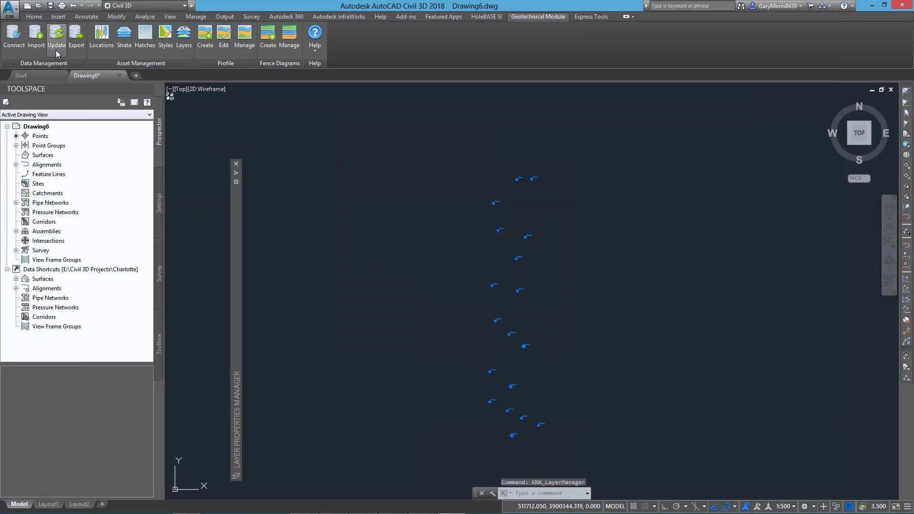
# Erase the borehole points and reload the locations using the GE_ naming convention.
pyautogui.click(590, 451)
pyautogui.click(425, 150)
pyautogui.press('Delete')
pyautogui.click(57, 40)
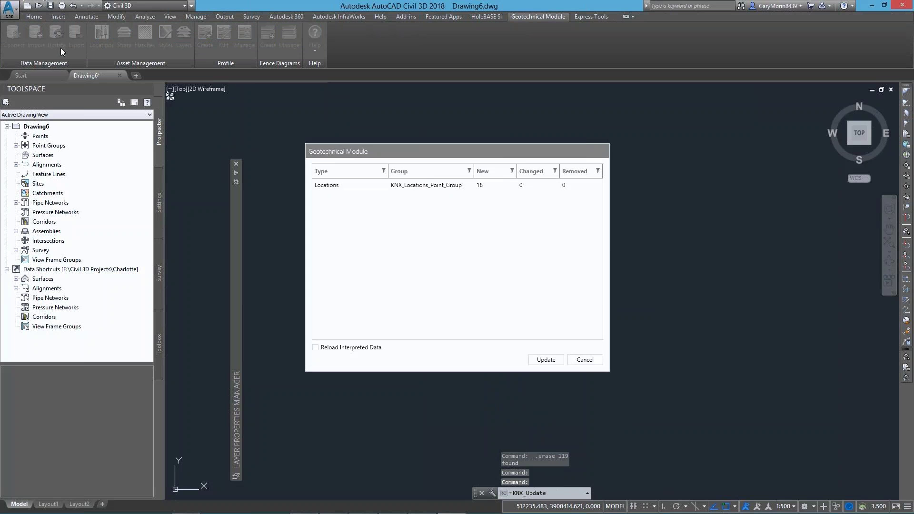
pyautogui.click(546, 360)
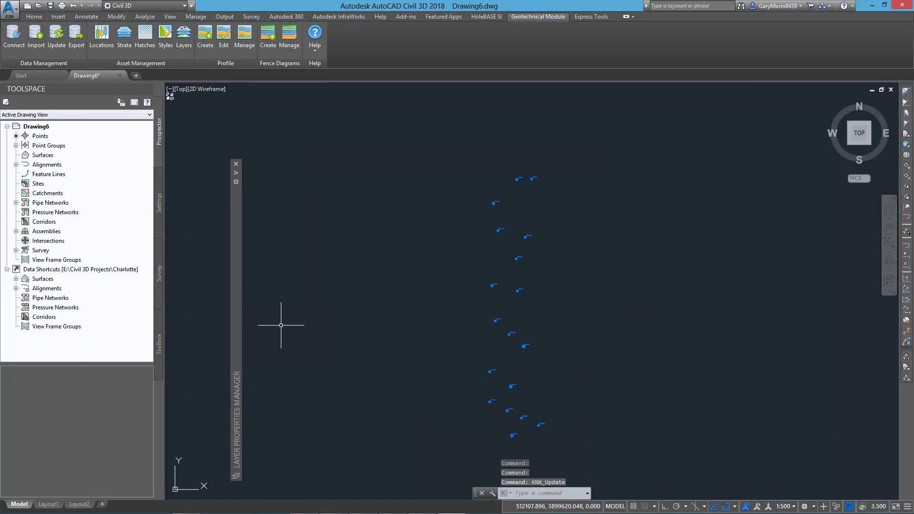
# Erase all the reloaded borehole points from the drawing.
pyautogui.moveTo(238, 308)
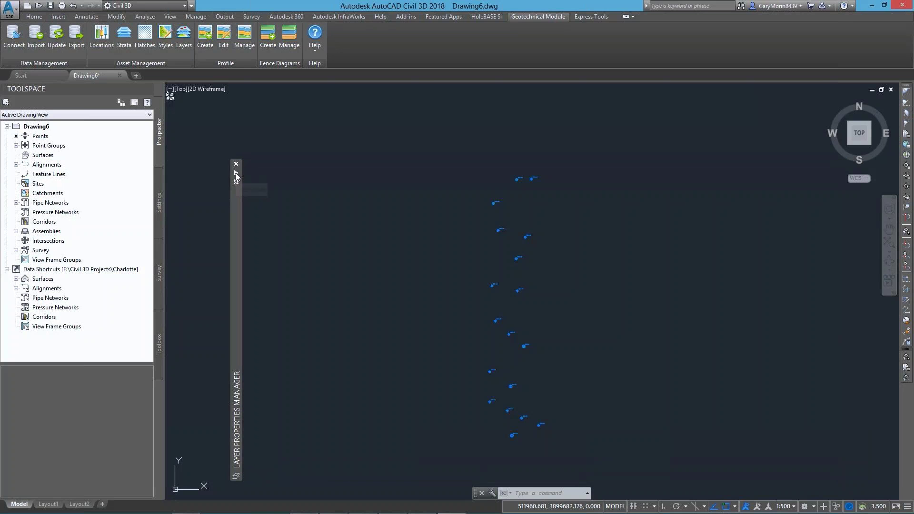
pyautogui.click(585, 449)
pyautogui.click(406, 150)
pyautogui.press('Delete')
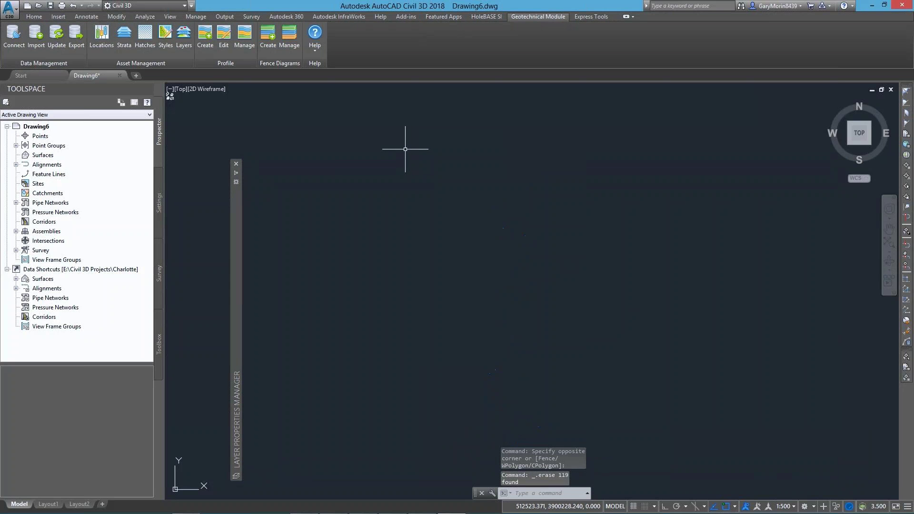
# Set the layer naming convention's first component to Object and the second to Stratum.
pyautogui.click(193, 43)
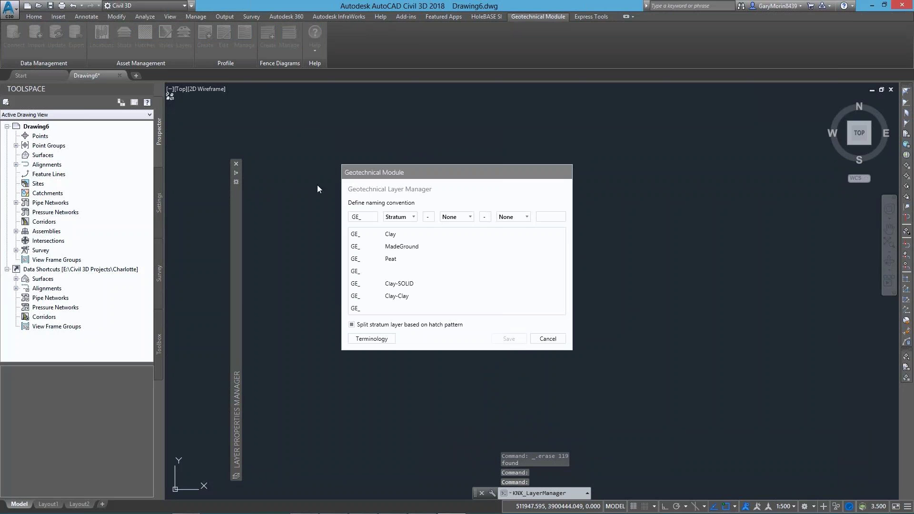
pyautogui.click(396, 220)
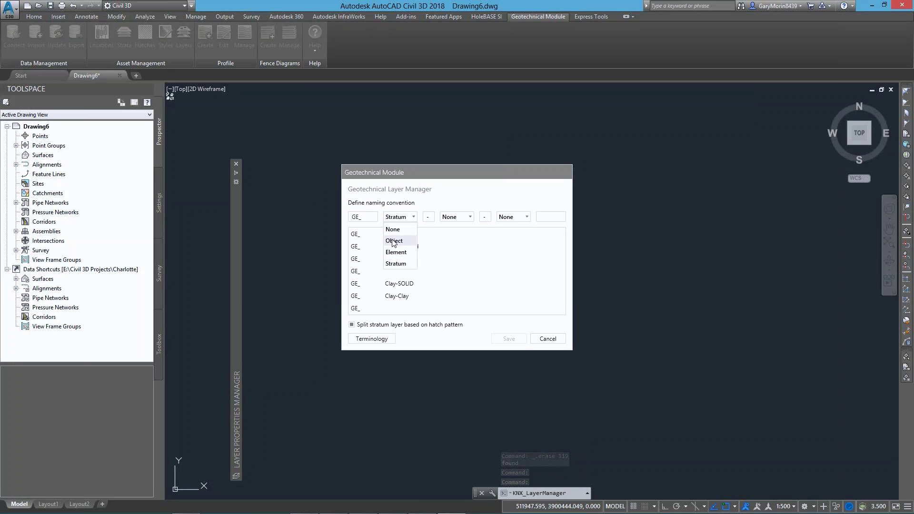
pyautogui.click(393, 241)
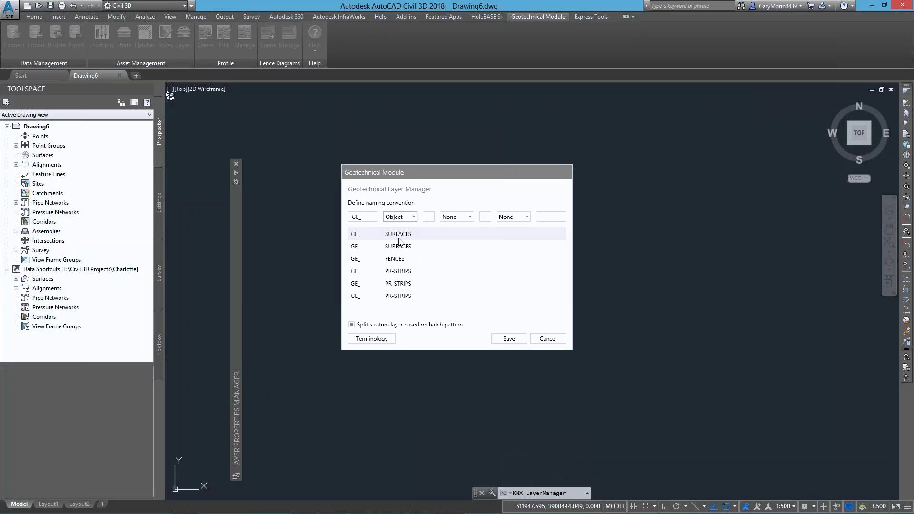
pyautogui.click(451, 220)
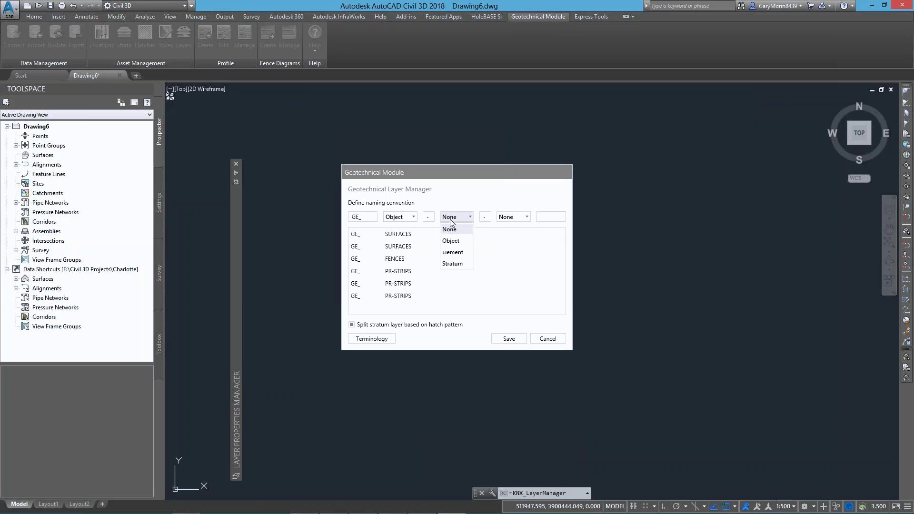
pyautogui.click(450, 264)
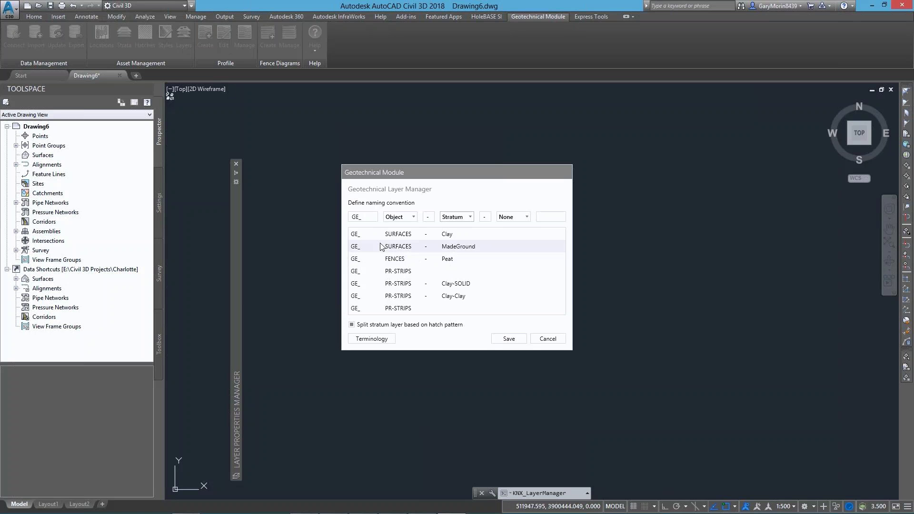
# Set the prefix to GEO_ and the suffix to -Draft, turn off splitting stratum layers by hatch pattern, and save the convention.
pyautogui.write('o')
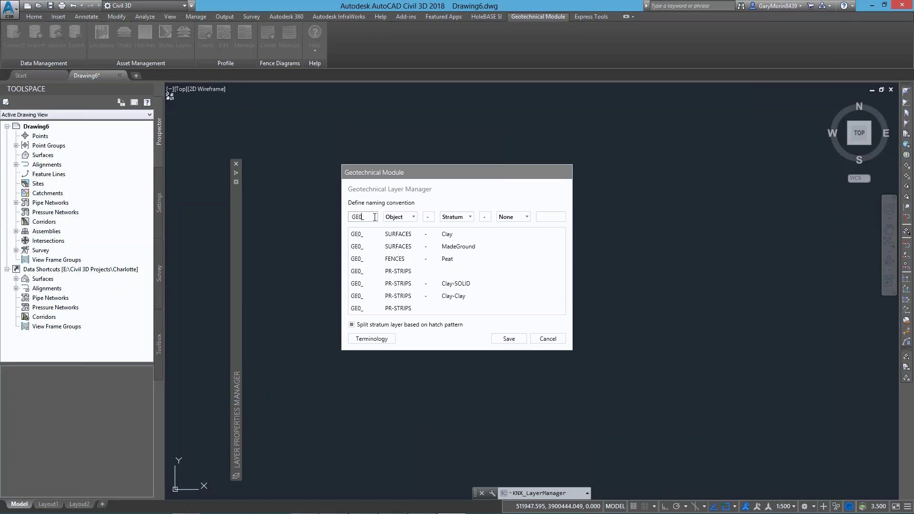
pyautogui.press('BackSpace')
pyautogui.write('O')
pyautogui.click(541, 217)
pyautogui.write('-Draft')
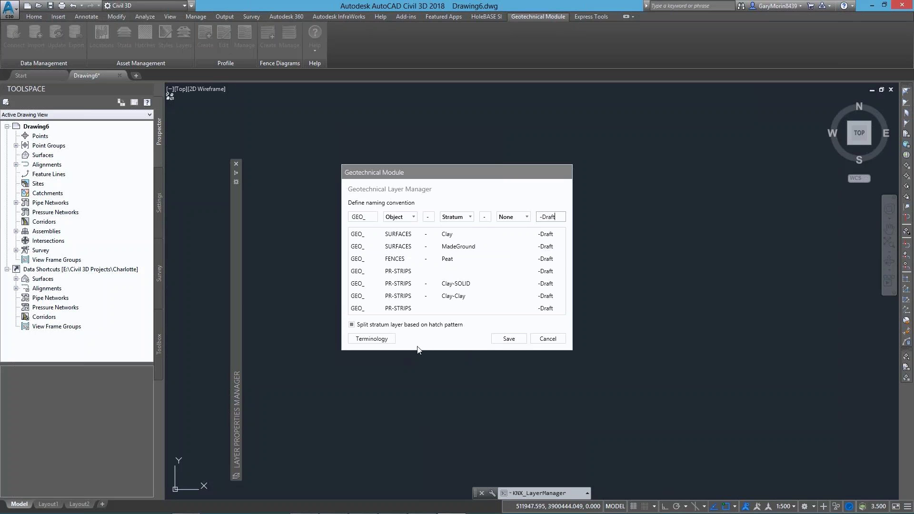
pyautogui.click(352, 324)
pyautogui.click(508, 338)
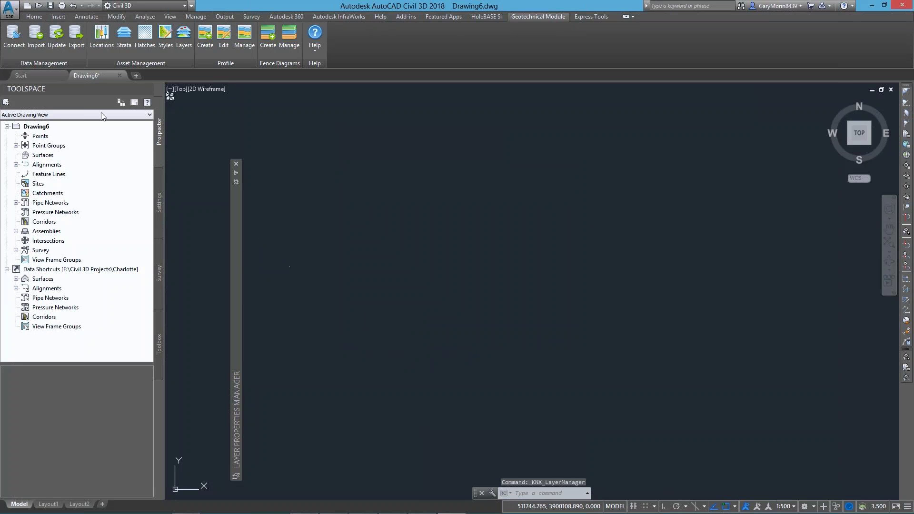
# Update the drawing with the new borehole locations and make the Topsoil stratum surface visible.
pyautogui.click(57, 35)
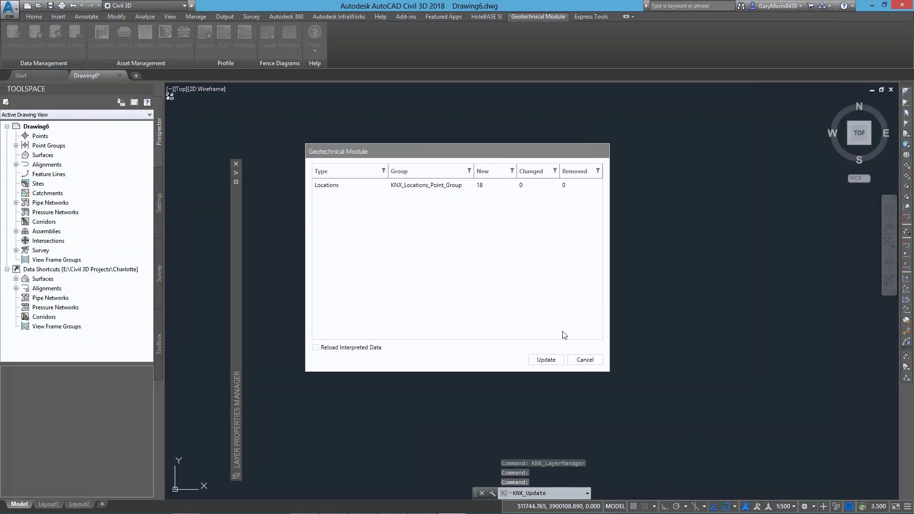
pyautogui.click(542, 360)
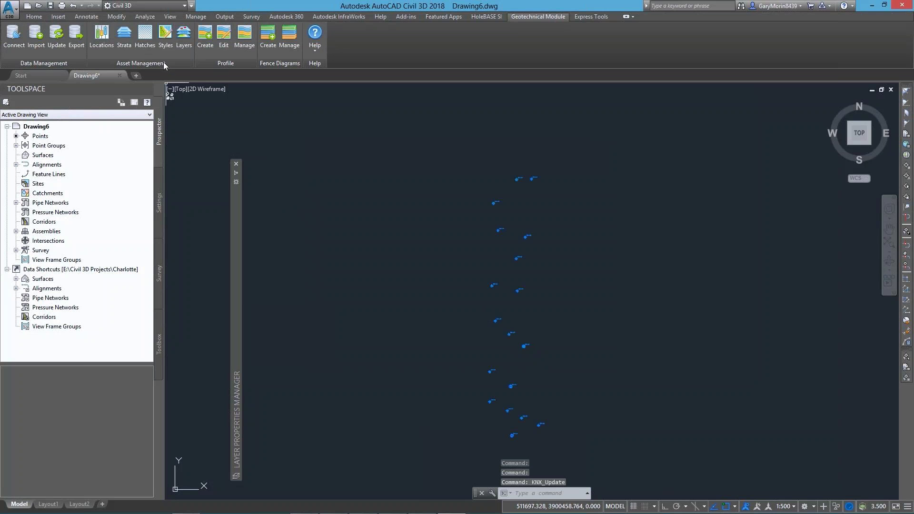
pyautogui.click(123, 34)
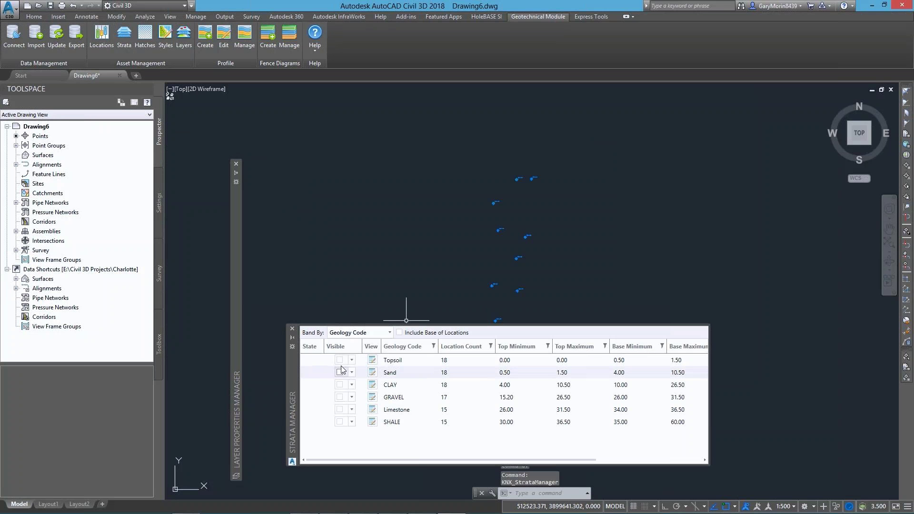
pyautogui.click(339, 360)
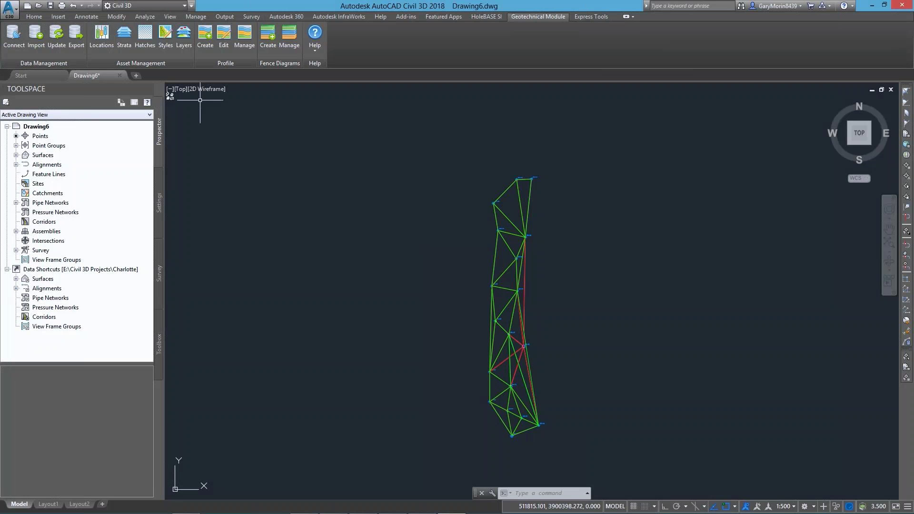
# Set the layer naming prefix to KNX_, the third component to Element and a blank suffix, enable hatch-pattern splitting of stratum layers, and save.
pyautogui.click(187, 45)
pyautogui.moveTo(362, 216); pyautogui.dragTo(336, 216)
pyautogui.write('KNX_LayerManager')
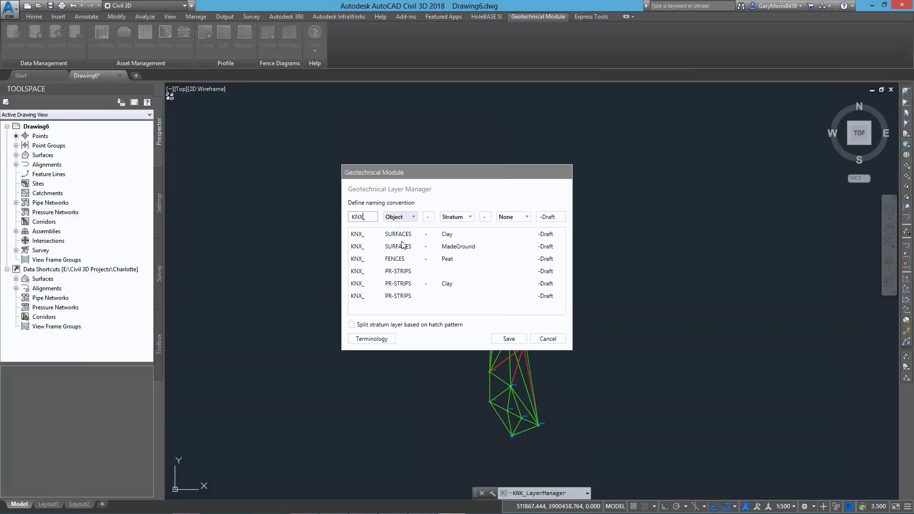
pyautogui.click(513, 217)
pyautogui.click(509, 253)
pyautogui.press('Tab')
pyautogui.press('BackSpace')
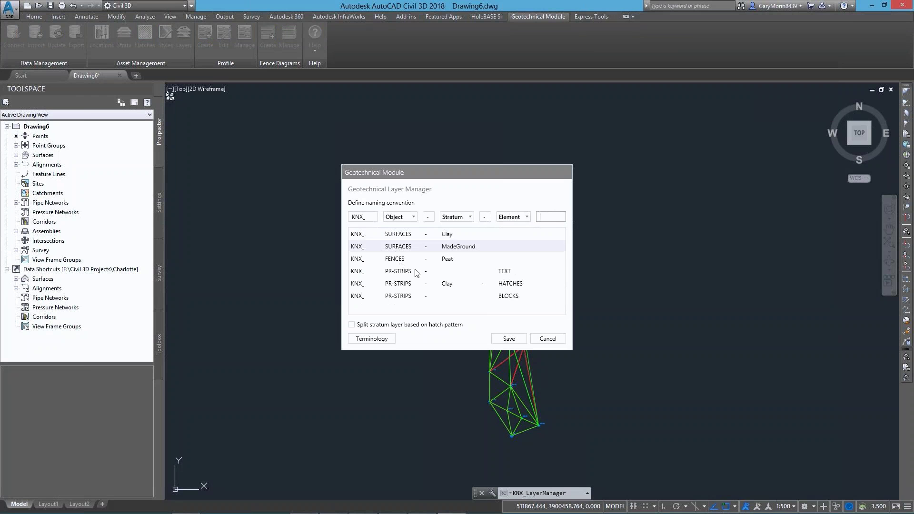
pyautogui.click(352, 325)
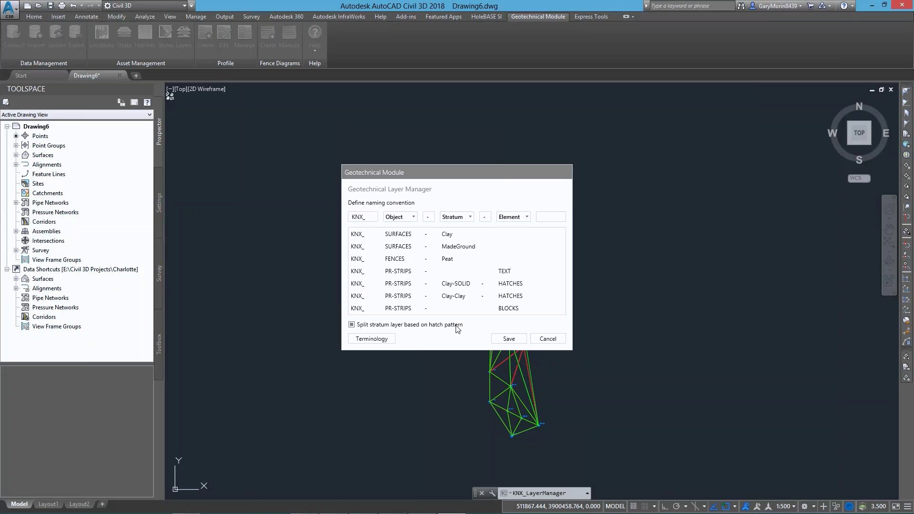
pyautogui.click(509, 339)
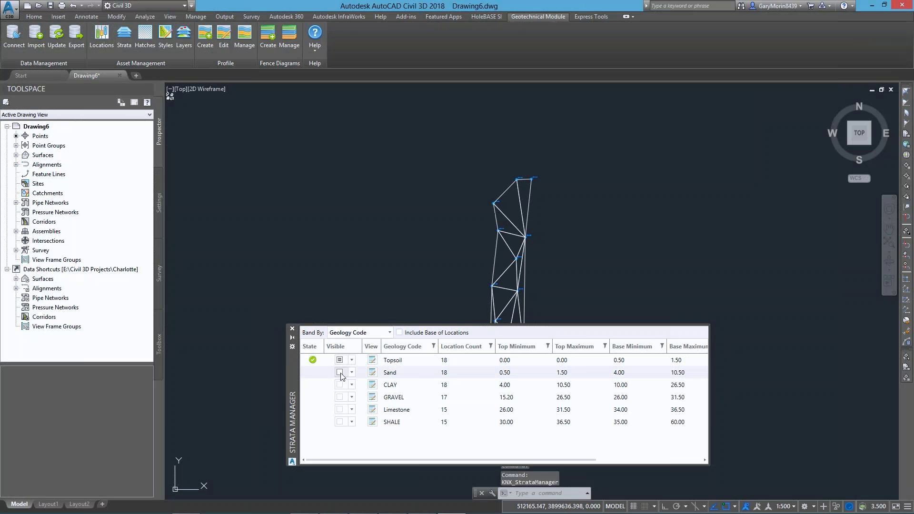
# Make the Sand and CLAY stratum surfaces visible and turn on strips for all borehole locations.
pyautogui.click(339, 372)
pyautogui.click(340, 384)
pyautogui.click(293, 328)
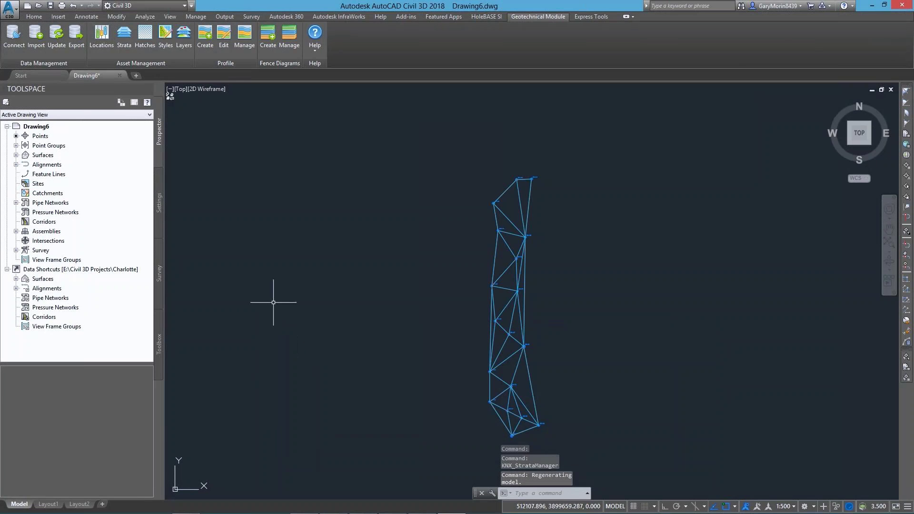
pyautogui.click(101, 36)
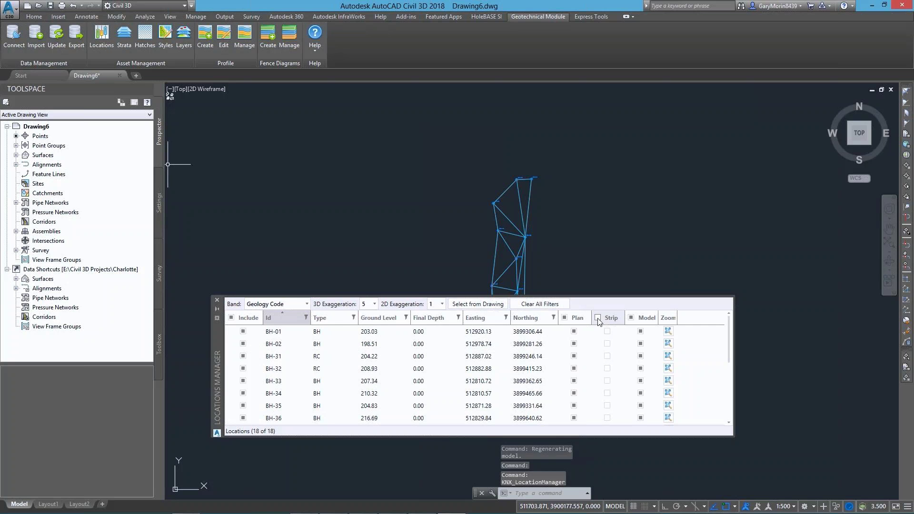
pyautogui.click(217, 300)
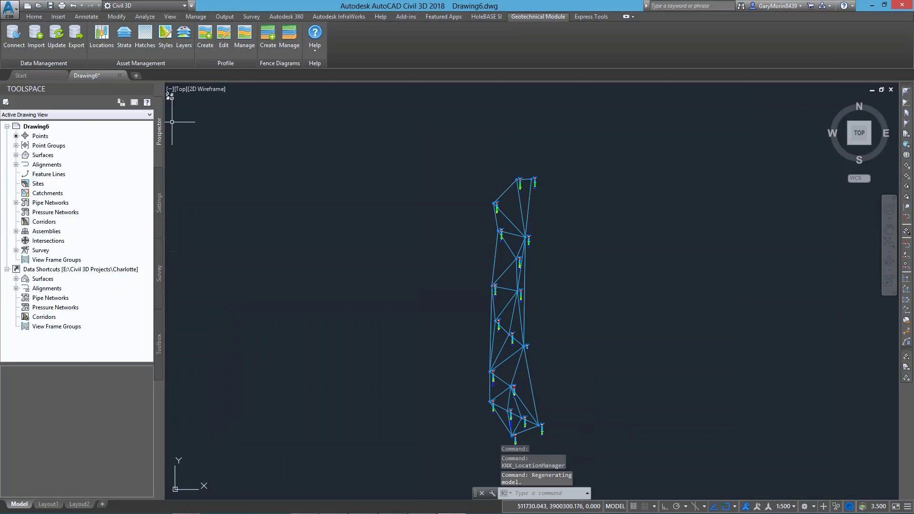
# Set the colour of the KNX_PL-STRIPS-CLAY-SOLID-HATCHES layer to index 50.
pyautogui.click(33, 16)
pyautogui.click(521, 47)
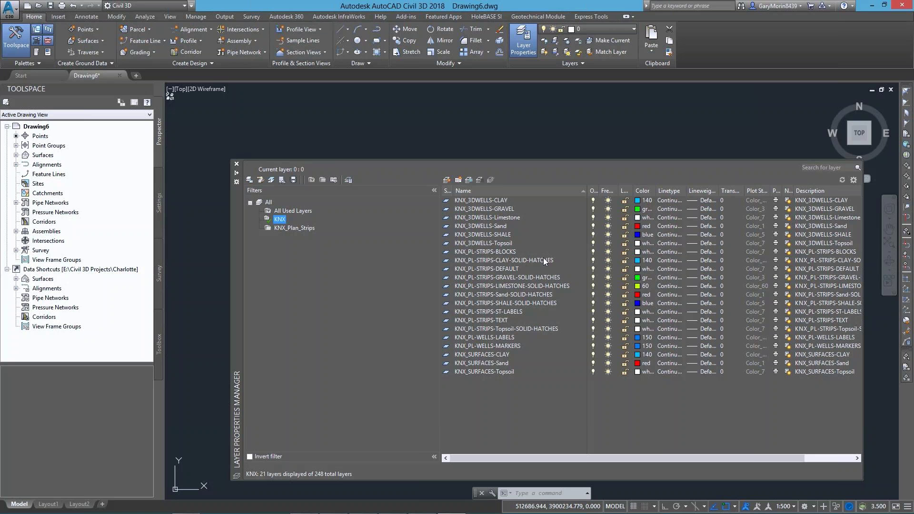
pyautogui.click(637, 260)
pyautogui.click(637, 263)
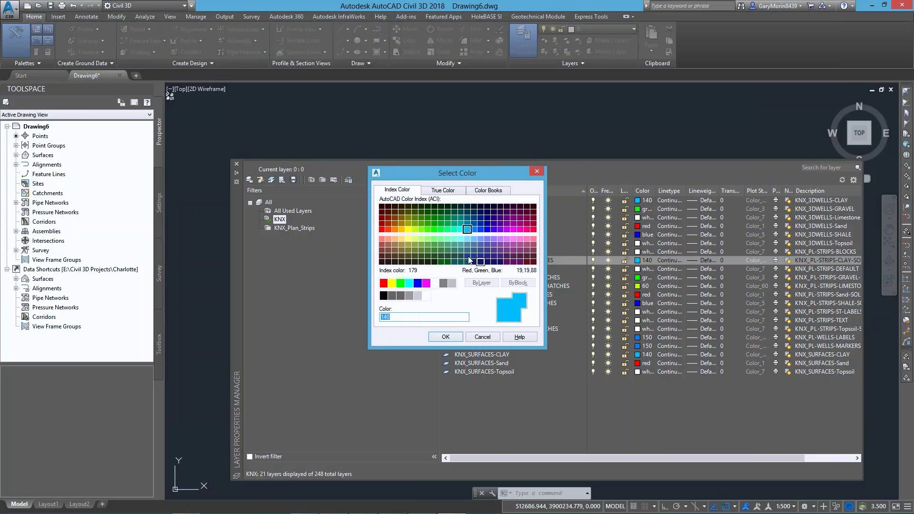
pyautogui.click(408, 230)
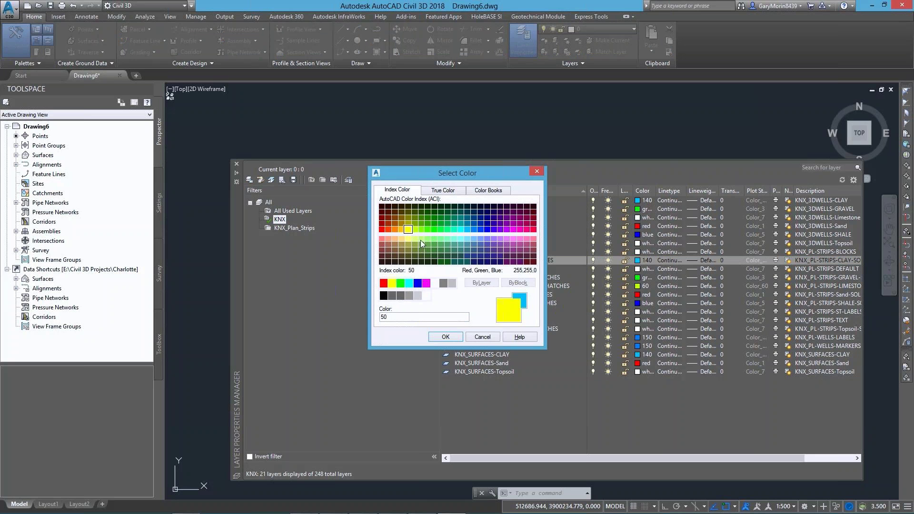
pyautogui.click(444, 336)
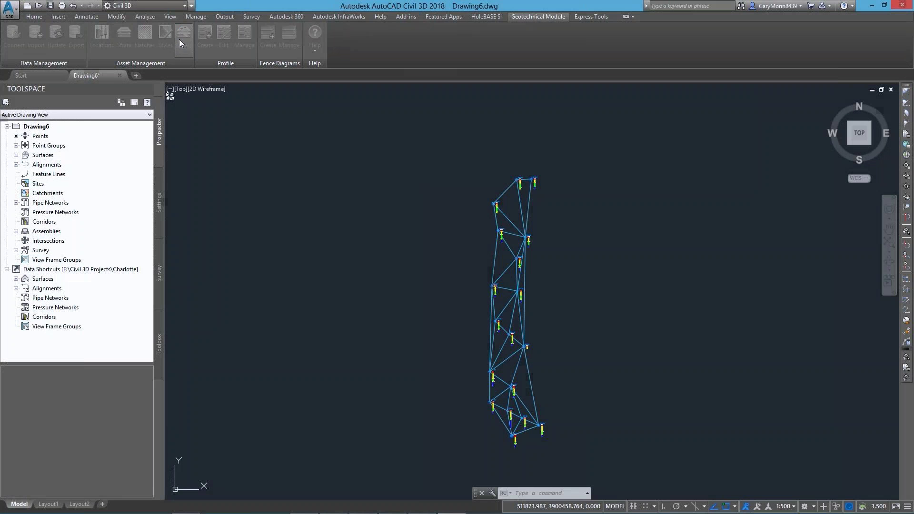
# Change the layer-name term for 3D Boreholes to 3DHoles in the geotechnical terminology, save it and close the layer manager.
pyautogui.click(180, 39)
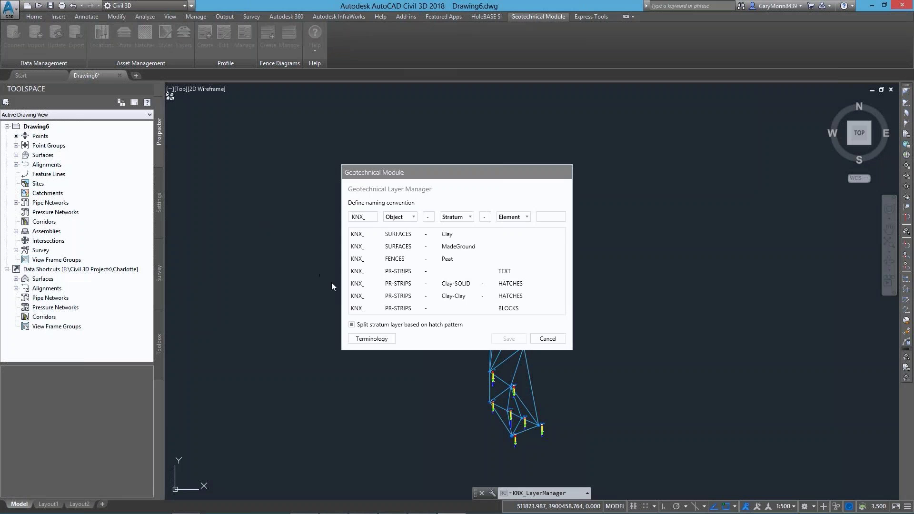
pyautogui.click(369, 338)
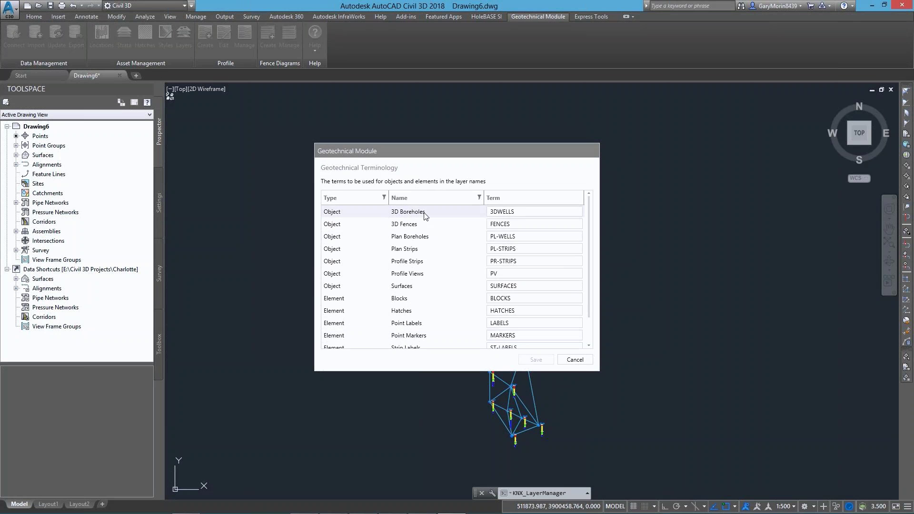
pyautogui.click(493, 211)
pyautogui.doubleClick(502, 211)
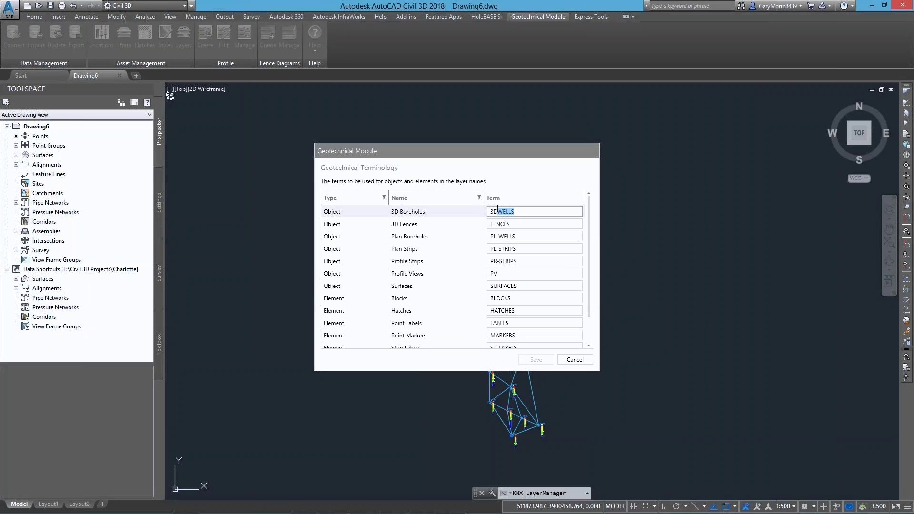
pyautogui.write('Holes')
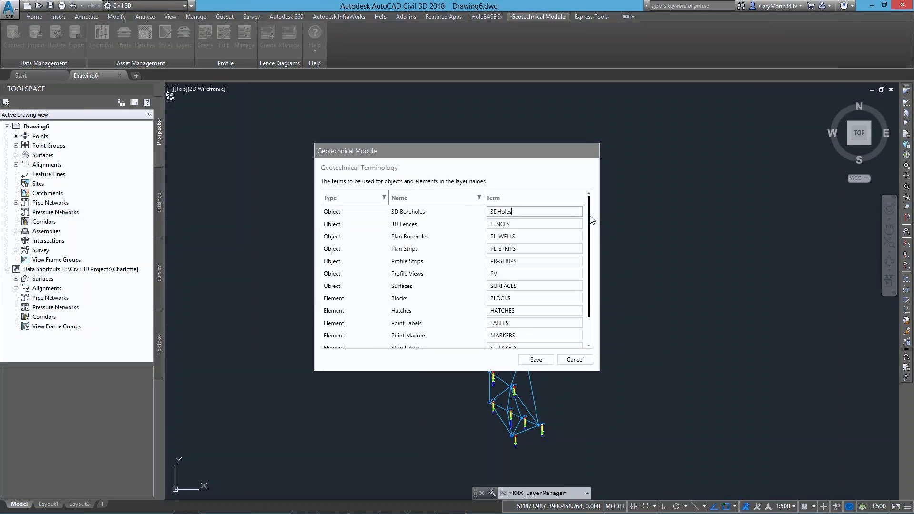
pyautogui.scroll(-2, 571, 229)
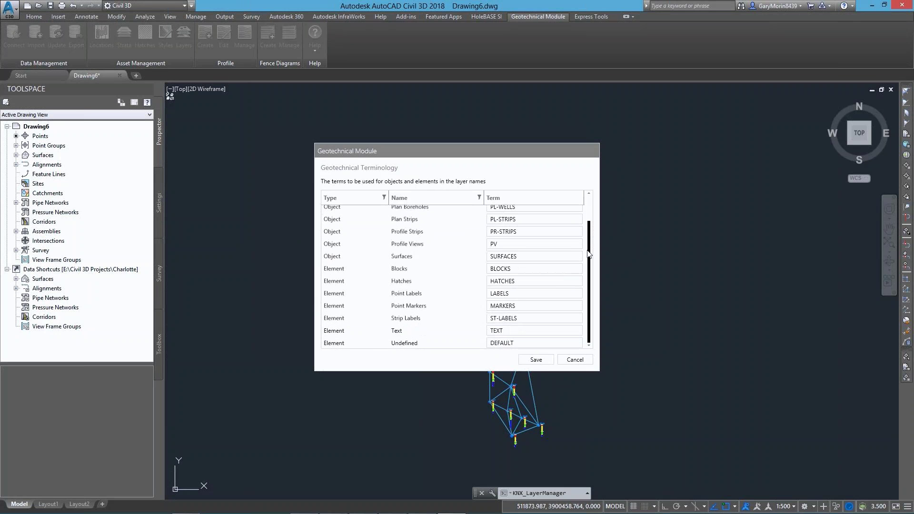
pyautogui.click(533, 358)
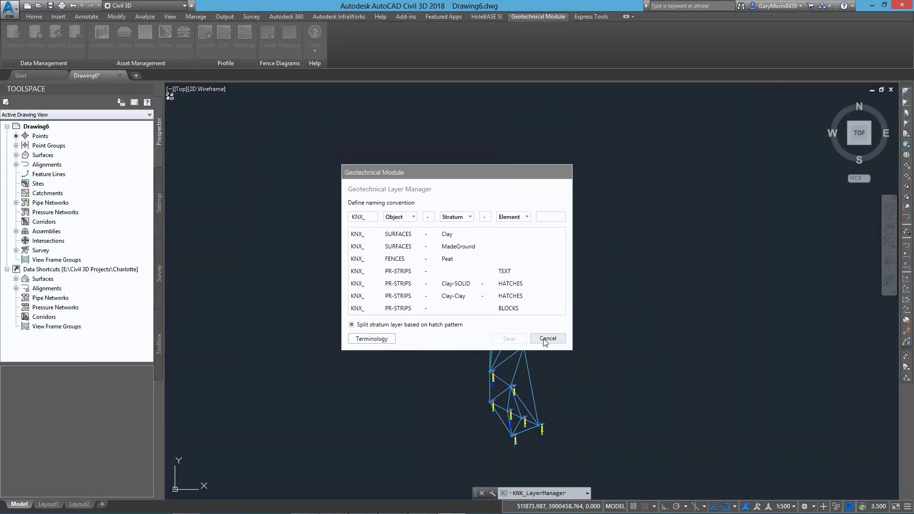
pyautogui.click(543, 339)
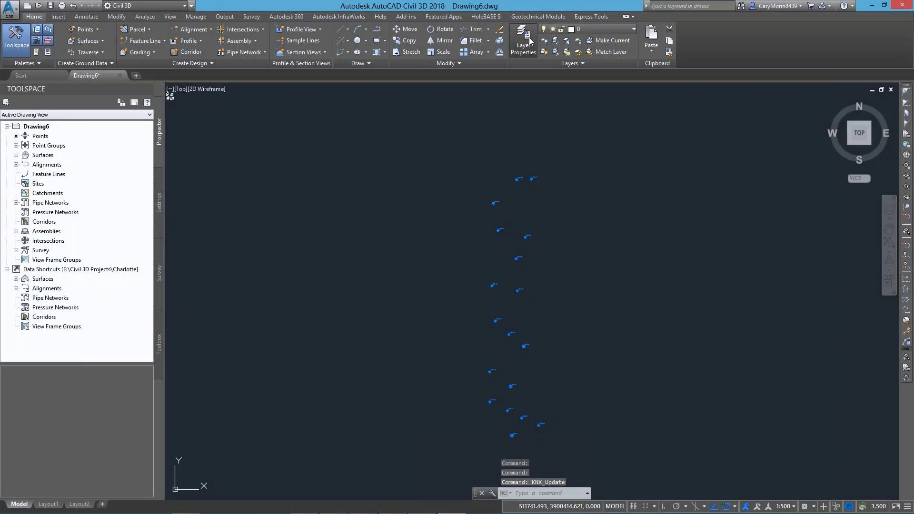
# Check the KNX layer list for the layers named with the new 3D borehole term.
pyautogui.click(523, 40)
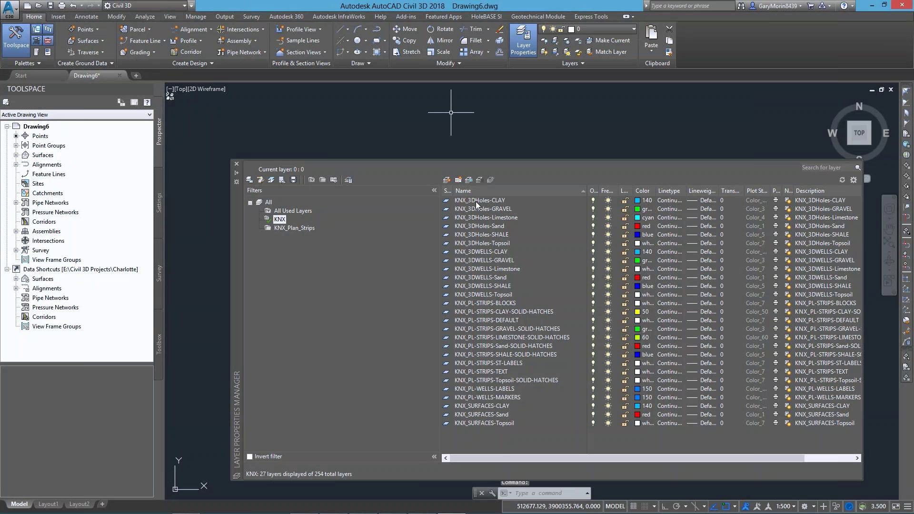
pyautogui.click(493, 286)
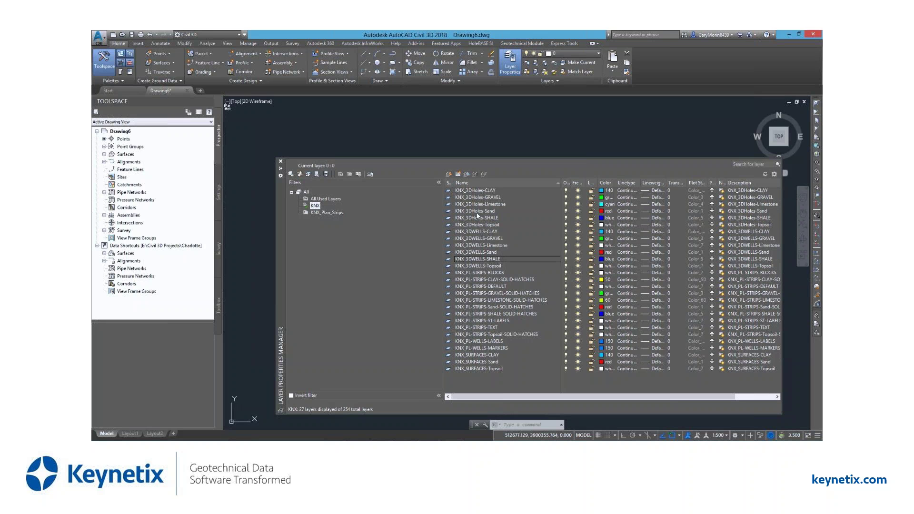
pyautogui.click(883, 394)
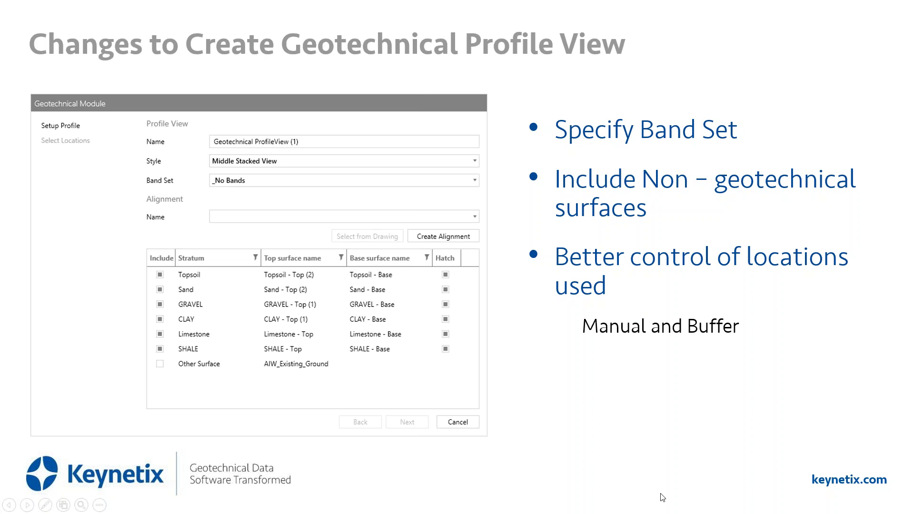
pyautogui.click(631, 424)
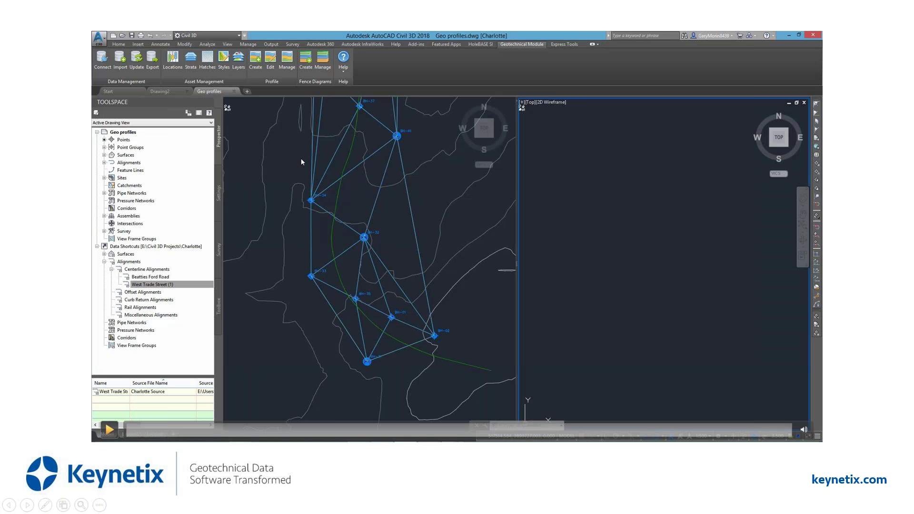
pyautogui.click(108, 430)
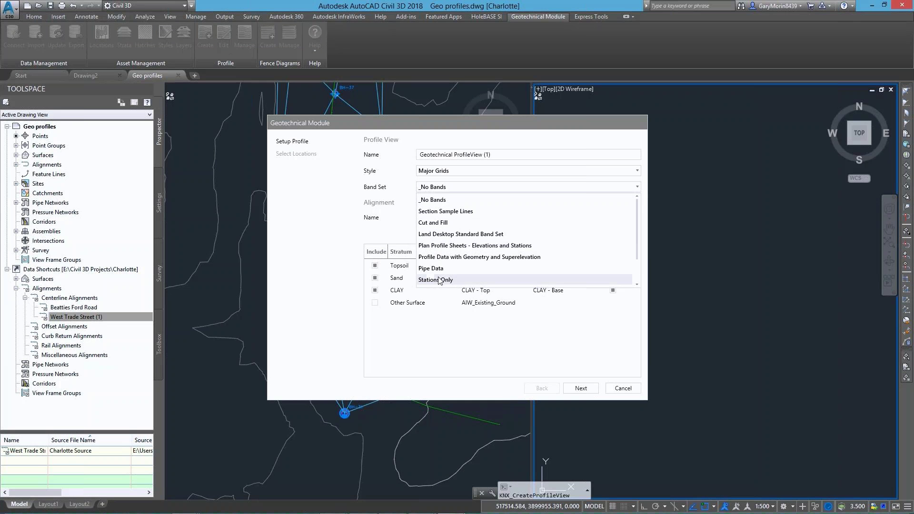
# Set the profile view's band set to Stations Only and create a straight alignment from just west of BH-33 to near BH-02.
pyautogui.click(439, 280)
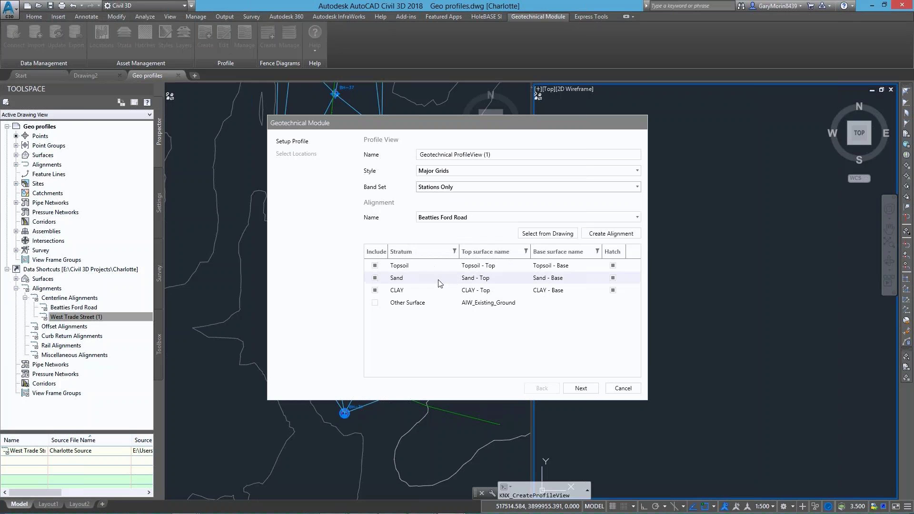
pyautogui.click(610, 233)
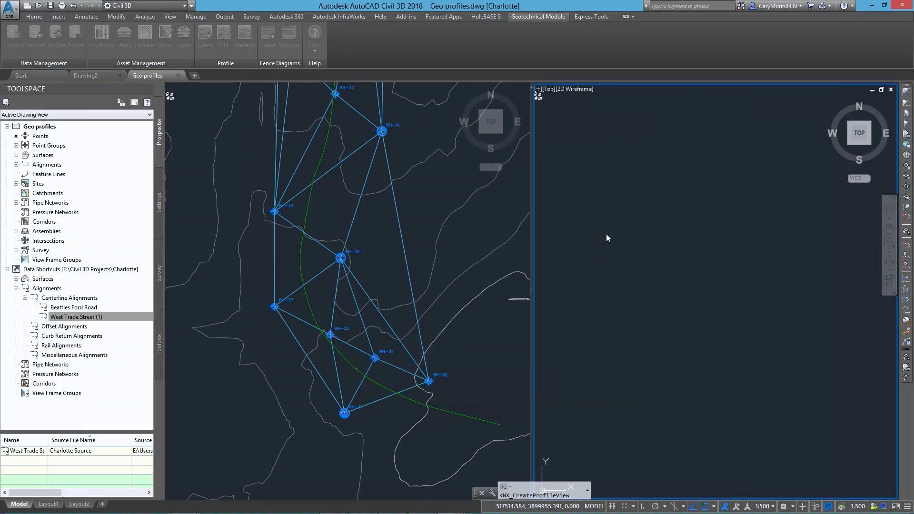
pyautogui.click(258, 304)
pyautogui.press('Return')
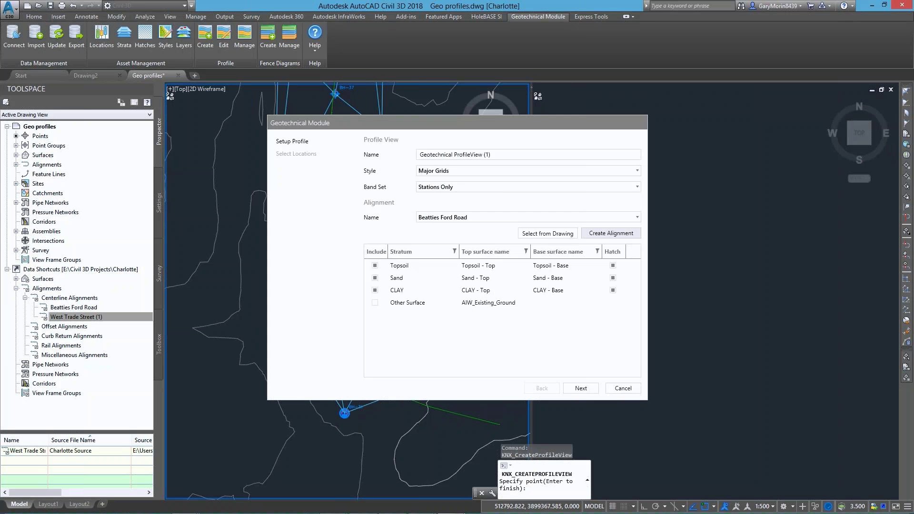
pyautogui.click(611, 233)
pyautogui.click(428, 380)
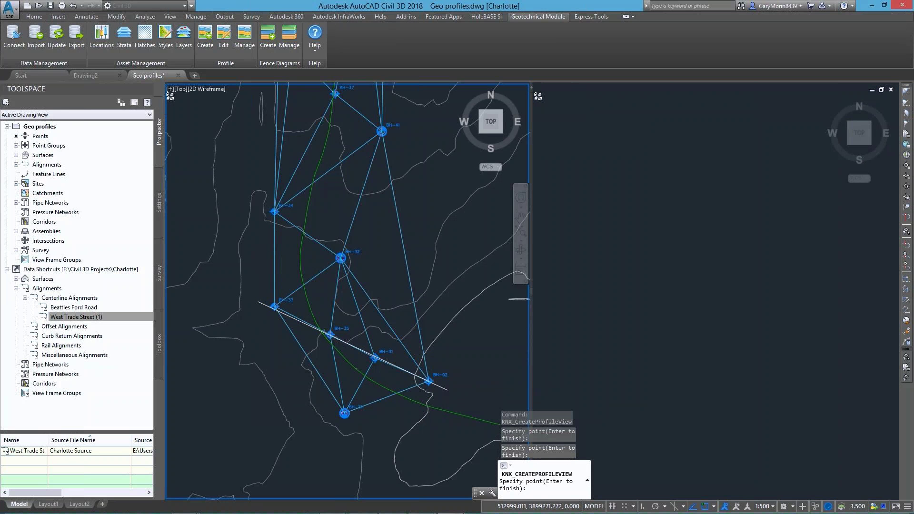
pyautogui.press('Return')
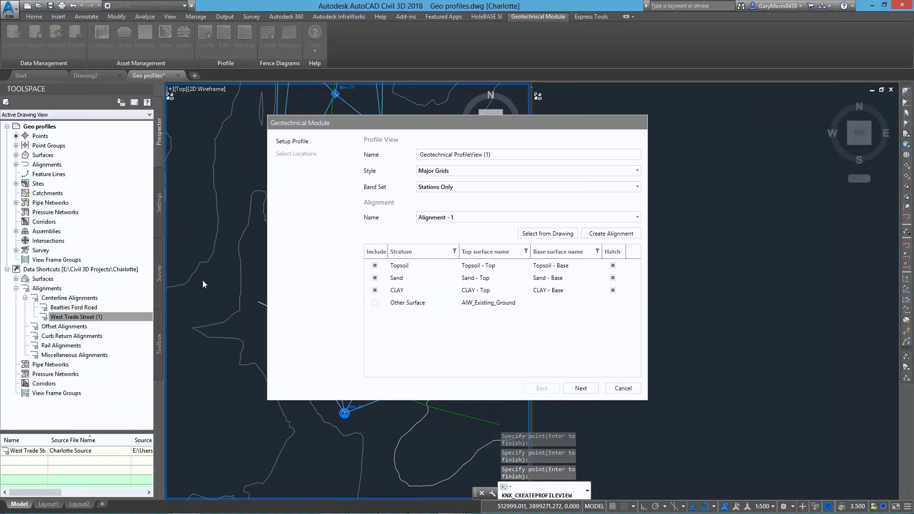
# Include the AIW_Existing_Ground surface in the profile view and set the location style to Legend Code.
pyautogui.click(374, 303)
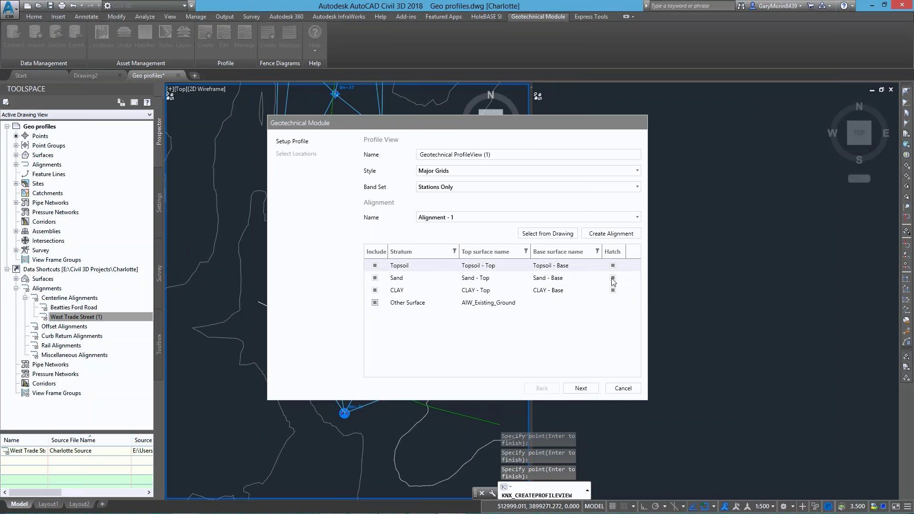
pyautogui.click(581, 387)
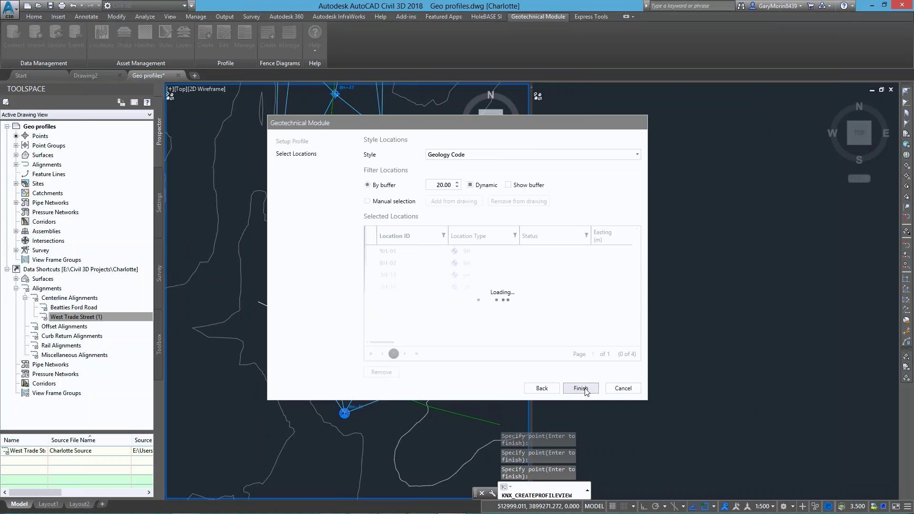
pyautogui.click(450, 159)
pyautogui.click(441, 190)
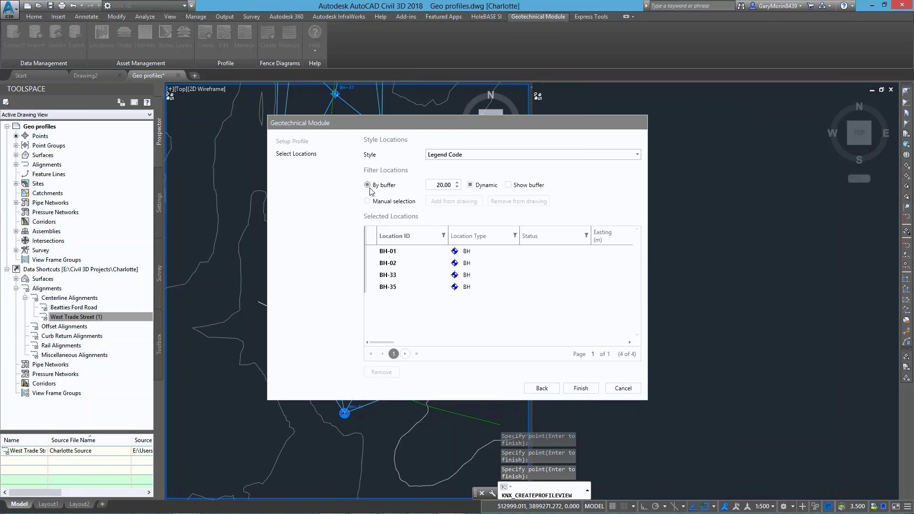
# Switch the location filter to manual selection, add BH-31 from the drawing and remove BH-01 from the selected locations.
pyautogui.click(445, 187)
pyautogui.click(368, 201)
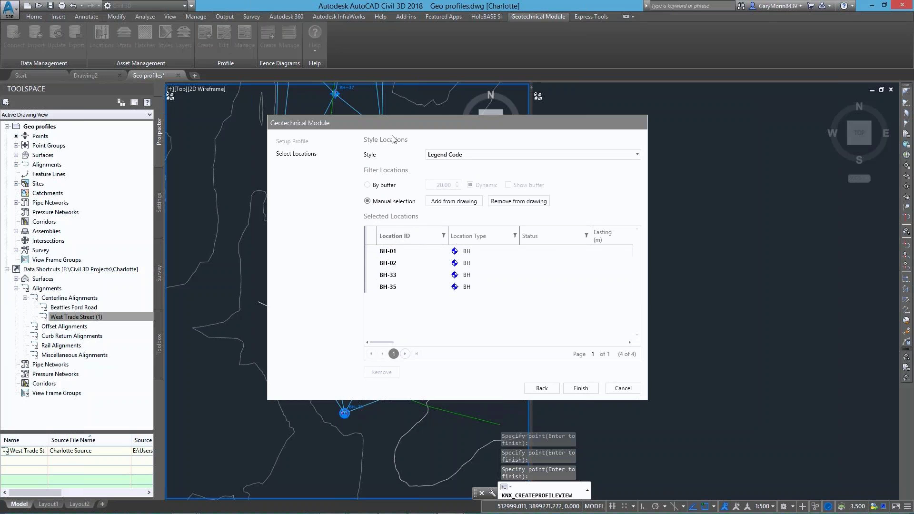
pyautogui.moveTo(393, 129)
pyautogui.mouseDown()
pyautogui.moveTo(441, 115)
pyautogui.moveTo(560, 111)
pyautogui.mouseUp()
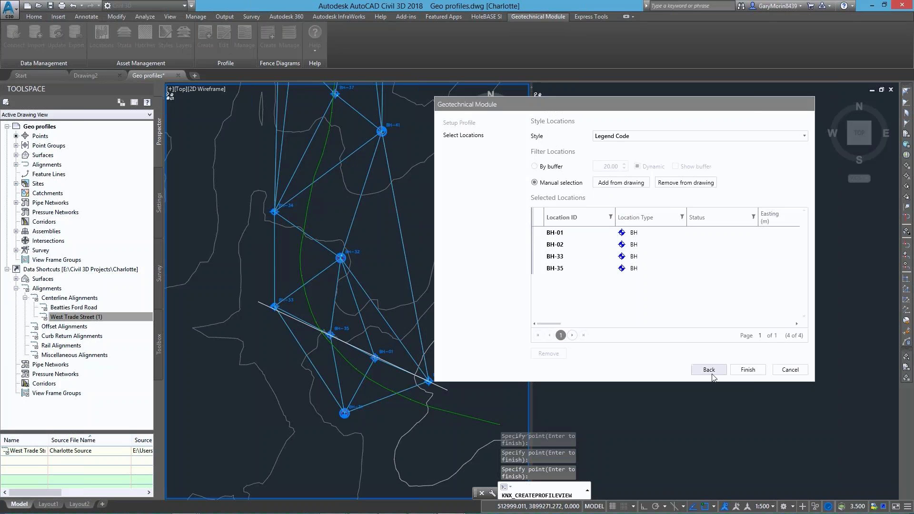
pyautogui.click(609, 185)
pyautogui.scroll(2, 359, 415)
pyautogui.scroll(2, 358, 415)
pyautogui.click(348, 395)
pyautogui.scroll(-2, 379, 331)
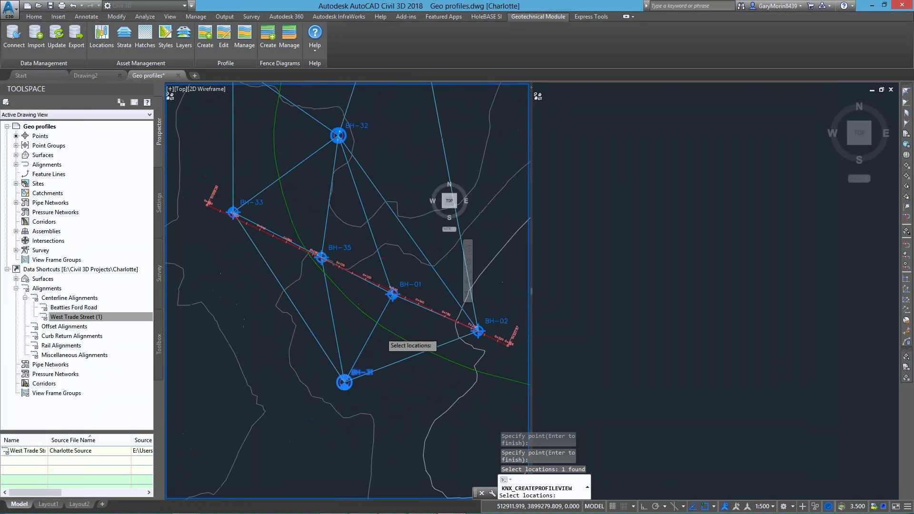
pyautogui.press('Return')
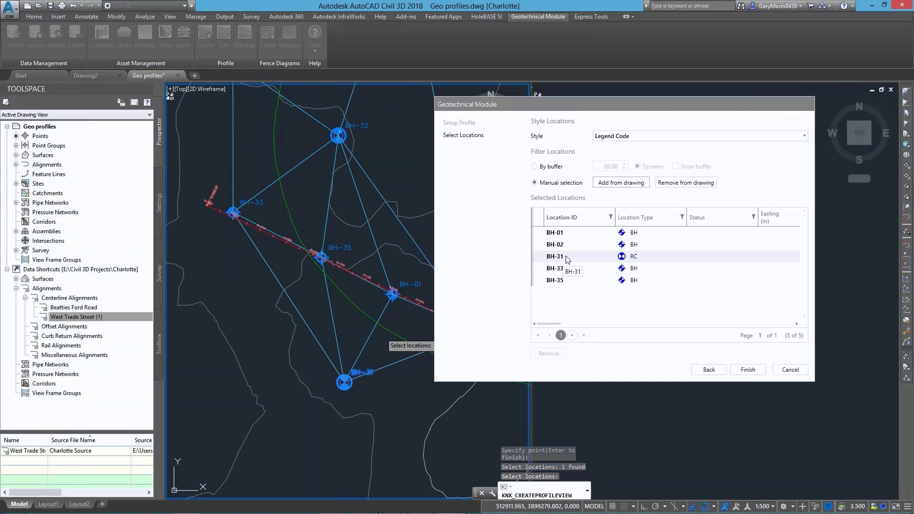
pyautogui.click(560, 233)
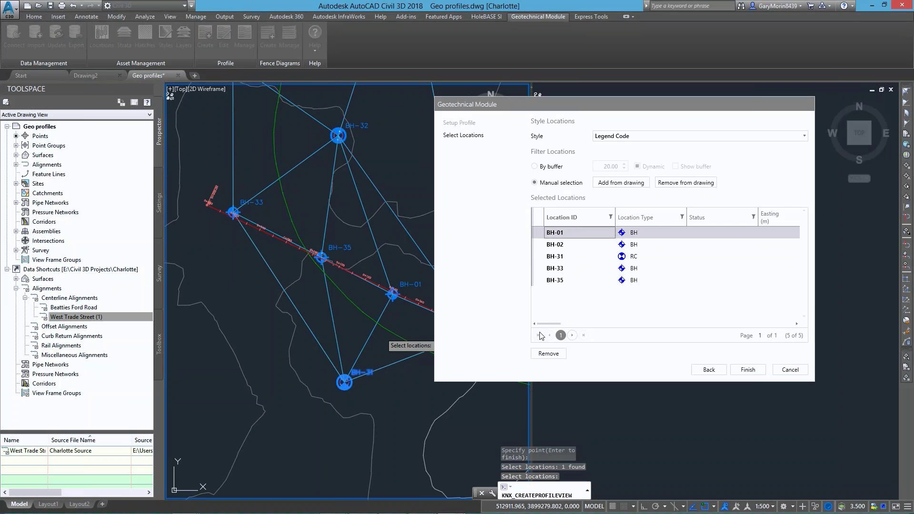
pyautogui.click(544, 354)
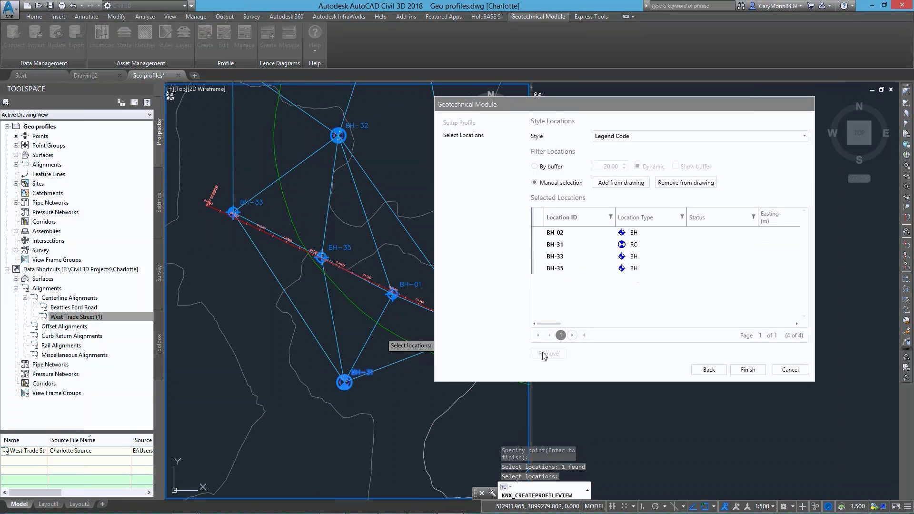
# Finish the profile view setup and insert the geotechnical profile view in the empty viewport.
pyautogui.click(747, 370)
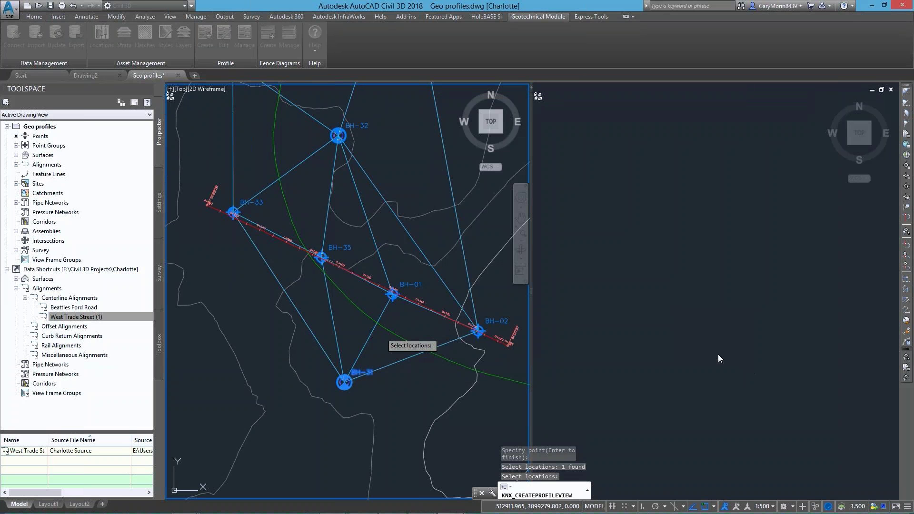
pyautogui.click(622, 304)
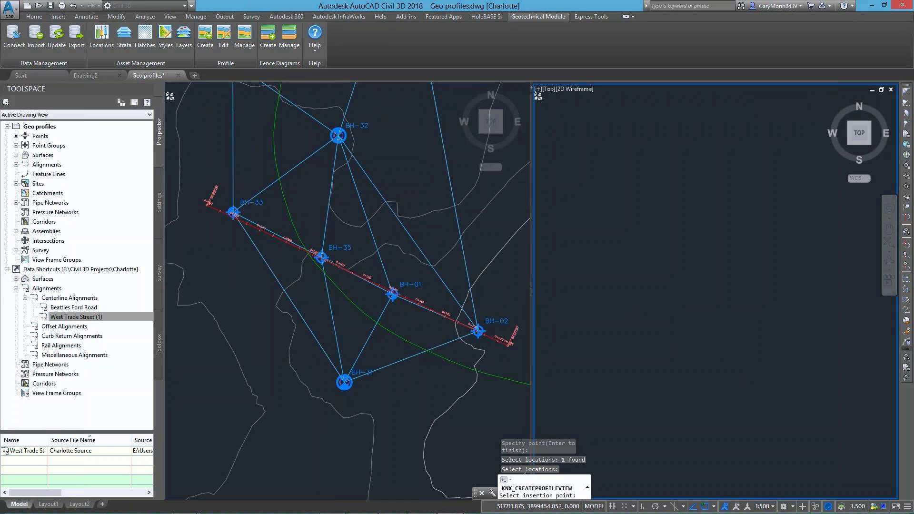
pyautogui.click(612, 295)
pyautogui.scroll(5, 640, 235)
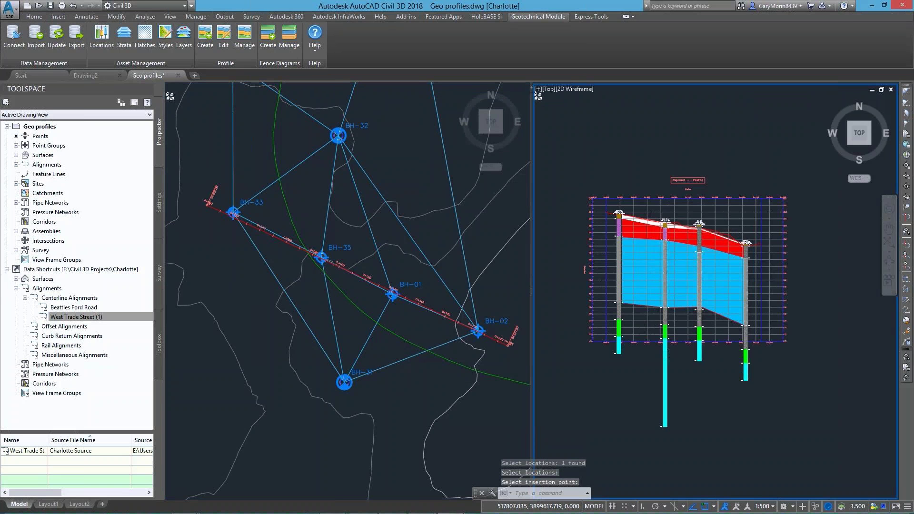
pyautogui.scroll(3, 639, 234)
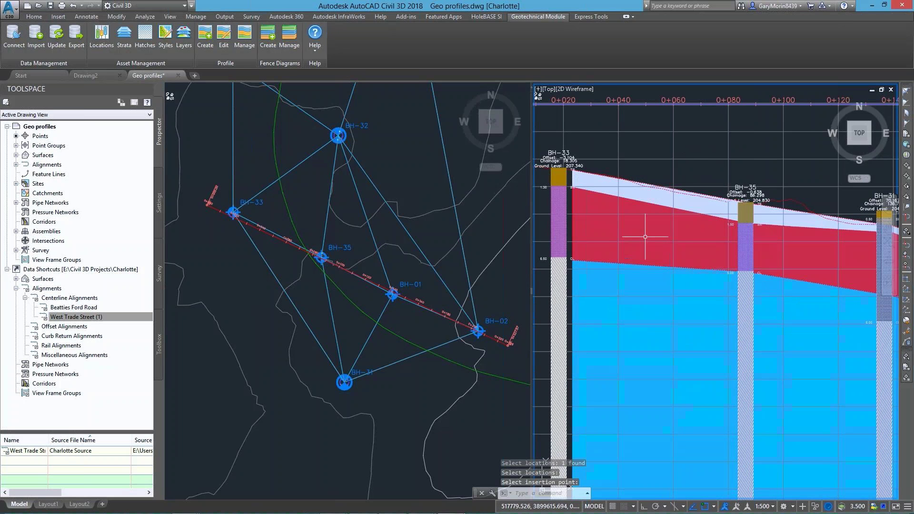
pyautogui.moveTo(838, 315); pyautogui.dragTo(828, 273, button='middle')
pyautogui.scroll(-4, 696, 279)
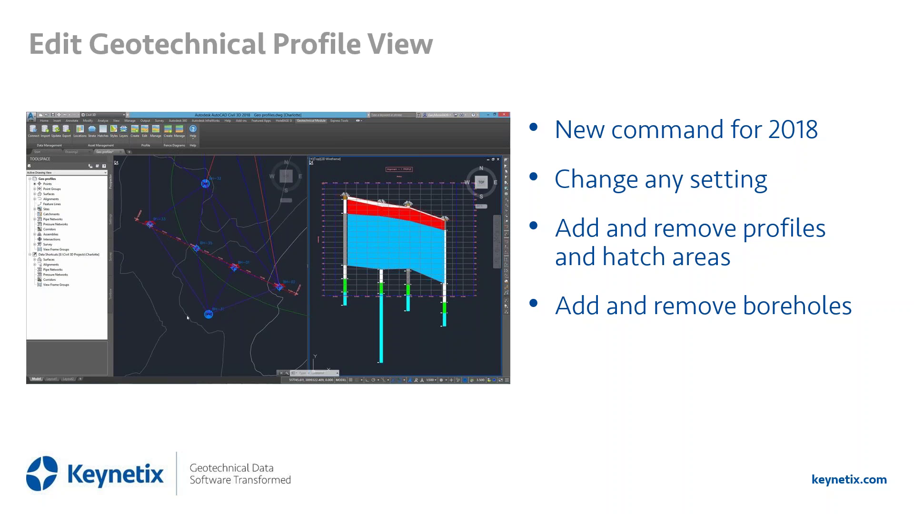
pyautogui.moveTo(47, 374)
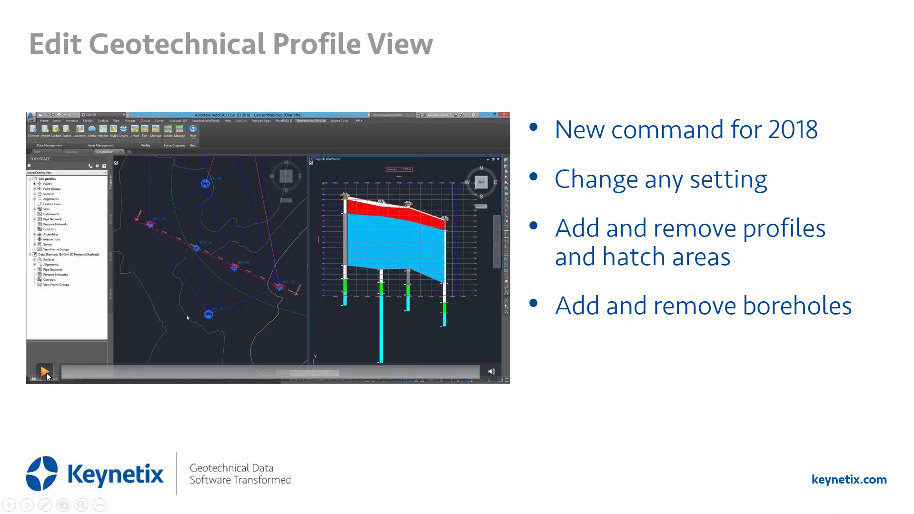
pyautogui.click(47, 374)
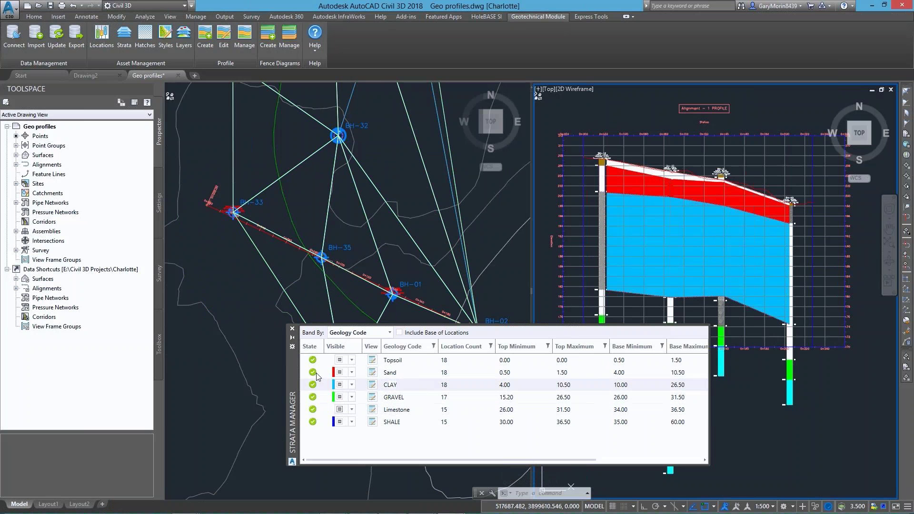
# Close the Strata Manager.
pyautogui.click(293, 328)
pyautogui.click(599, 381)
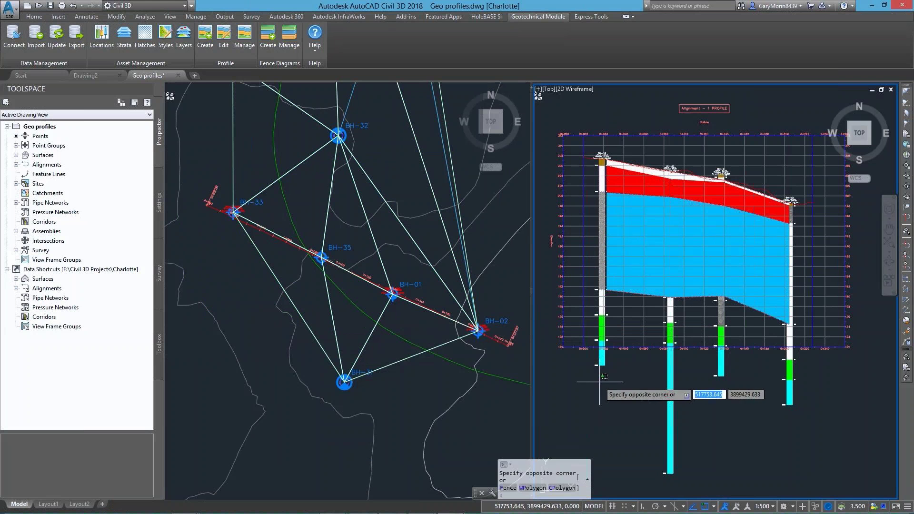
pyautogui.click(555, 402)
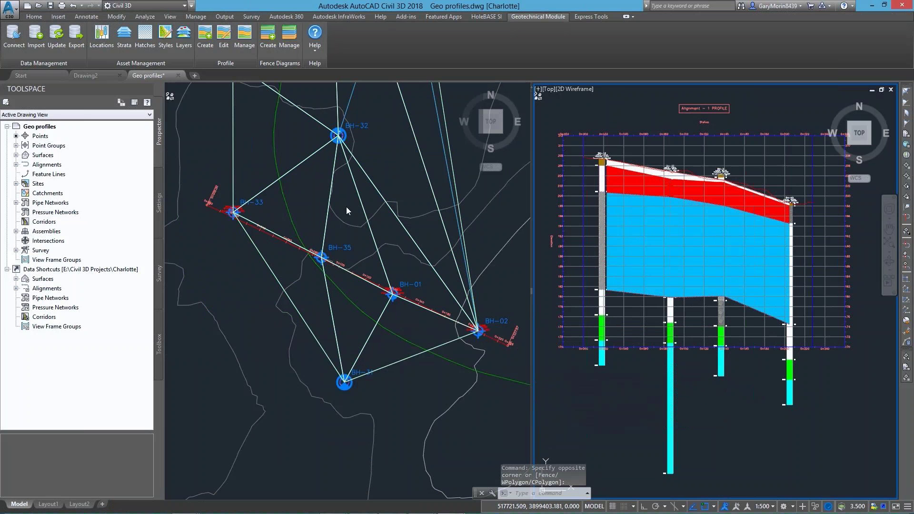
# Edit the Alignment - 1 geotechnical profile view, setting its style to Full Grid and its band set to Cut and Fill.
pyautogui.click(224, 35)
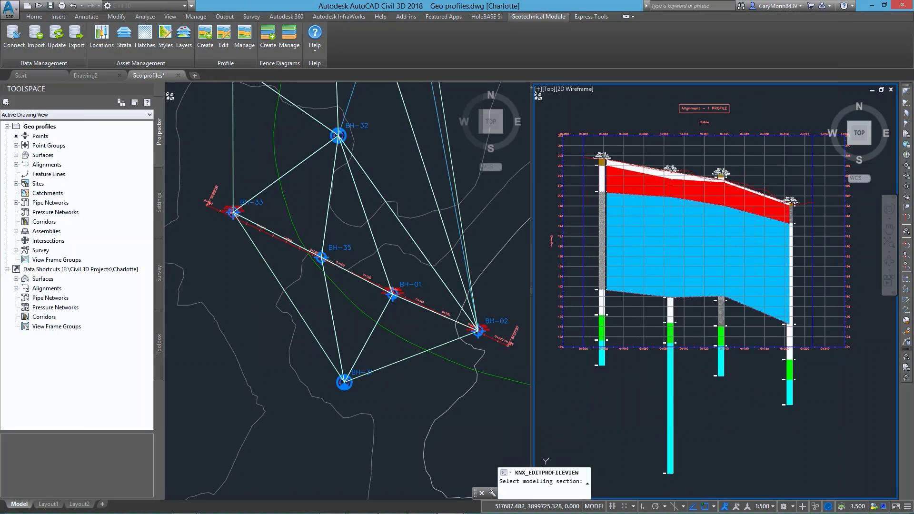
pyautogui.click(618, 316)
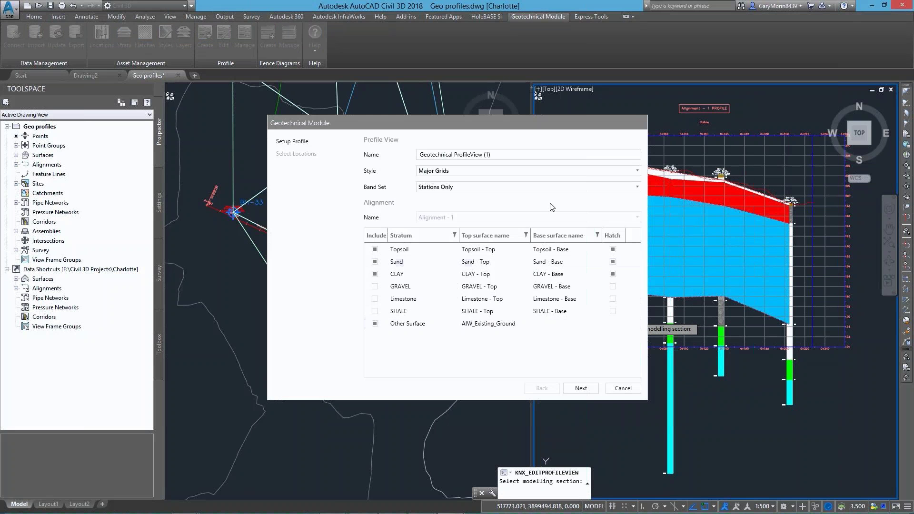
pyautogui.click(445, 170)
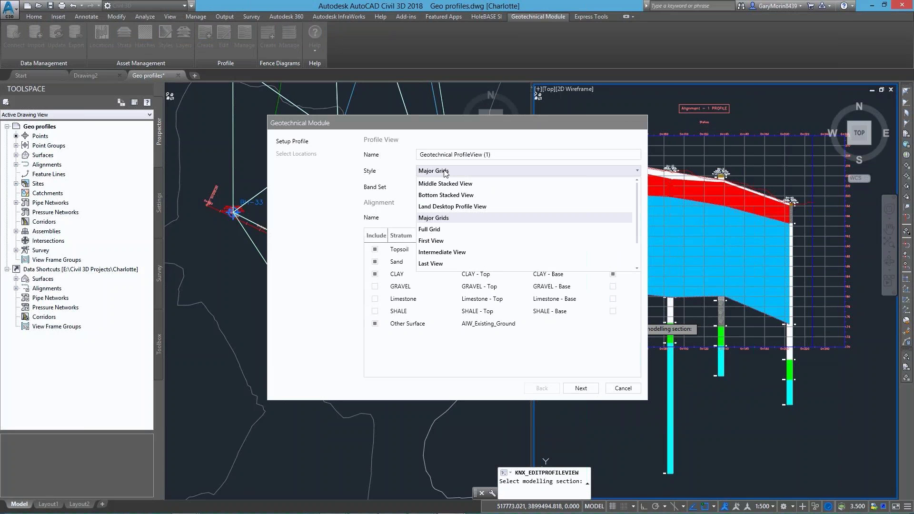
pyautogui.click(427, 230)
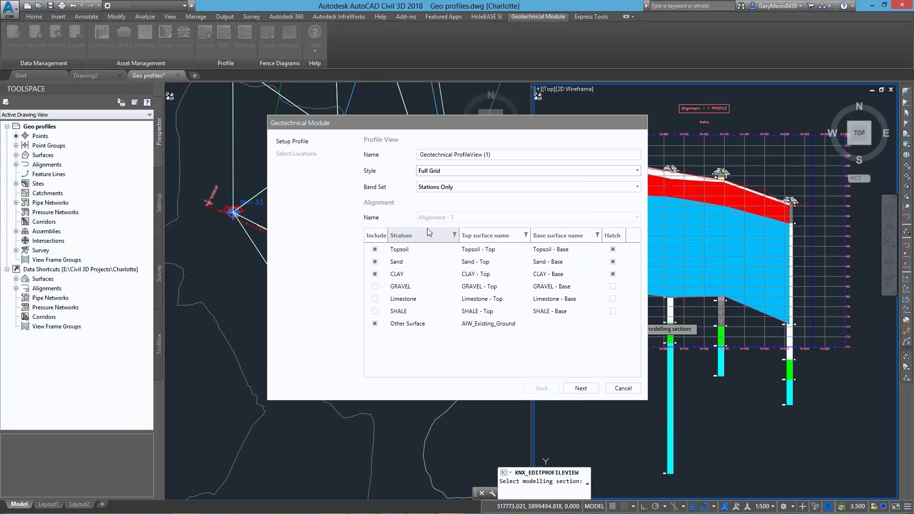
pyautogui.click(444, 189)
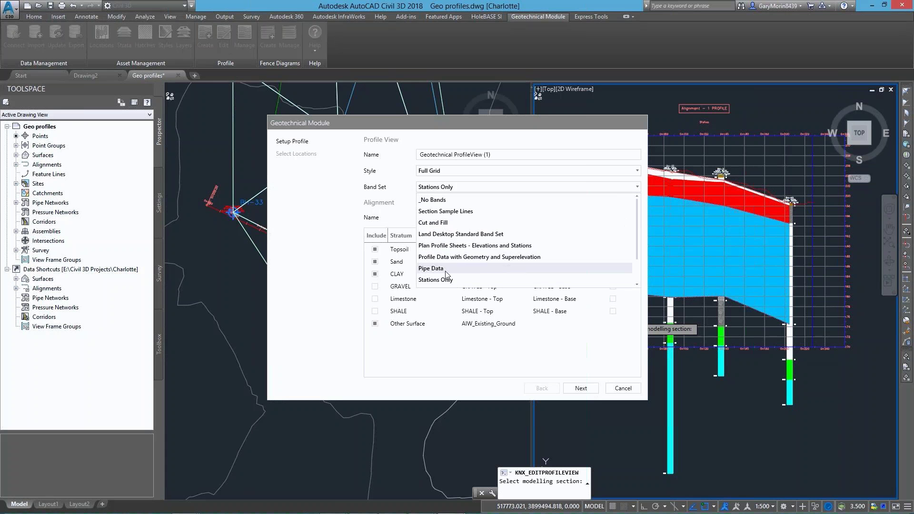
pyautogui.click(445, 223)
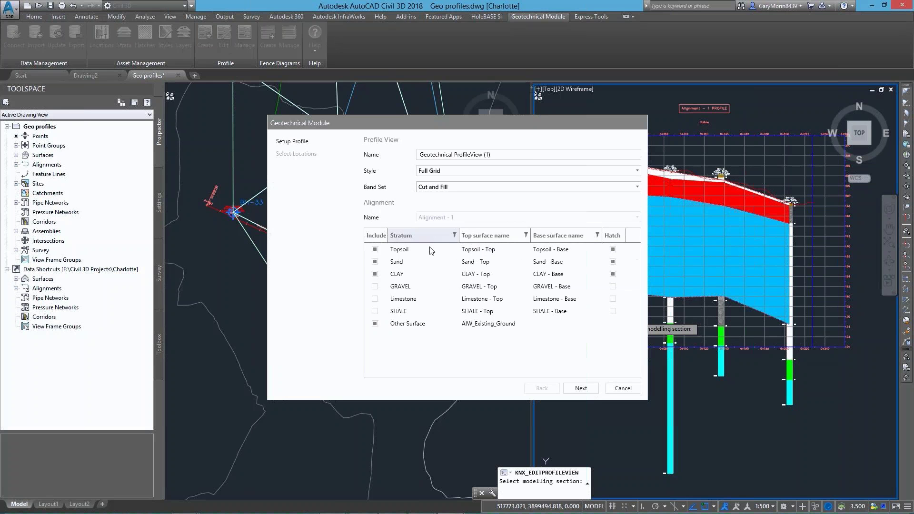
# Include the GRAVEL, Limestone and SHALE strata with hatching, and turn off hatching for Topsoil and Sand.
pyautogui.click(375, 286)
pyautogui.click(375, 298)
pyautogui.click(375, 311)
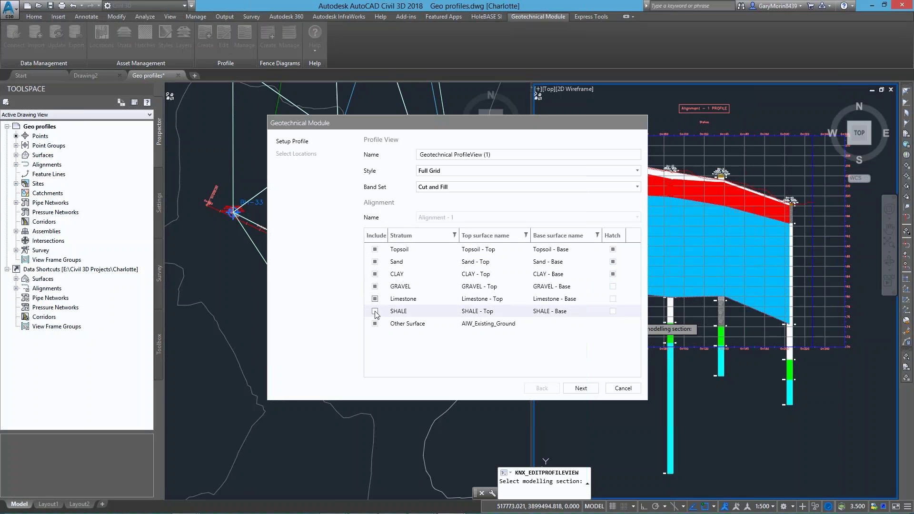
pyautogui.click(612, 286)
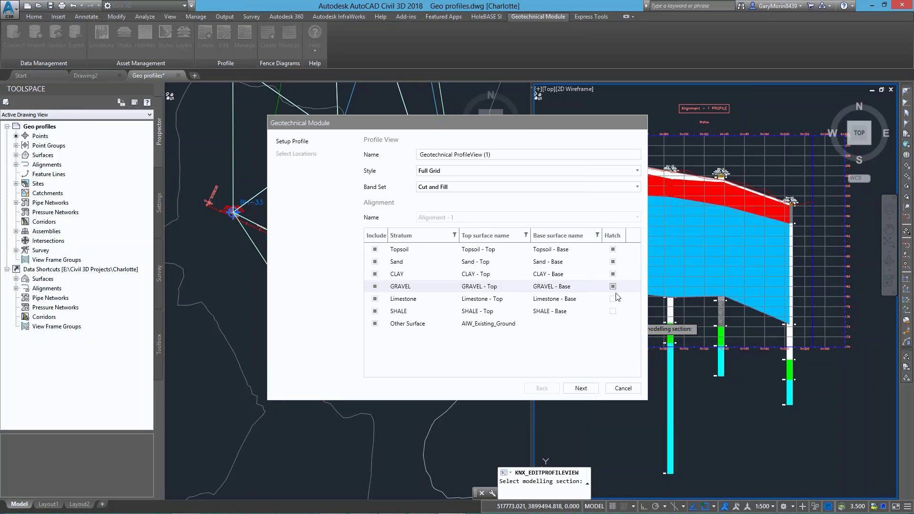
pyautogui.click(612, 299)
pyautogui.click(612, 312)
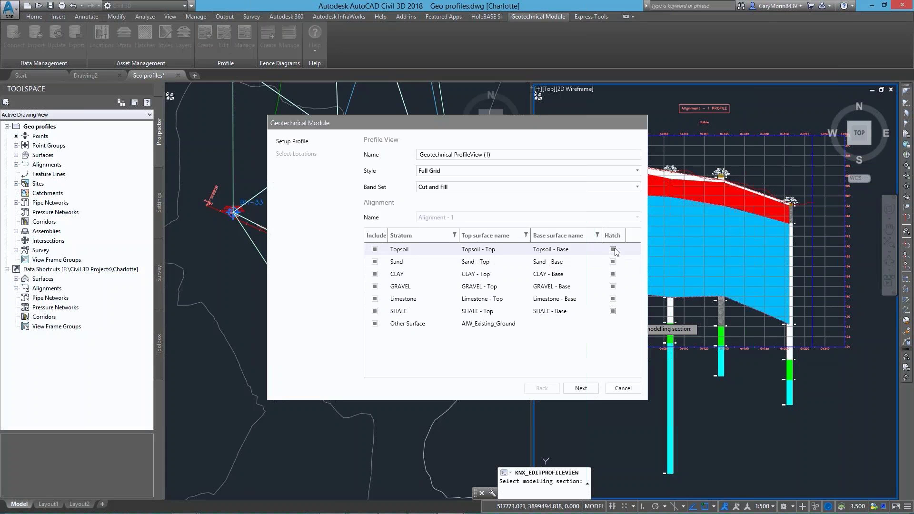
pyautogui.click(613, 261)
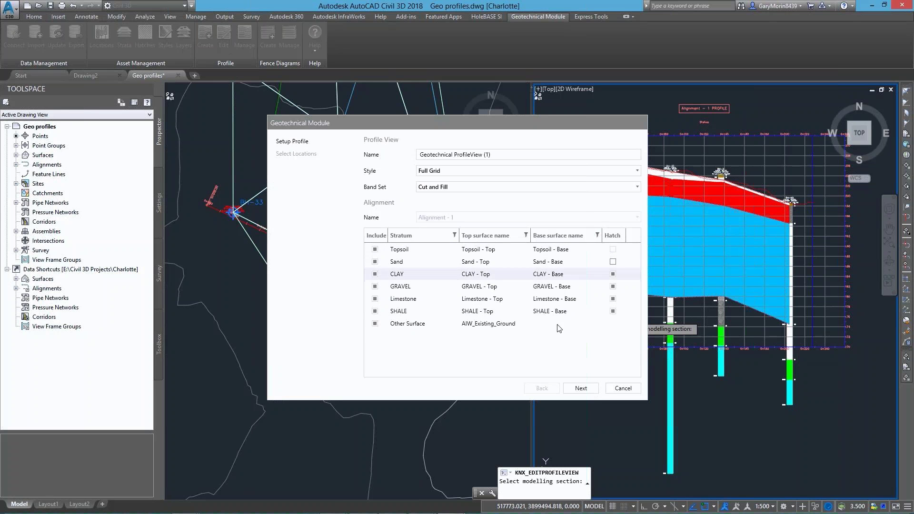
# Set the profile view's location style to Geology Code and apply the edits to the drawing.
pyautogui.click(580, 389)
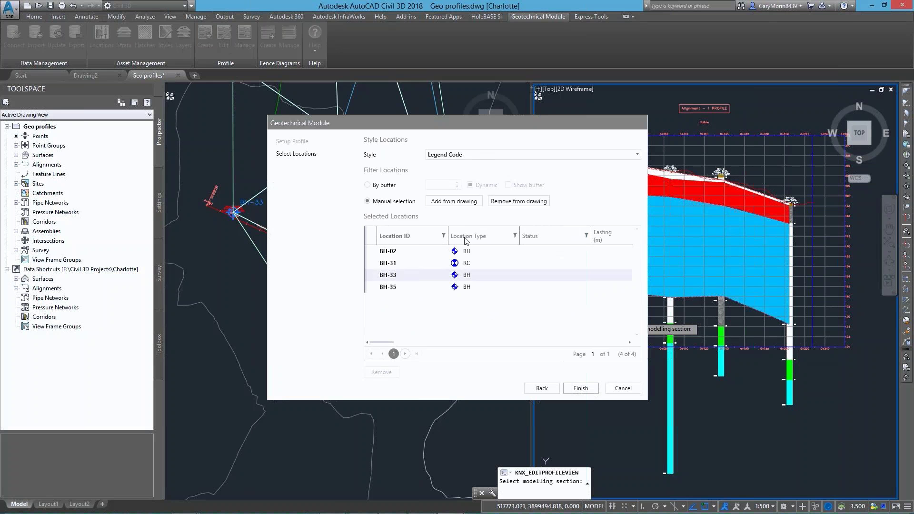
pyautogui.click(452, 161)
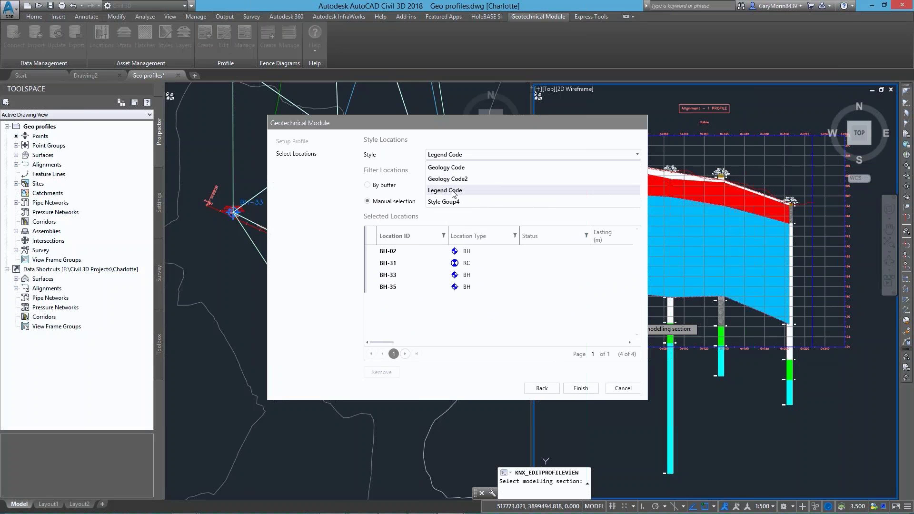
pyautogui.click(468, 167)
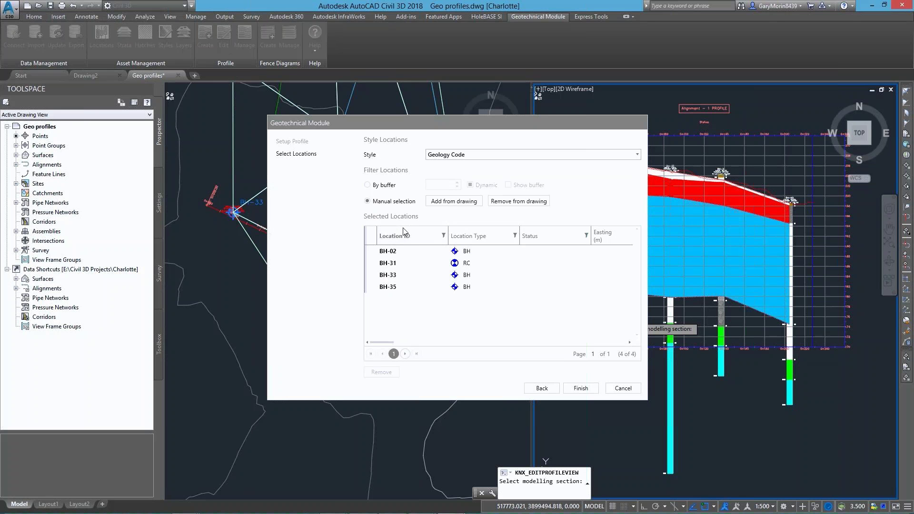
pyautogui.click(582, 389)
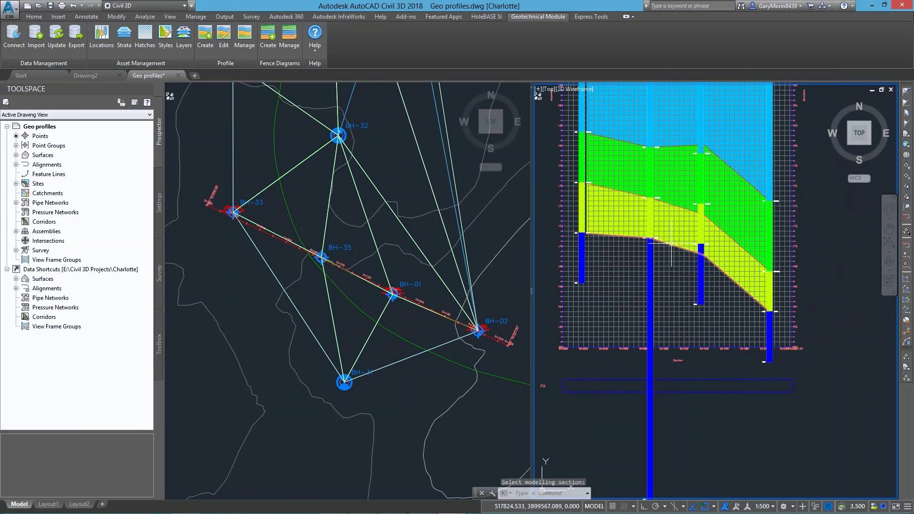
pyautogui.moveTo(695, 271); pyautogui.dragTo(699, 459, button='middle')
pyautogui.moveTo(705, 292); pyautogui.dragTo(696, 393, button='middle')
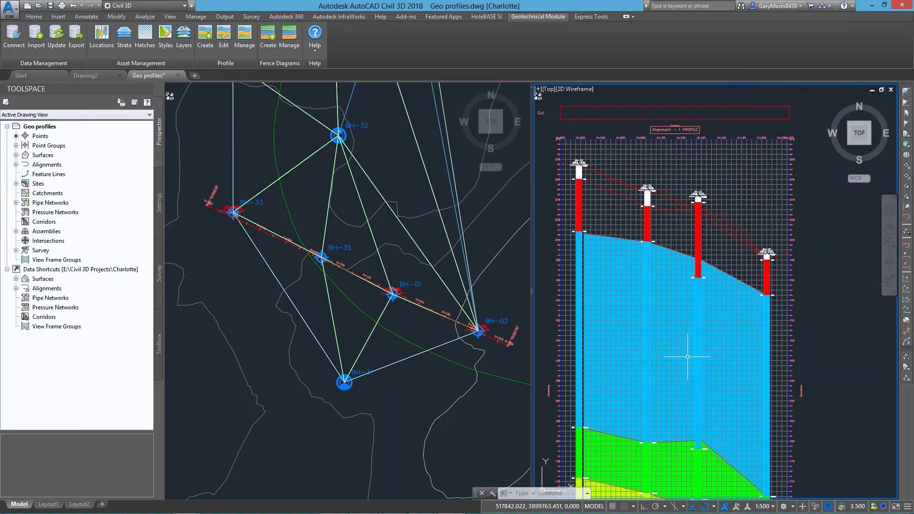
pyautogui.scroll(-3, 688, 356)
pyautogui.moveTo(687, 362); pyautogui.dragTo(699, 287, button='middle')
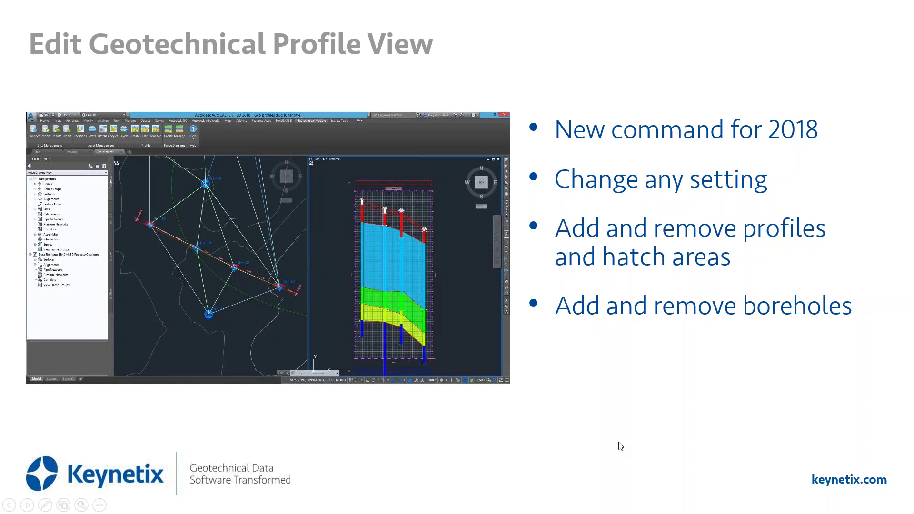
pyautogui.press('Right')
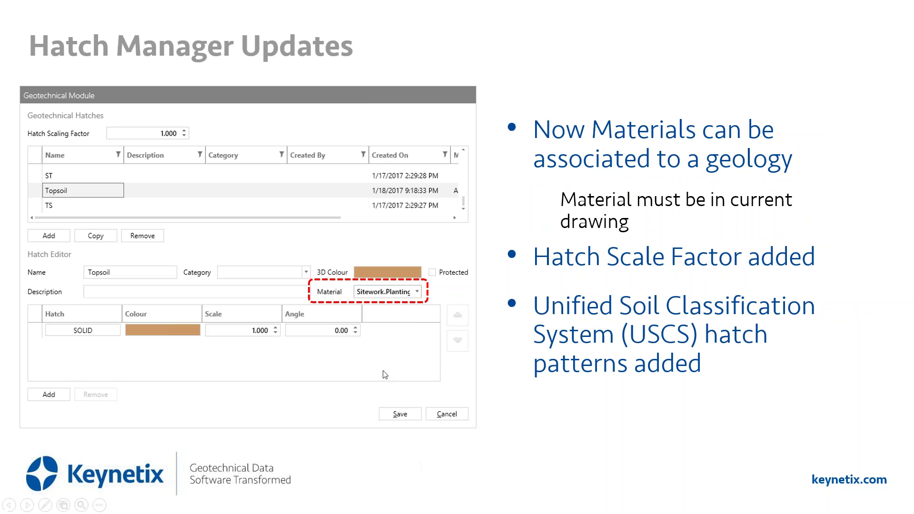
pyautogui.click(464, 480)
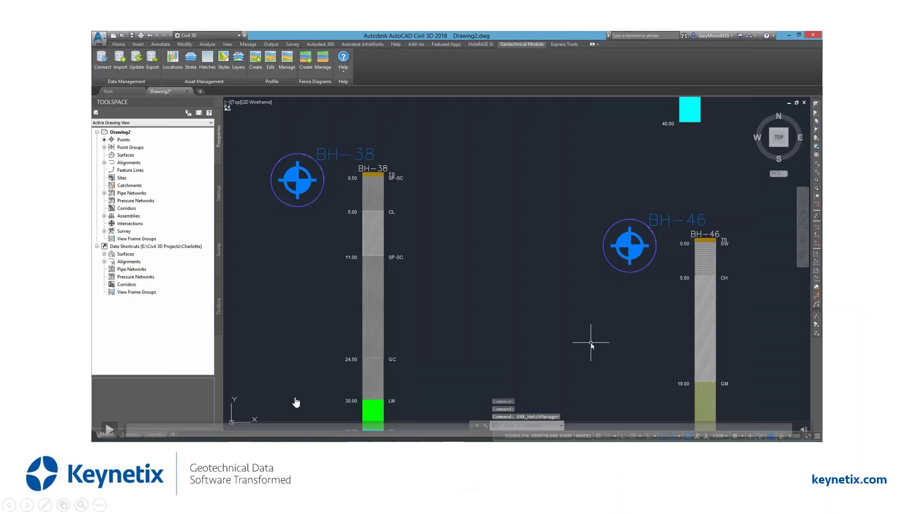
pyautogui.click(108, 429)
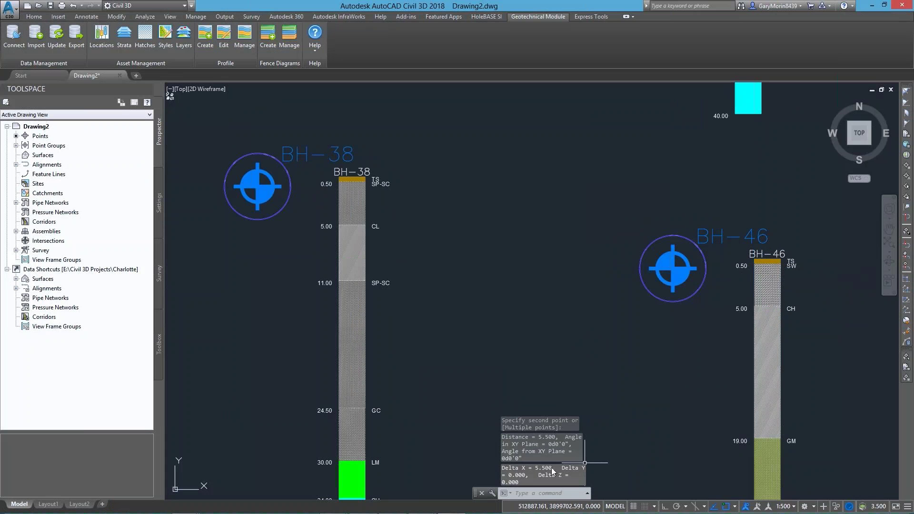
pyautogui.click(450, 313)
pyautogui.press('Escape')
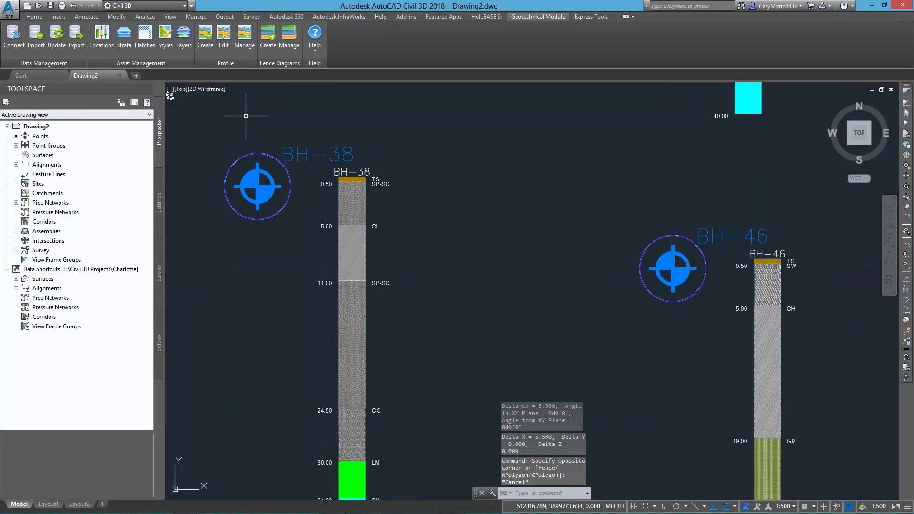
# Filter the geotechnical hatches by the name CH and view the CH hatch's definition.
pyautogui.click(148, 42)
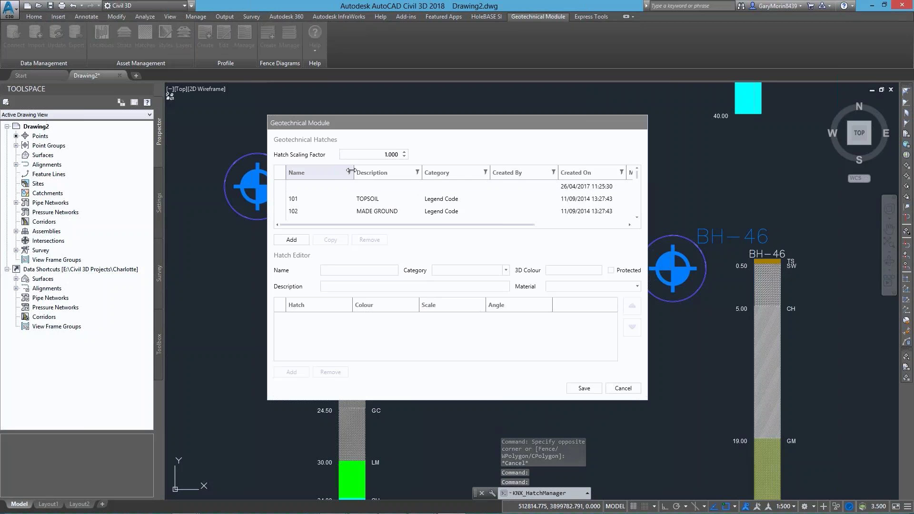
pyautogui.click(349, 173)
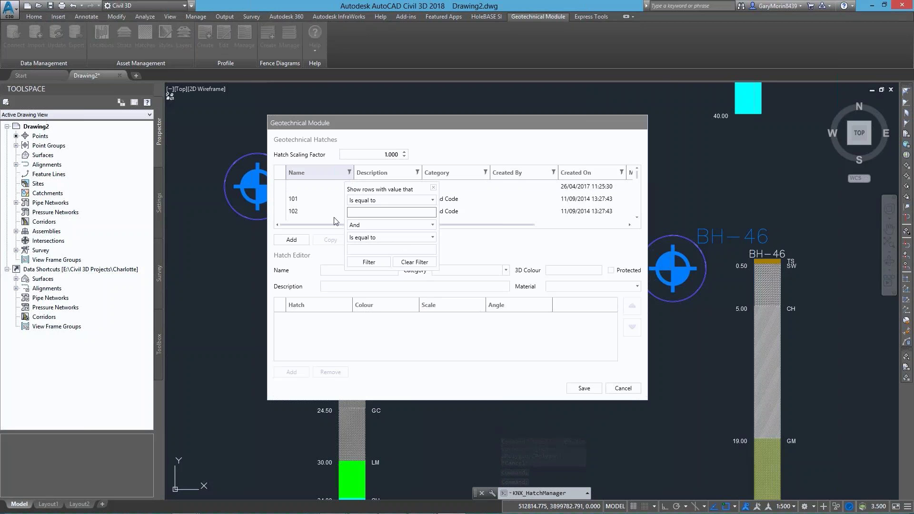
pyautogui.write('ch')
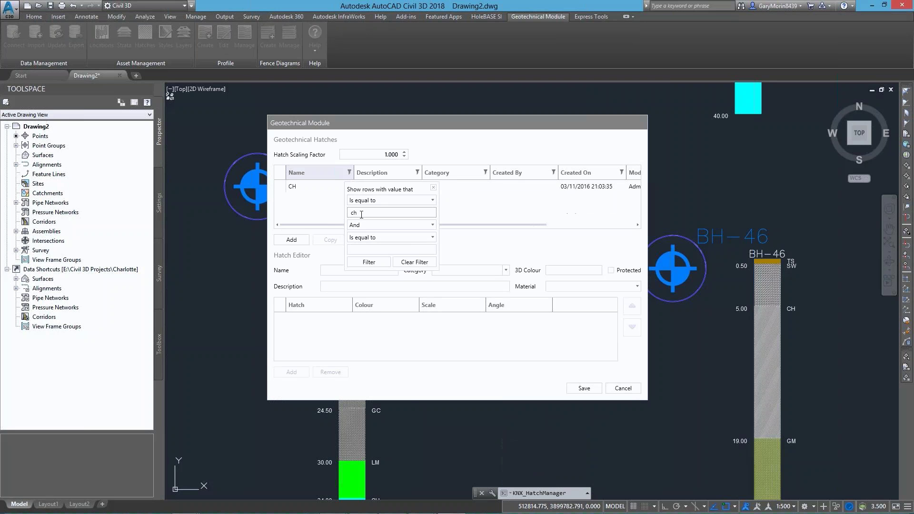
pyautogui.click(291, 186)
pyautogui.click(291, 186)
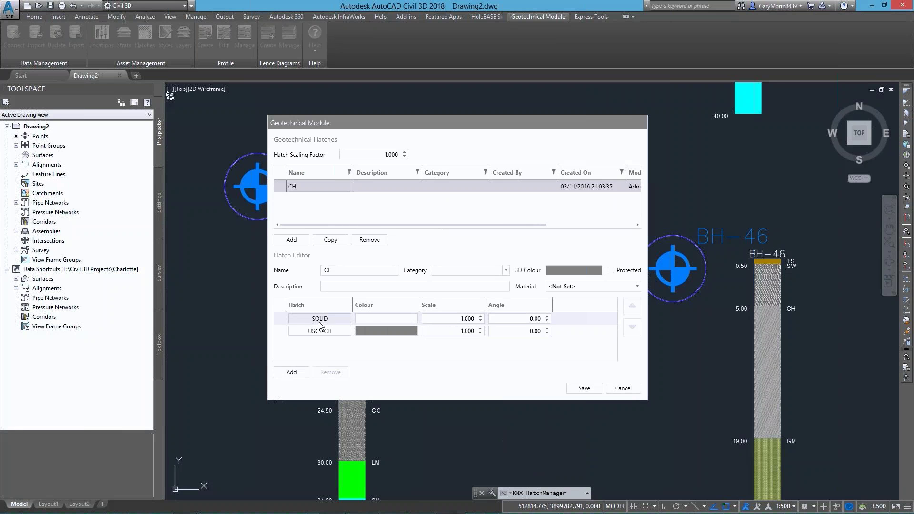
# Set the hatch scaling factor to 5.5 and save the hatch settings.
pyautogui.click(394, 154)
pyautogui.press('BackSpace')
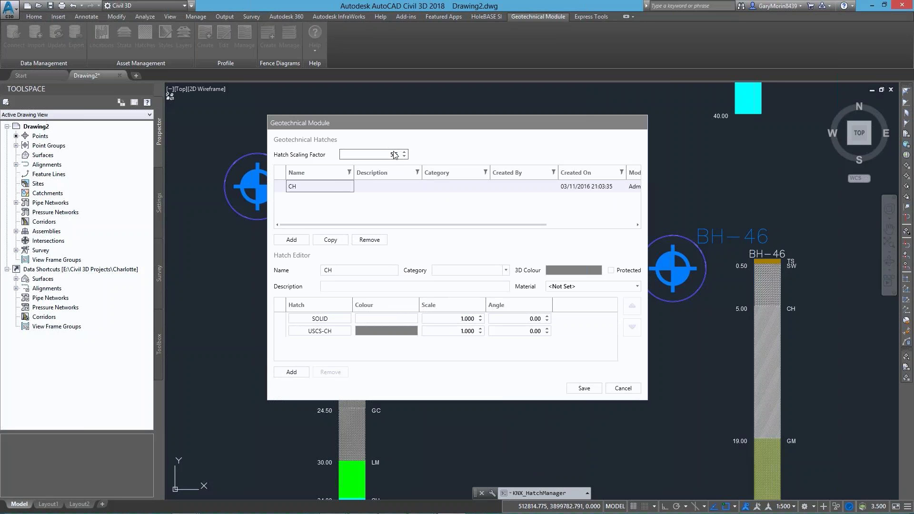
pyautogui.click(584, 388)
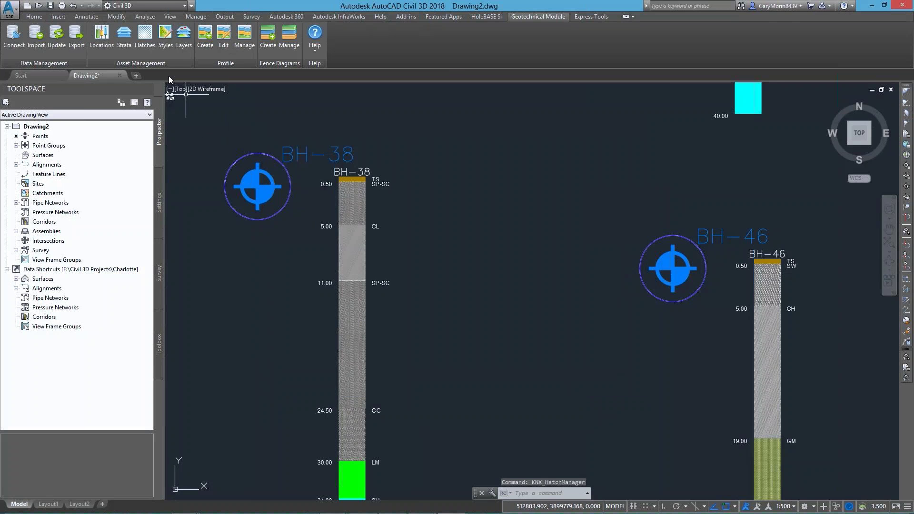
# Set the Legend Code style group as current and save the style settings.
pyautogui.click(170, 42)
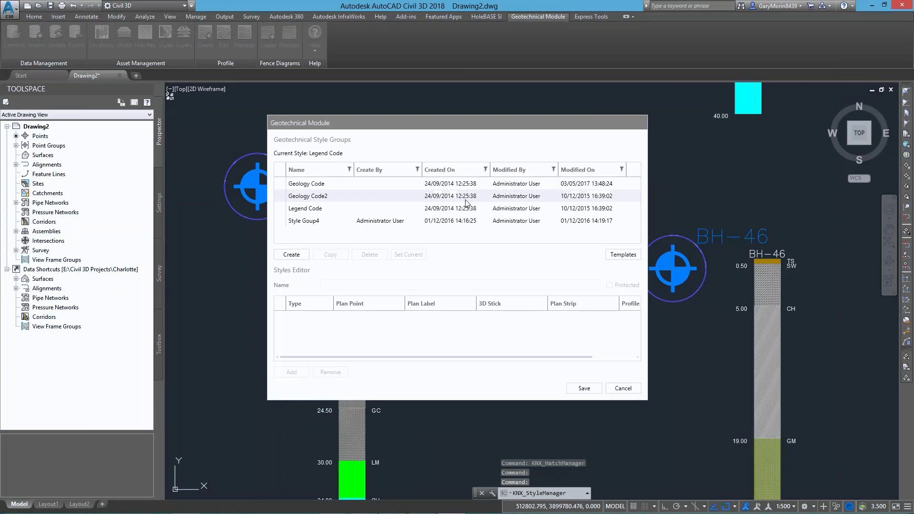
pyautogui.click(333, 208)
pyautogui.click(408, 254)
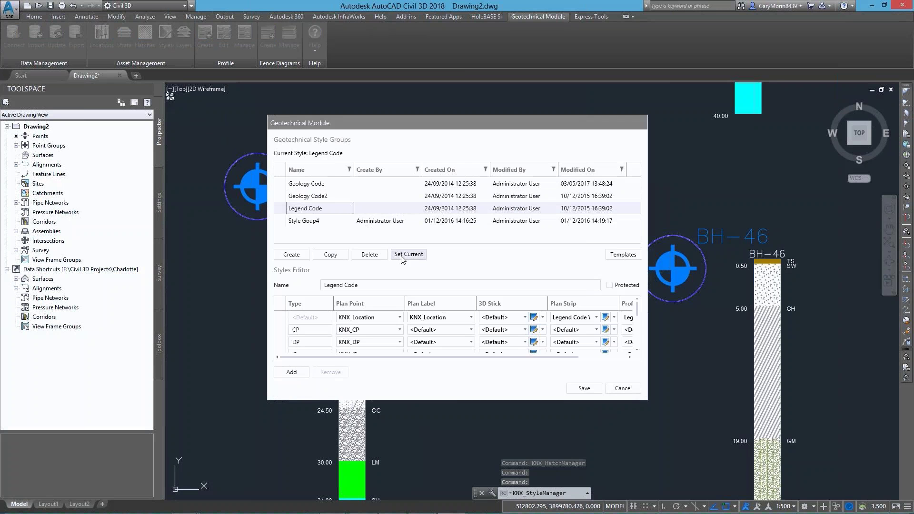
pyautogui.click(583, 388)
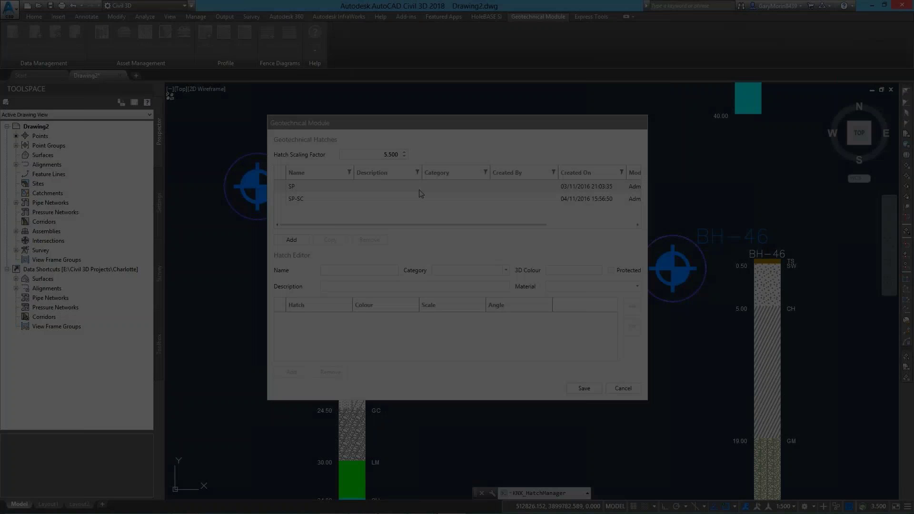
# Preview the USCS-SP-SC and USCS-SP custom patterns for the SP-SC hatch, and cancel the pattern selection.
pyautogui.click(421, 195)
pyautogui.click(319, 331)
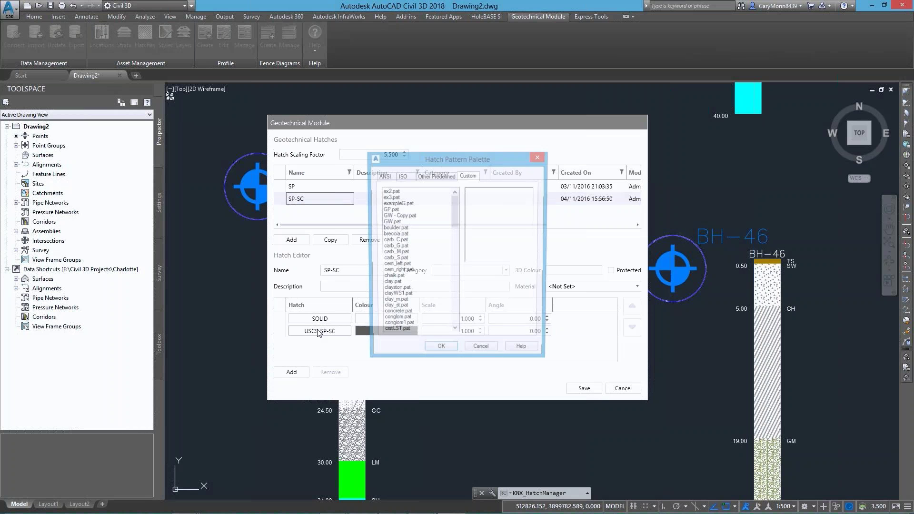
pyautogui.moveTo(455, 209); pyautogui.dragTo(456, 310)
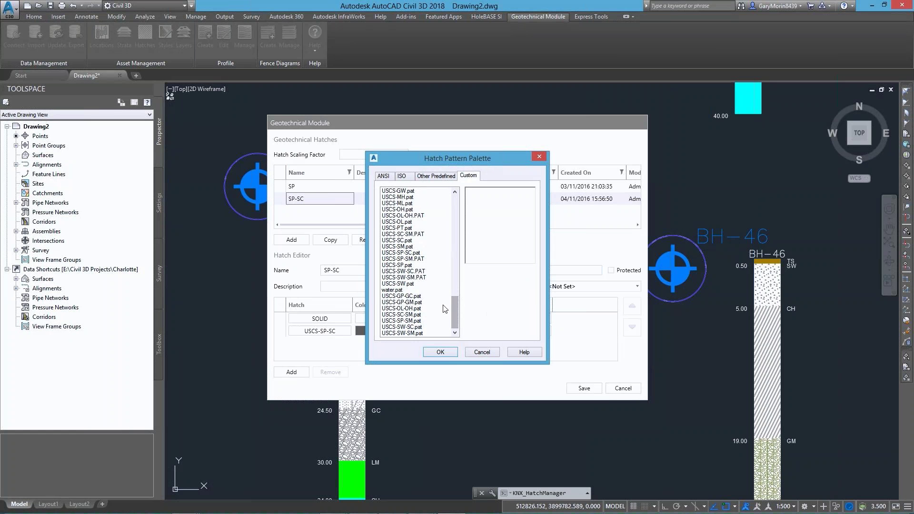
pyautogui.click(405, 253)
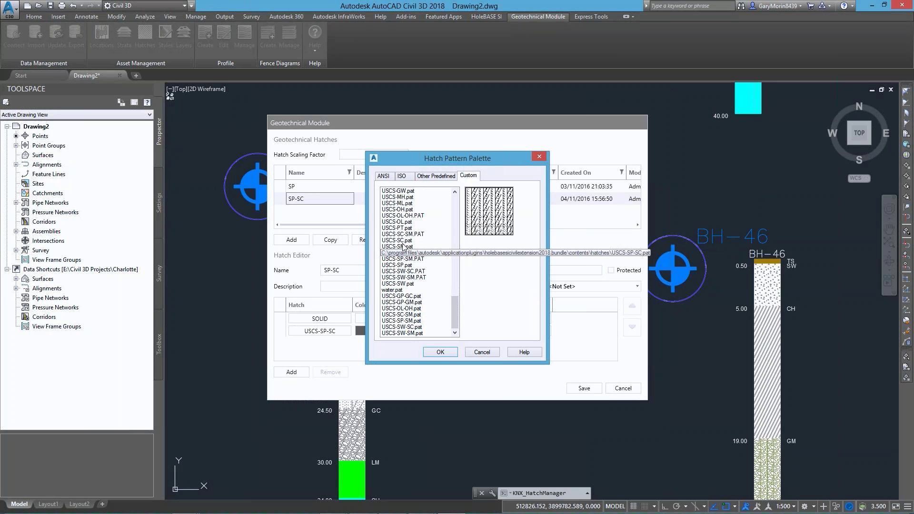
pyautogui.click(395, 265)
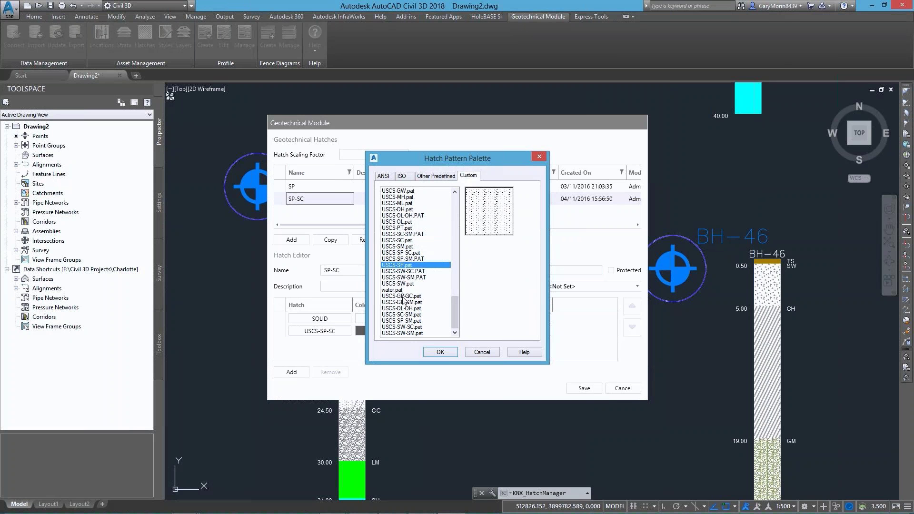
pyautogui.click(481, 352)
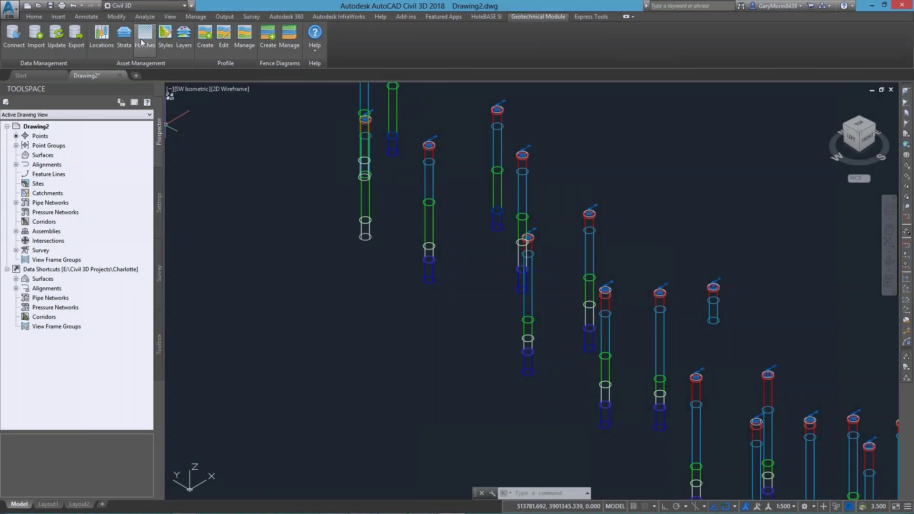
# Filter the geotechnical hatches for Sand and set the Sand hatch's material to Sand - Natural Medium.
pyautogui.click(144, 38)
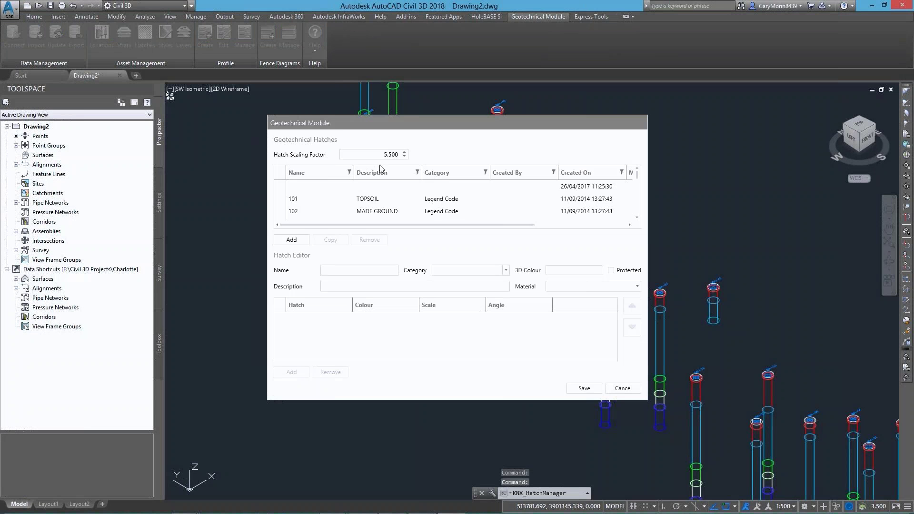
pyautogui.click(349, 172)
pyautogui.click(360, 212)
pyautogui.write('Sand')
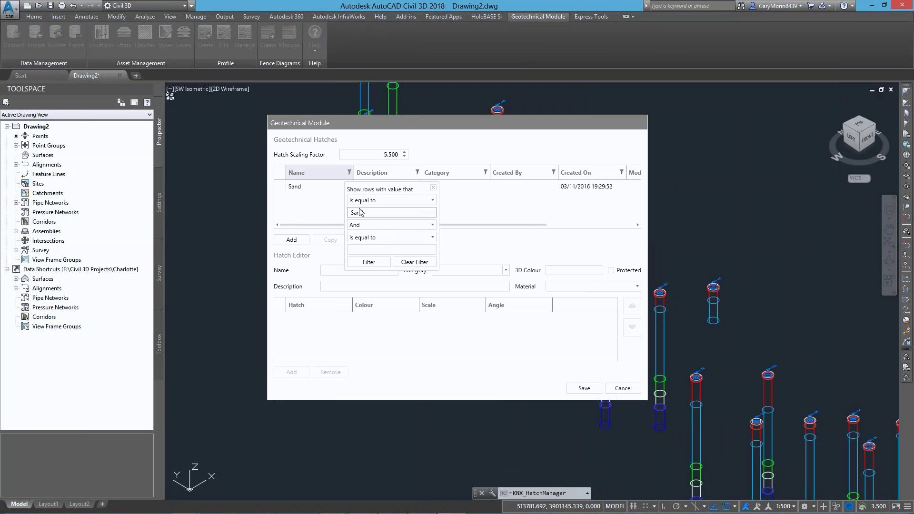
pyautogui.click(296, 188)
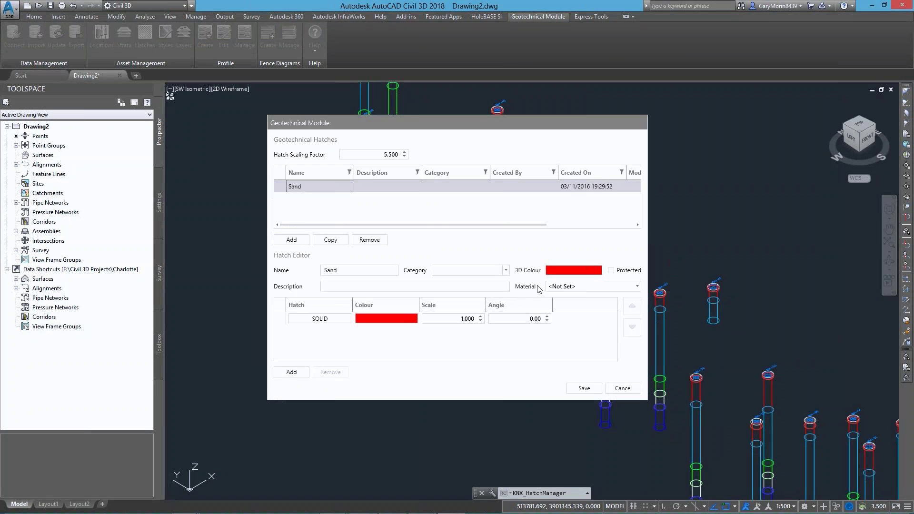
pyautogui.click(592, 286)
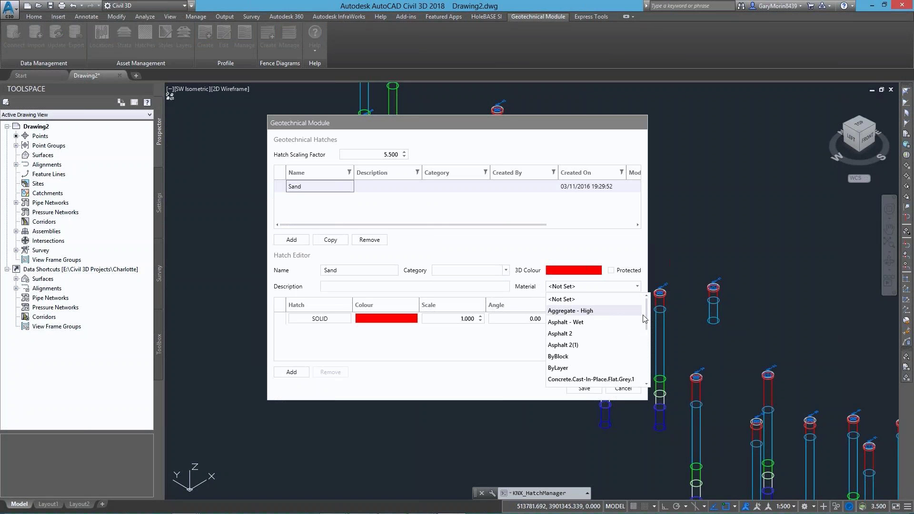
pyautogui.moveTo(647, 311); pyautogui.dragTo(647, 346)
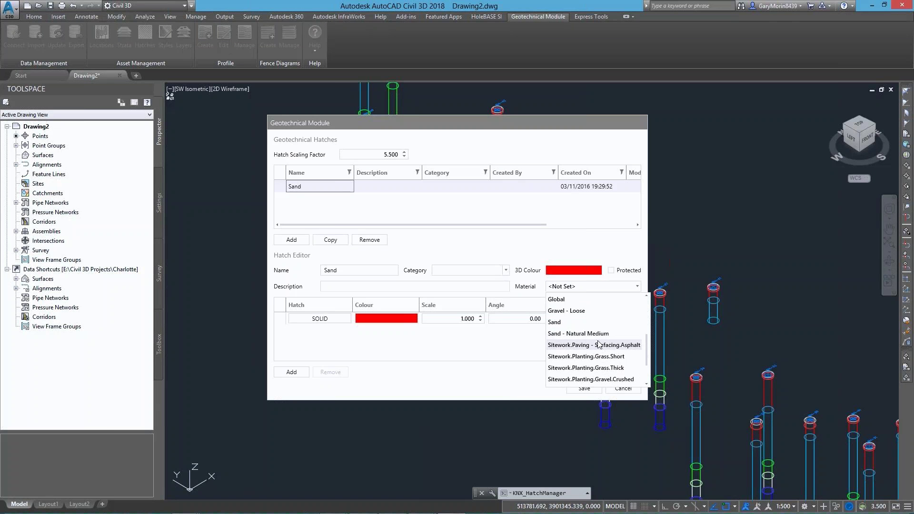
pyautogui.click(560, 334)
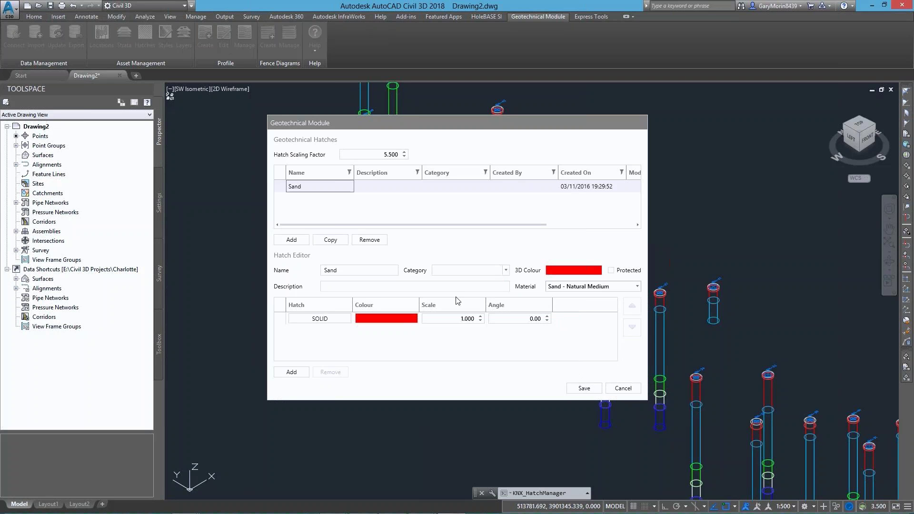
pyautogui.click(328, 190)
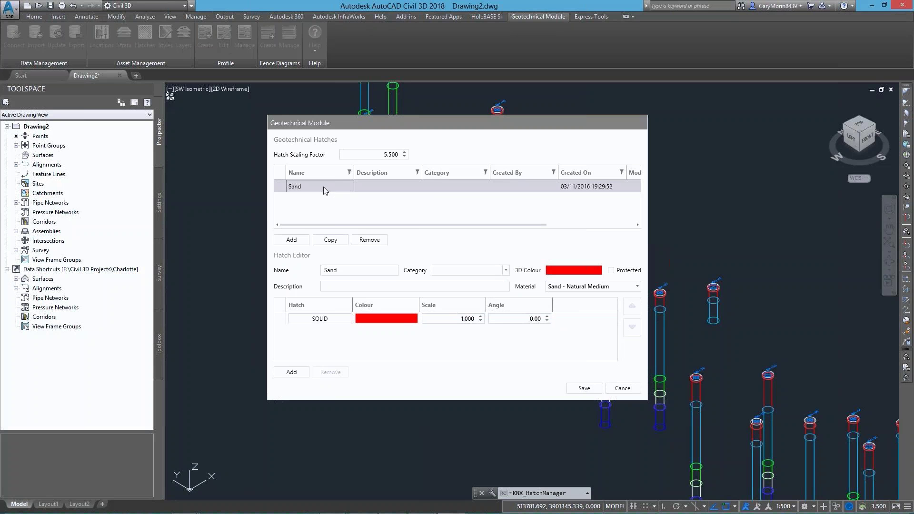
# Filter the hatches for clay, set the CLAY hatch's material to Travertine - Cream, and save the hatch changes.
pyautogui.click(349, 172)
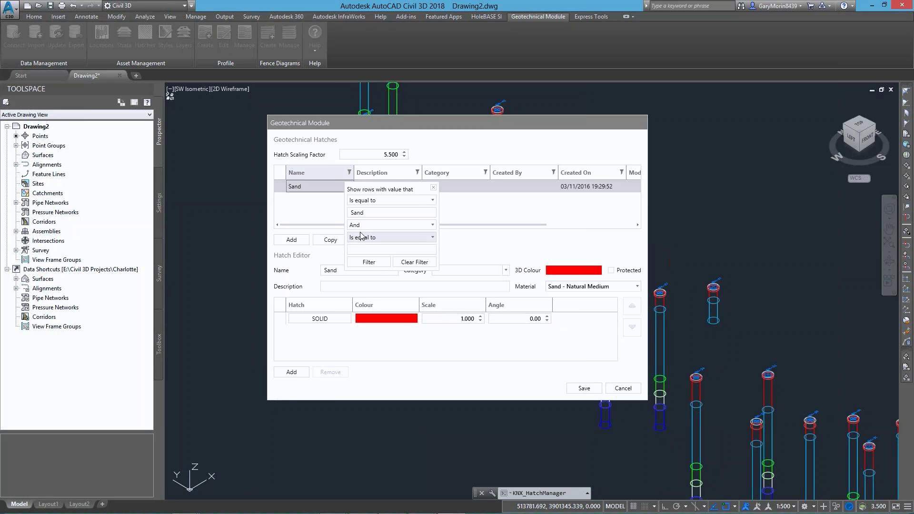
pyautogui.click(363, 213)
pyautogui.hotkey('ctrl', 'a')
pyautogui.write('clay')
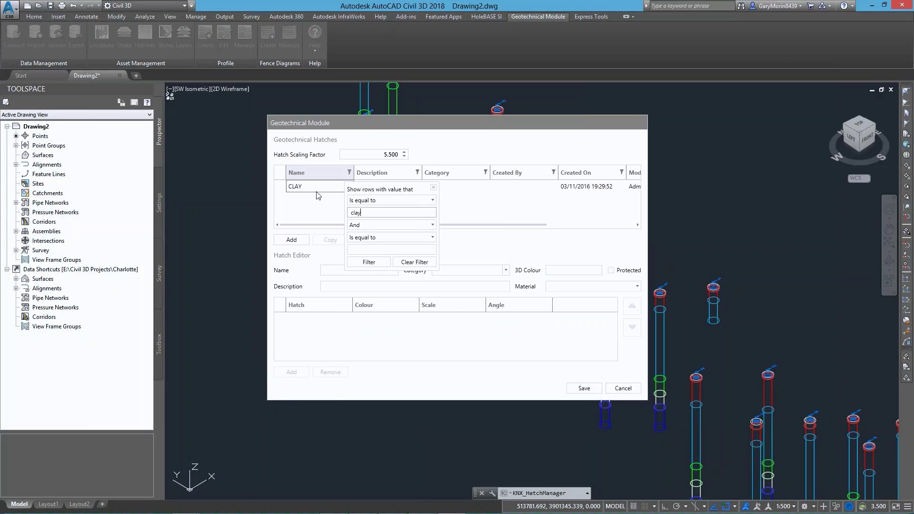
pyautogui.click(316, 187)
pyautogui.click(590, 286)
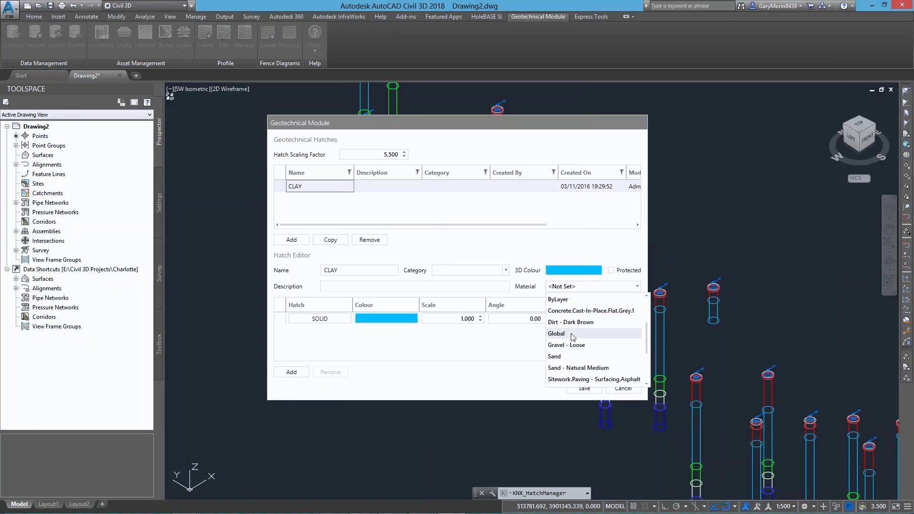
pyautogui.scroll(-5, 573, 338)
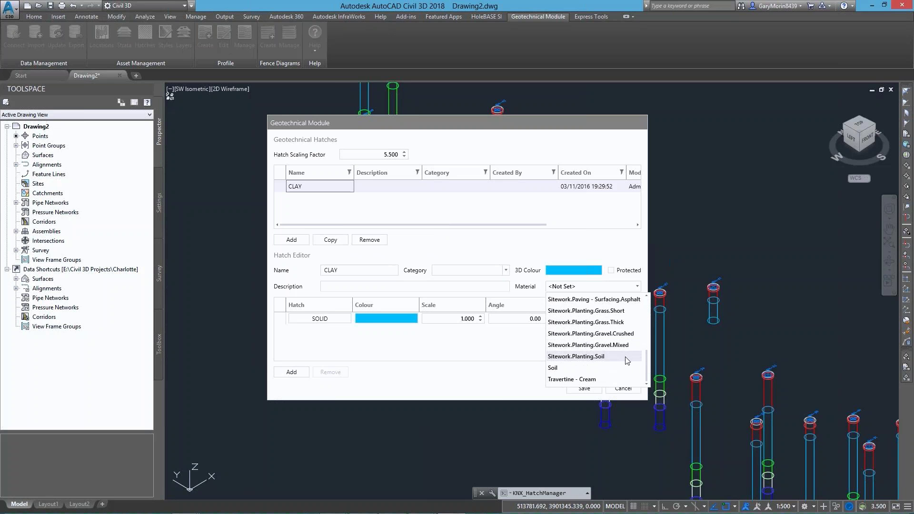
pyautogui.click(582, 380)
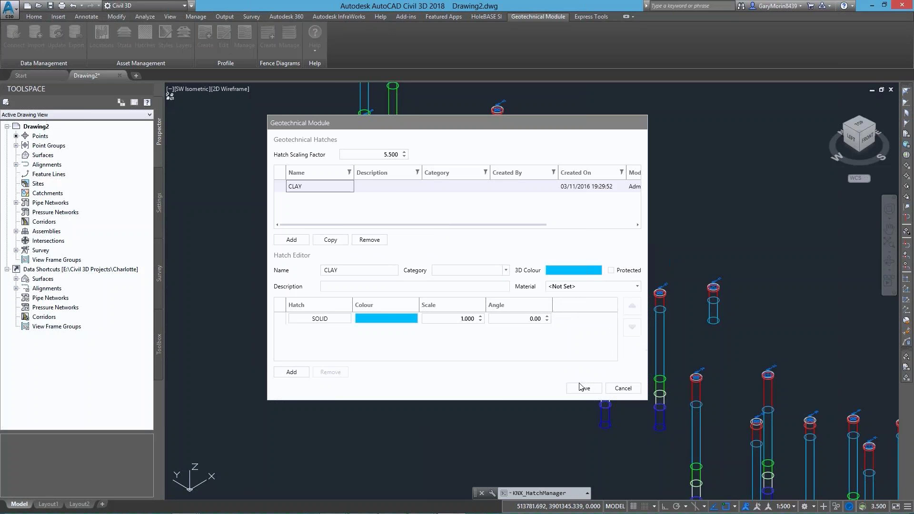
pyautogui.click(586, 388)
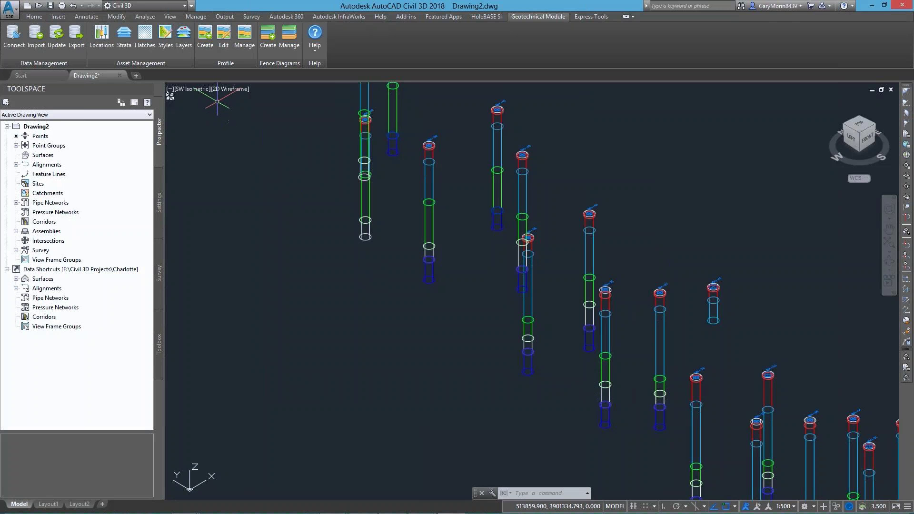
# Make the Topsoil, CLAY, GRAVEL and Sand strata visible in the Strata Manager and close it.
pyautogui.click(124, 35)
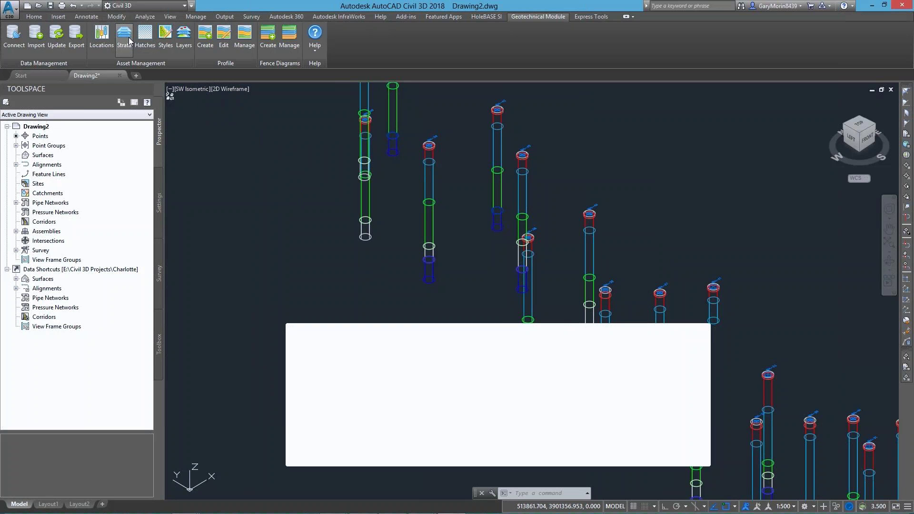
pyautogui.click(339, 359)
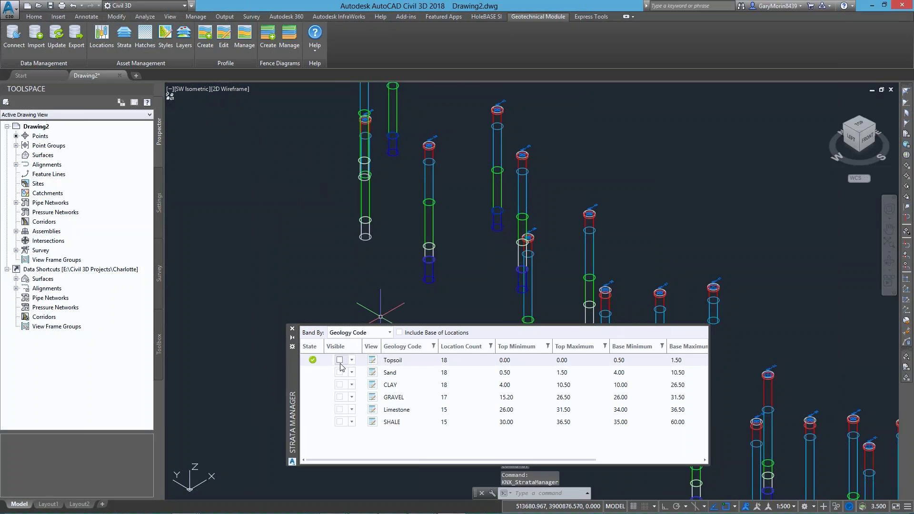
pyautogui.click(339, 384)
pyautogui.click(339, 396)
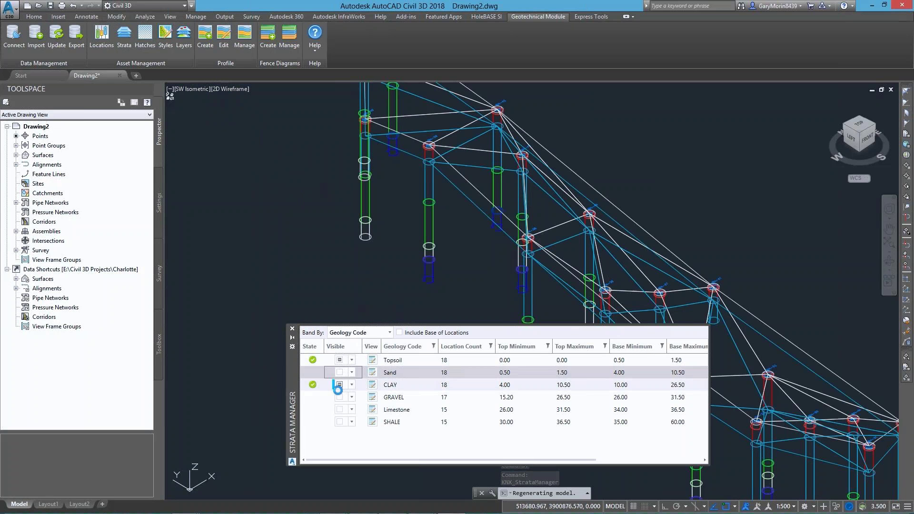
pyautogui.click(339, 372)
pyautogui.click(292, 329)
# Apply the Realistic visual style to the 3D view and inspect the materials on the boreholes and strata.
pyautogui.click(234, 89)
pyautogui.click(264, 146)
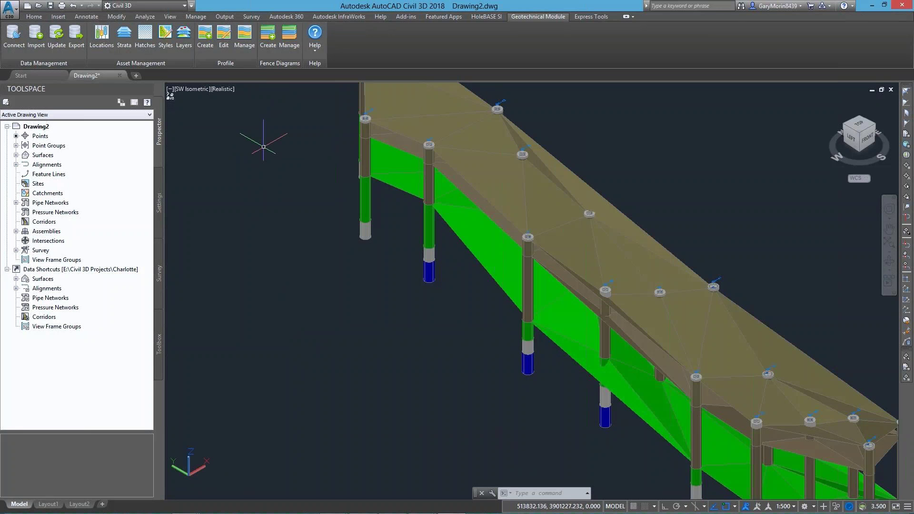
pyautogui.scroll(6, 608, 304)
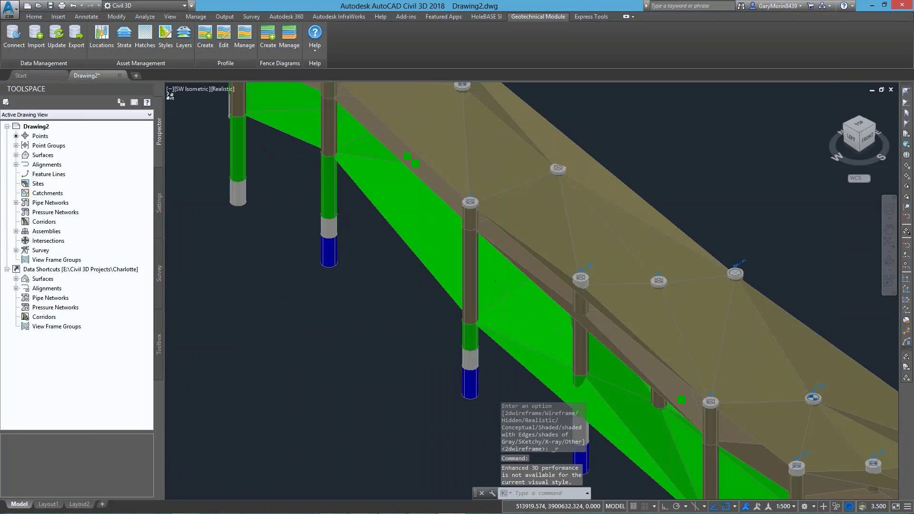
pyautogui.scroll(-4, 608, 304)
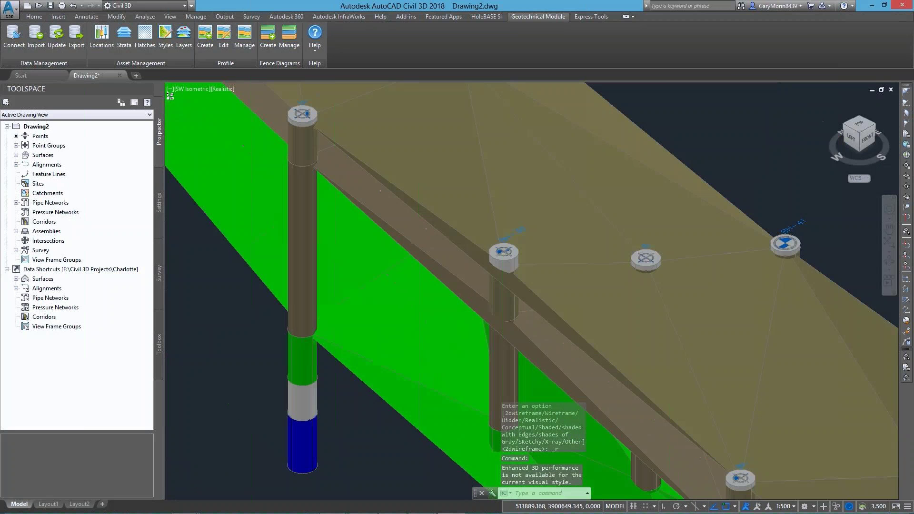
pyautogui.moveTo(607, 304); pyautogui.dragTo(633, 362, button='middle')
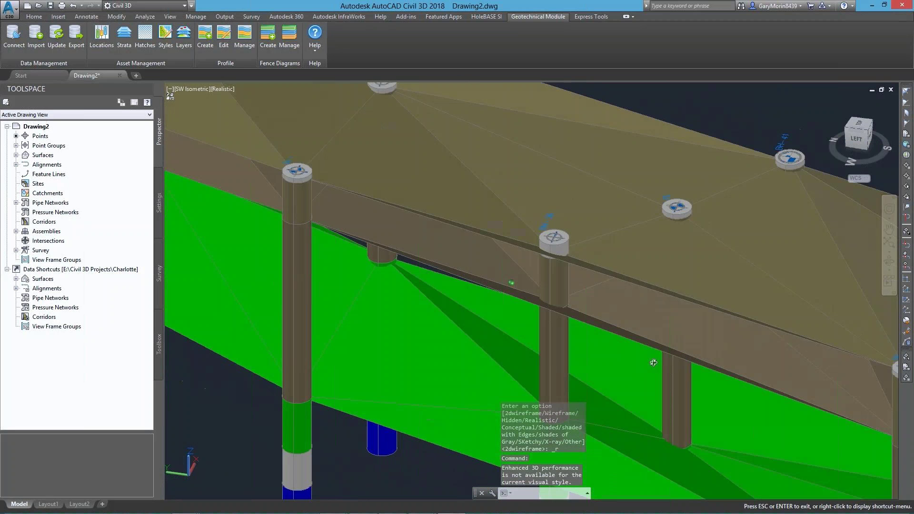
# Compare the boreholes and strata in the Shaded and 2D Wireframe visual styles, ending in the Realistic style.
pyautogui.click(224, 89)
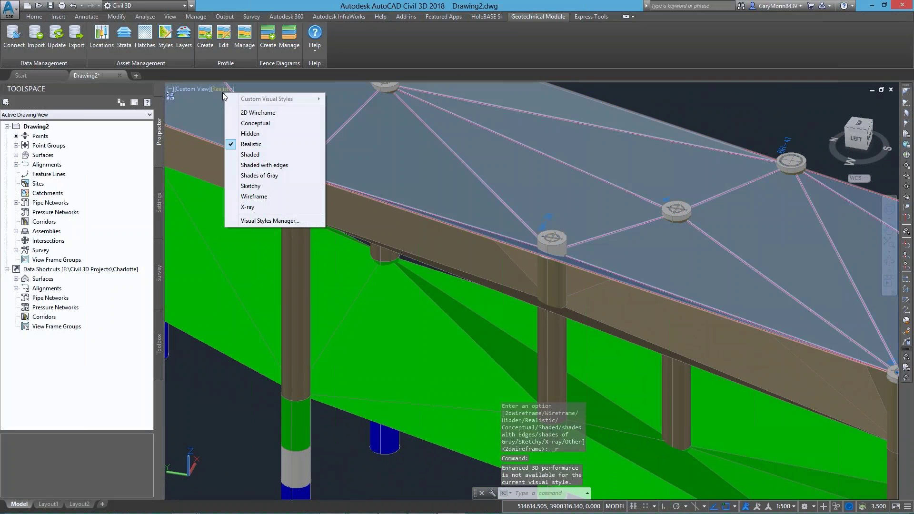
pyautogui.click(249, 154)
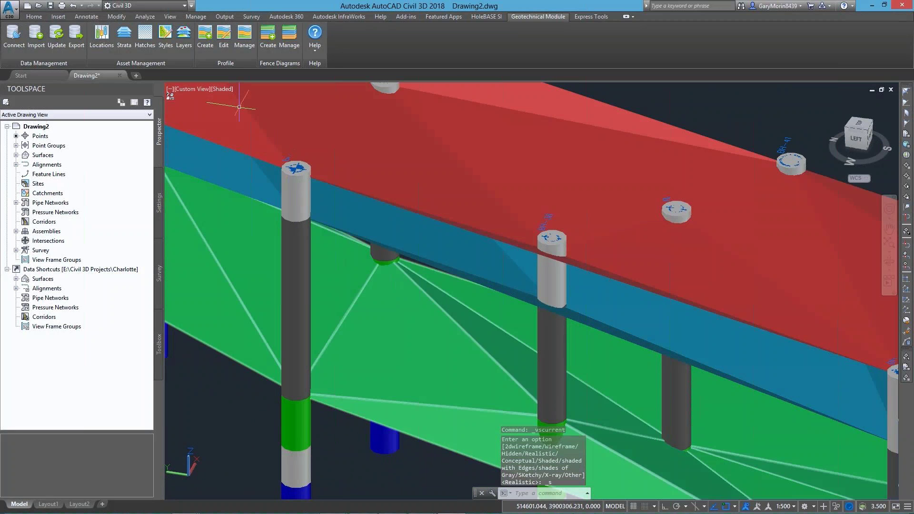
pyautogui.click(219, 90)
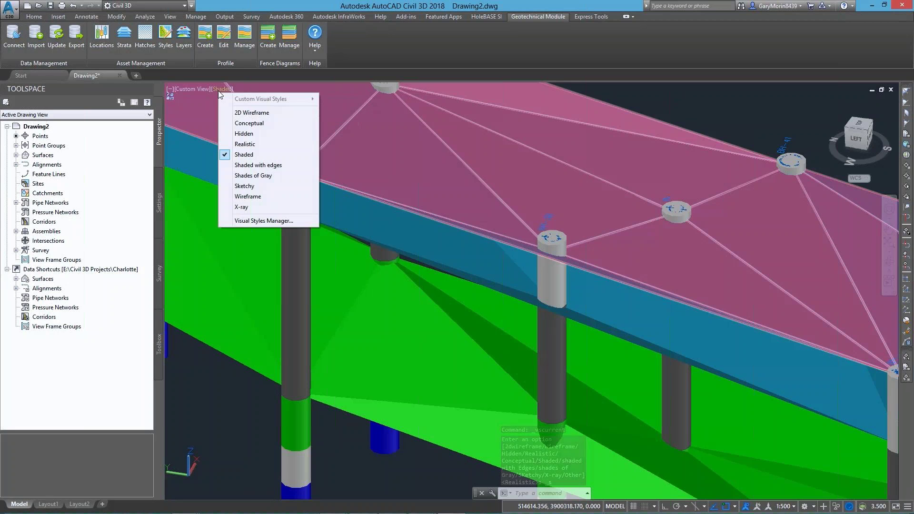
pyautogui.click(248, 112)
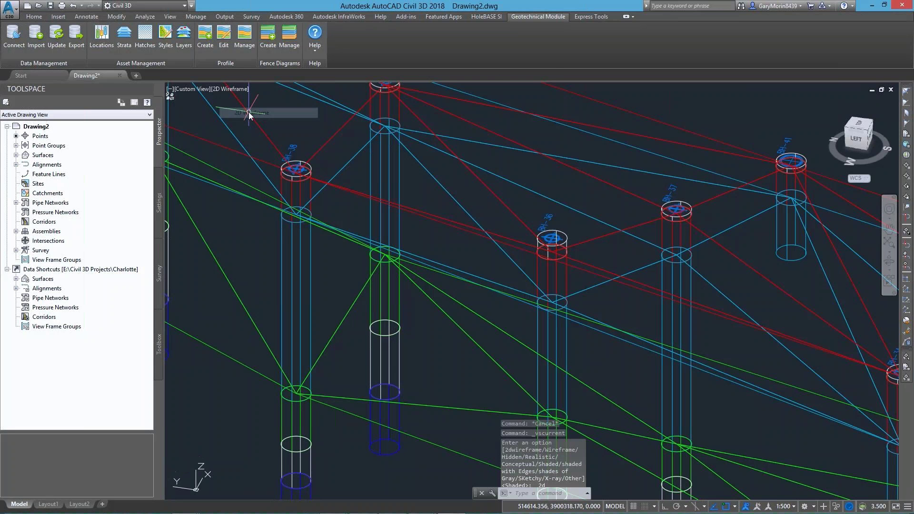
pyautogui.click(233, 89)
pyautogui.click(261, 143)
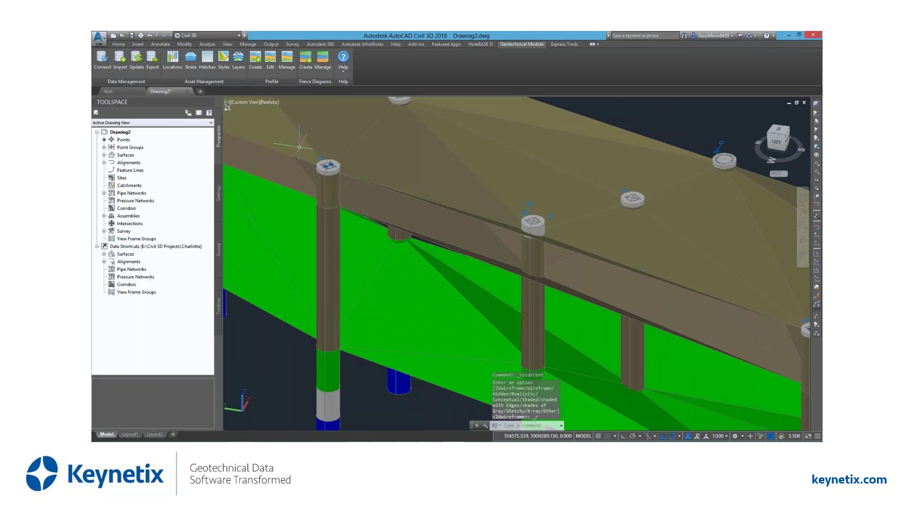
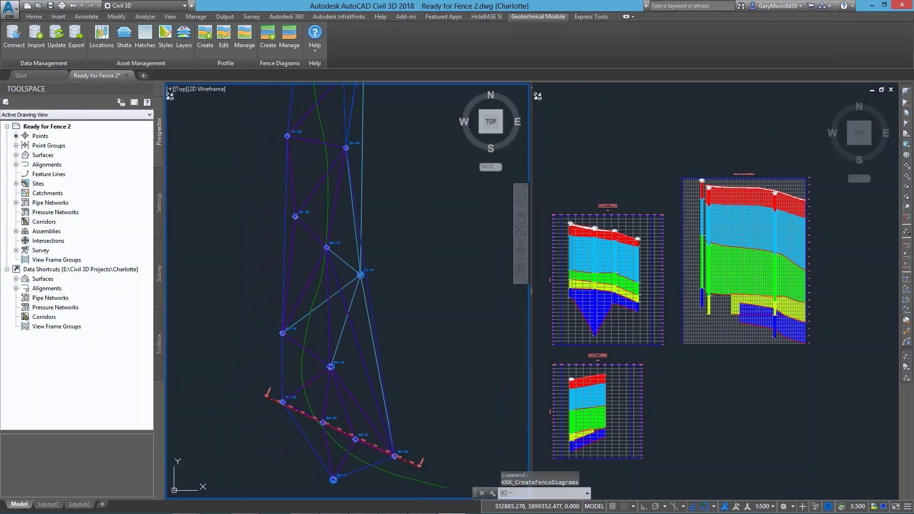
# Orbit the plan viewport into a 3D view of the boreholes and strata and apply the Shaded visual style.
pyautogui.keyDown('shift'); pyautogui.moveTo(344, 360); pyautogui.dragTo(510, 288, button='middle'); pyautogui.keyUp('shift')
pyautogui.scroll(2, 334, 288)
pyautogui.click(233, 90)
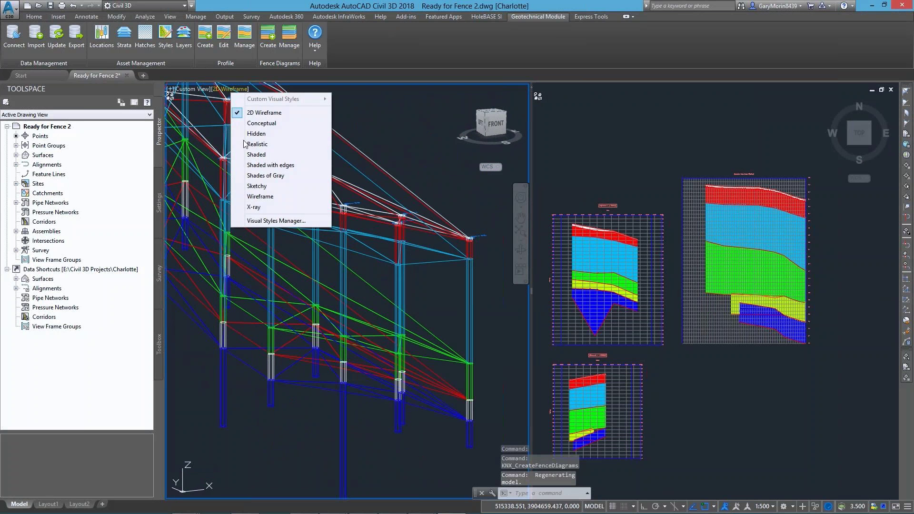
pyautogui.click(255, 154)
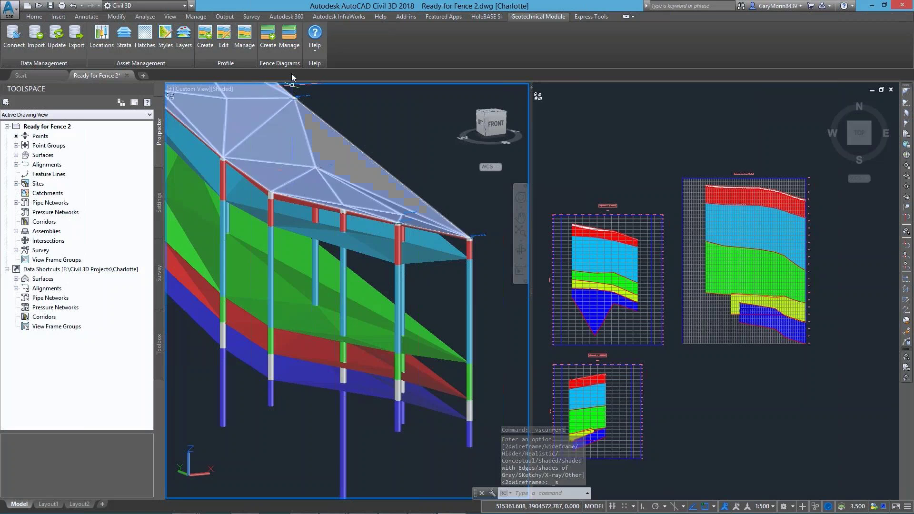
# Create 3D fence diagrams with 0.0 thickness from the two smaller section profile views.
pyautogui.click(264, 36)
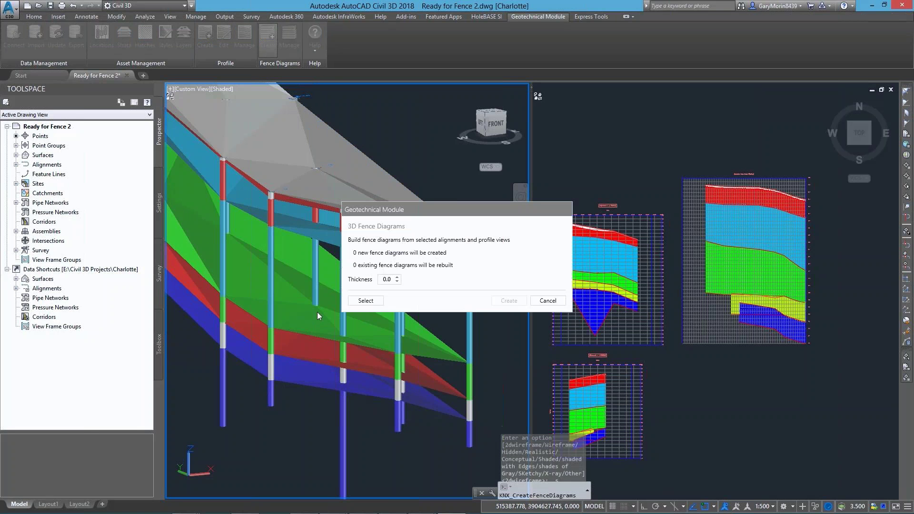
pyautogui.click(361, 301)
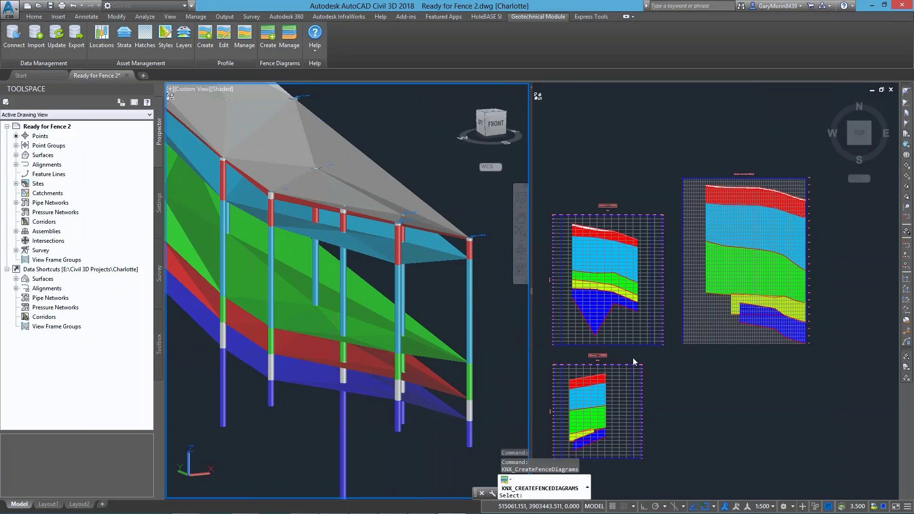
pyautogui.click(661, 359)
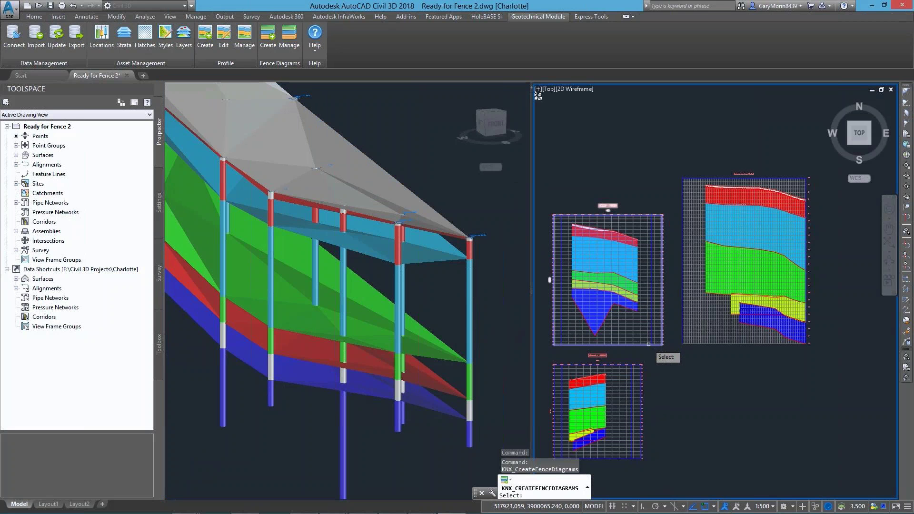
pyautogui.click(648, 343)
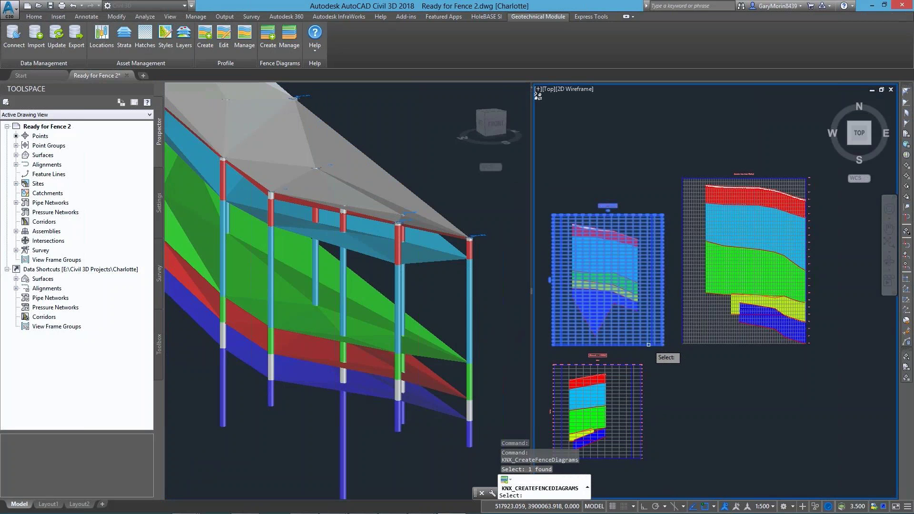
pyautogui.click(639, 376)
pyautogui.press('Return')
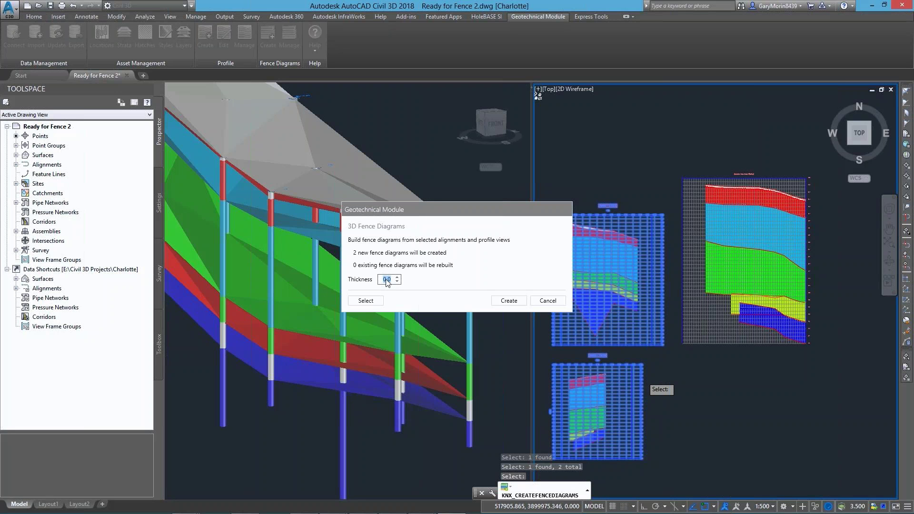
pyautogui.click(512, 301)
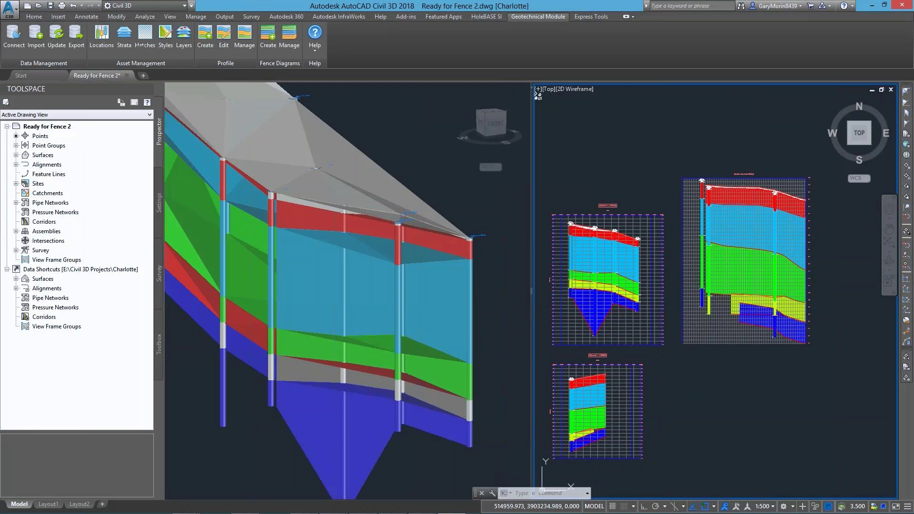
# Hide the Topsoil, Sand, CLAY, GRAVEL, Limestone and SHALE strata in the Strata Manager and close it.
pyautogui.click(311, 321)
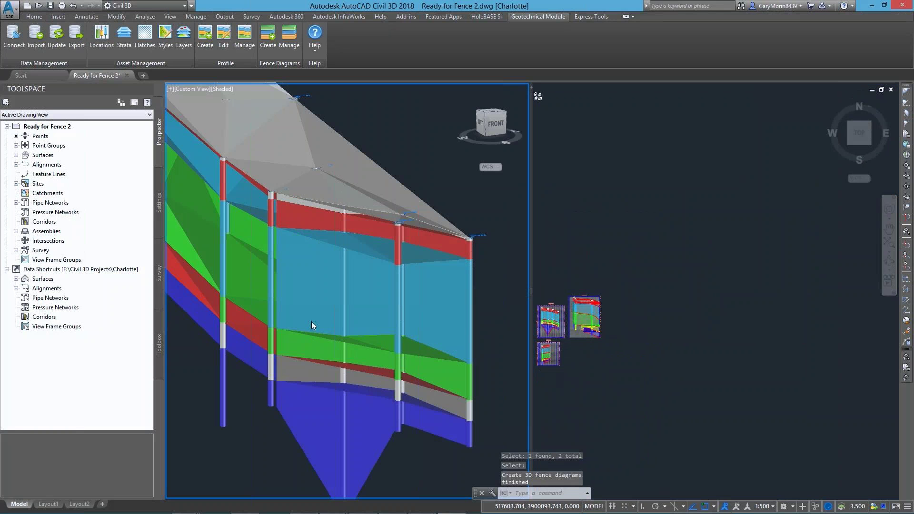
pyautogui.moveTo(335, 312); pyautogui.dragTo(377, 338, button='middle')
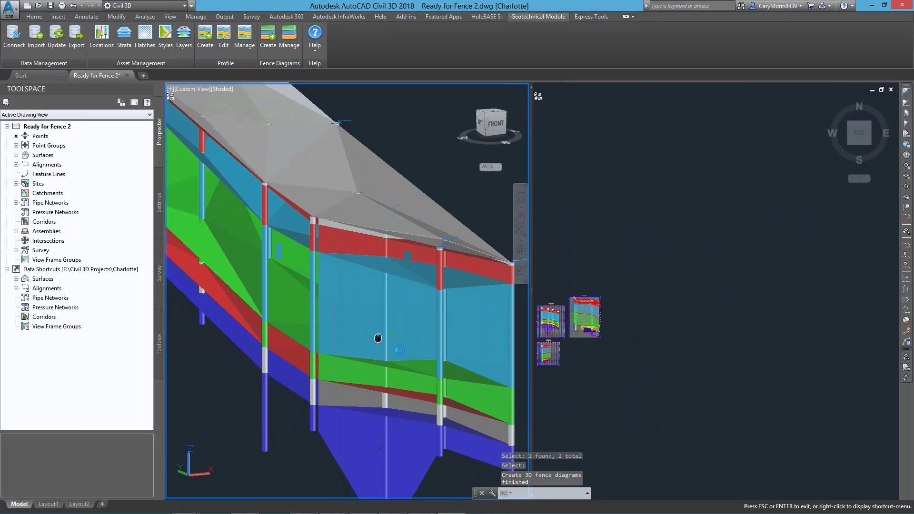
pyautogui.scroll(-3, 378, 337)
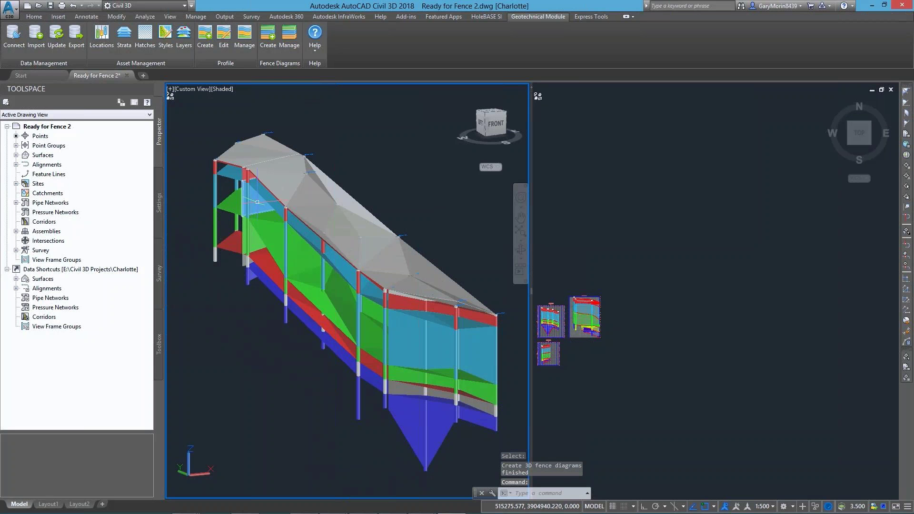
pyautogui.click(342, 335)
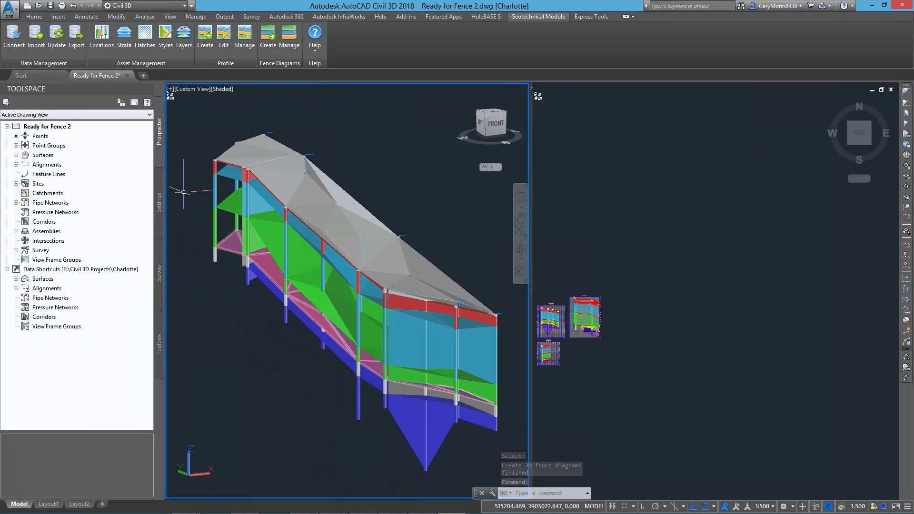
pyautogui.press('Escape')
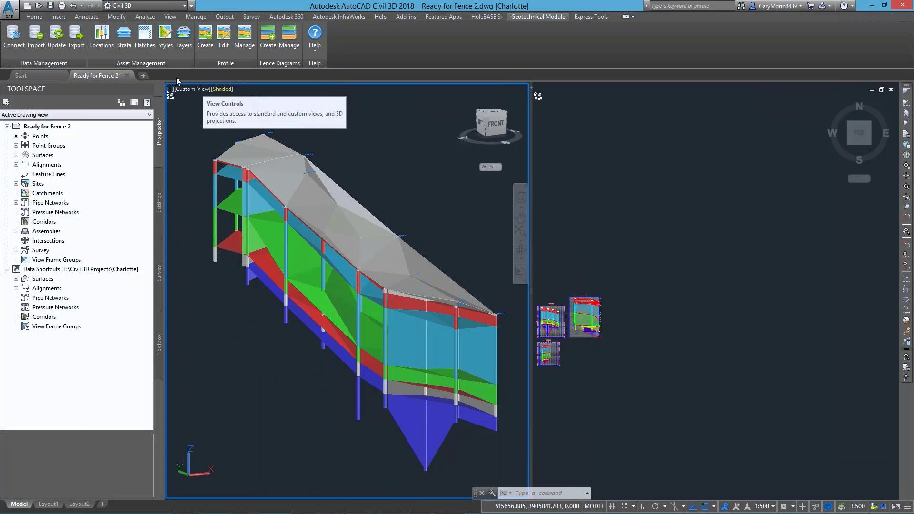
pyautogui.click(127, 43)
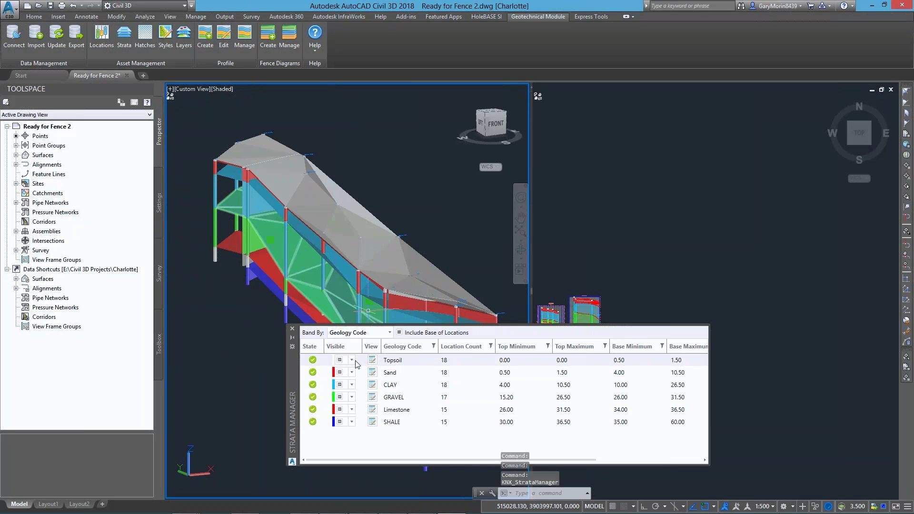
pyautogui.click(339, 359)
pyautogui.click(340, 372)
pyautogui.click(340, 385)
pyautogui.click(339, 397)
pyautogui.click(339, 409)
pyautogui.click(340, 421)
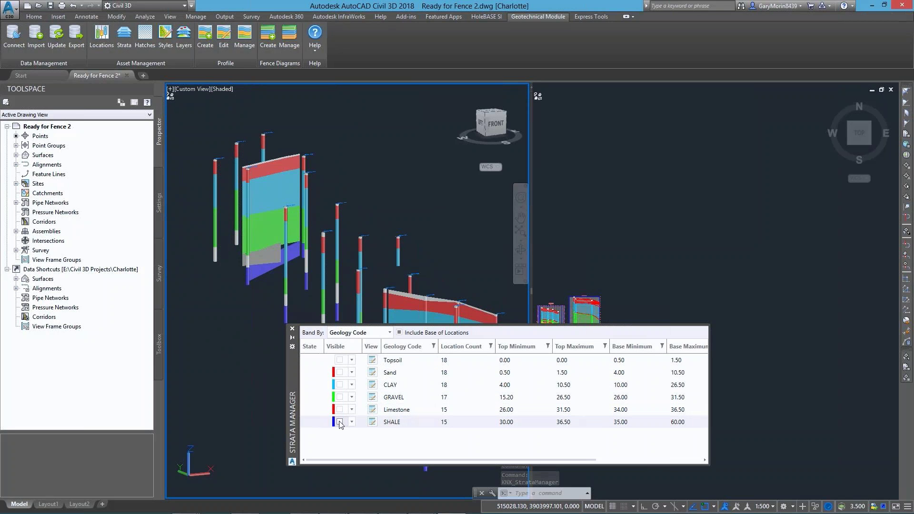
pyautogui.click(292, 329)
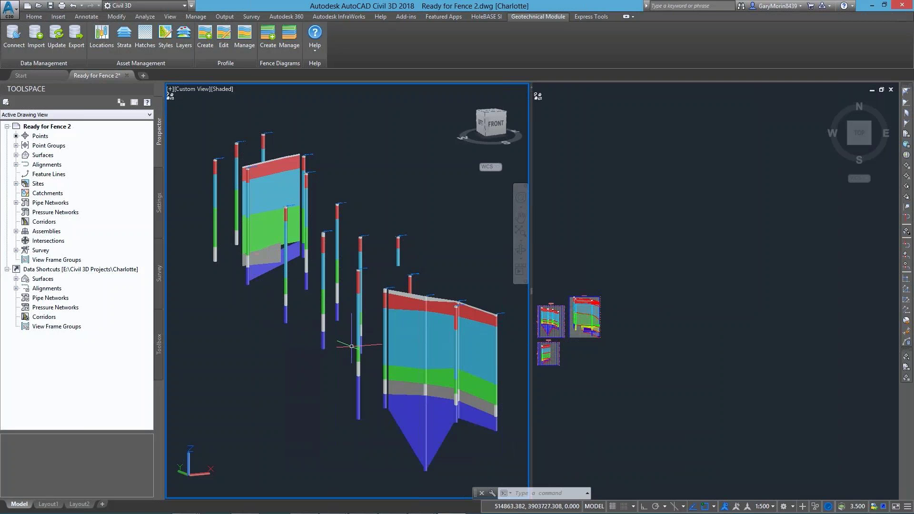
# Switch the shaded 3D viewport to the Top view, framed on the road alignment and boreholes.
pyautogui.keyDown('shift'); pyautogui.moveTo(364, 367); pyautogui.dragTo(371, 388, button='middle'); pyautogui.keyUp('shift')
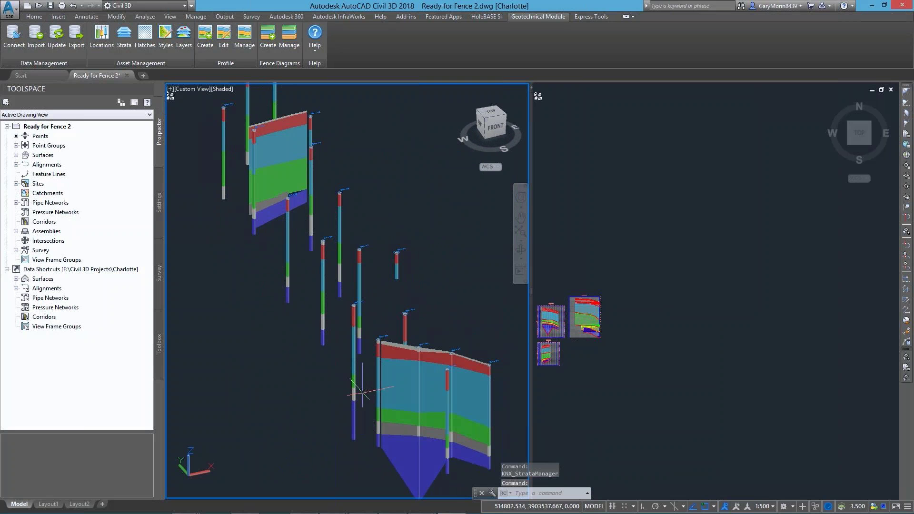
pyautogui.click(193, 89)
pyautogui.click(223, 114)
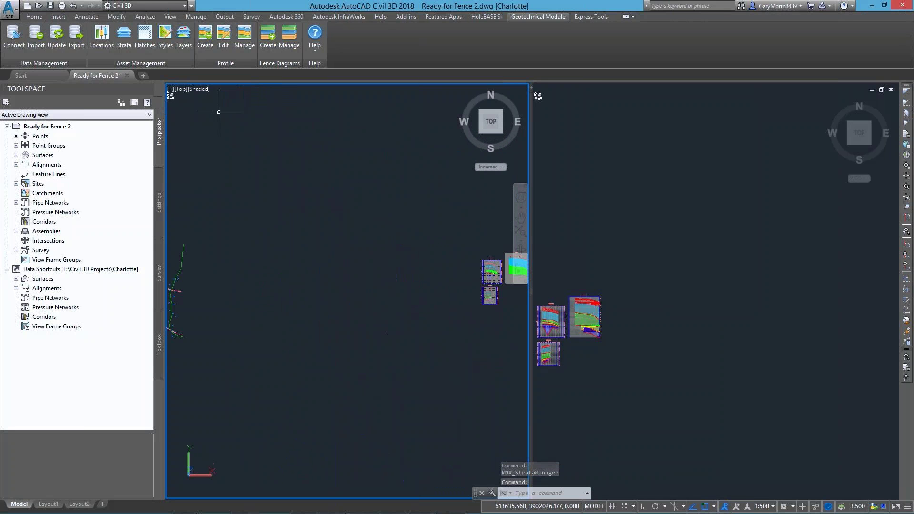
pyautogui.moveTo(234, 249); pyautogui.dragTo(367, 316, button='middle')
pyautogui.scroll(5, 297, 309)
pyautogui.scroll(1, 297, 309)
# Set up a geotechnical profile view for the West Trade Street alignment picked from the drawing, using the Major Grids style.
pyautogui.click(558, 372)
pyautogui.moveTo(558, 374); pyautogui.dragTo(723, 328, button='middle')
pyautogui.scroll(2, 629, 354)
pyautogui.scroll(2, 677, 318)
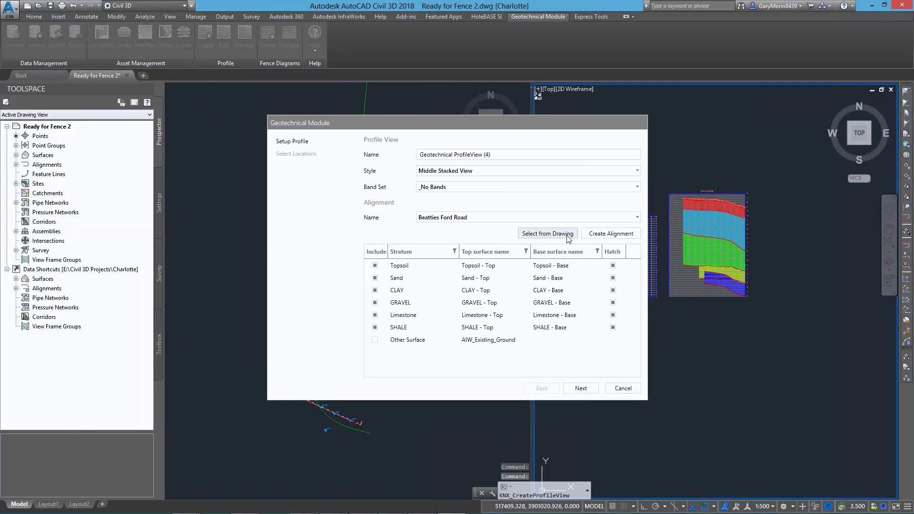
pyautogui.click(547, 233)
pyautogui.click(321, 323)
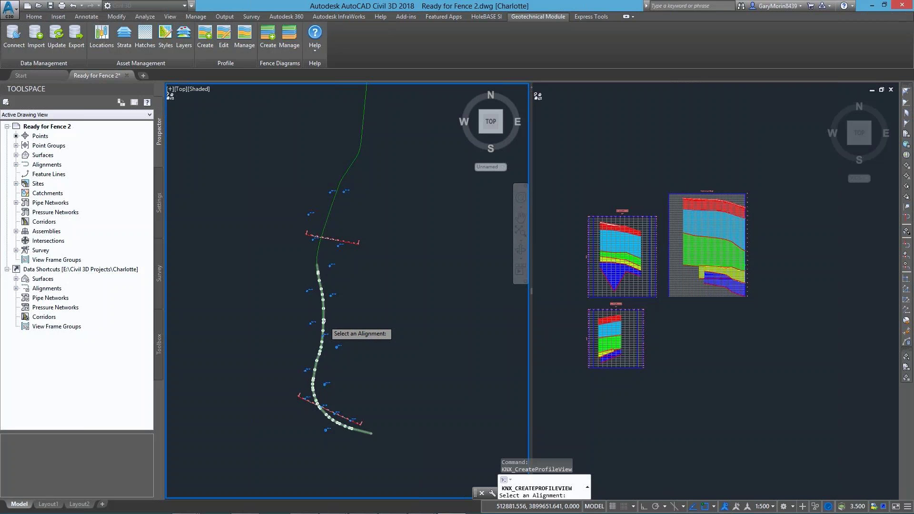
pyautogui.click(322, 320)
pyautogui.click(435, 171)
pyautogui.click(433, 219)
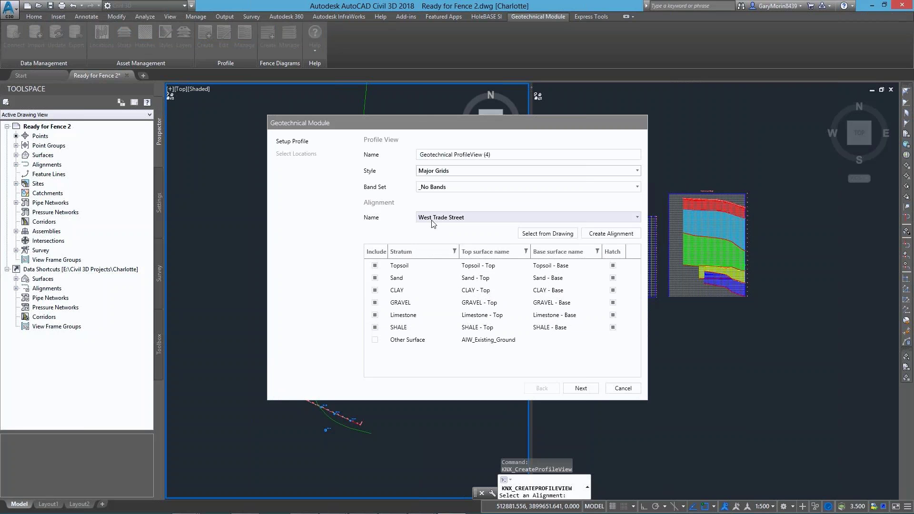
# Finish the profile view with boreholes filtered by the 20.00 dynamic buffer and insert it above the existing profile views.
pyautogui.click(579, 389)
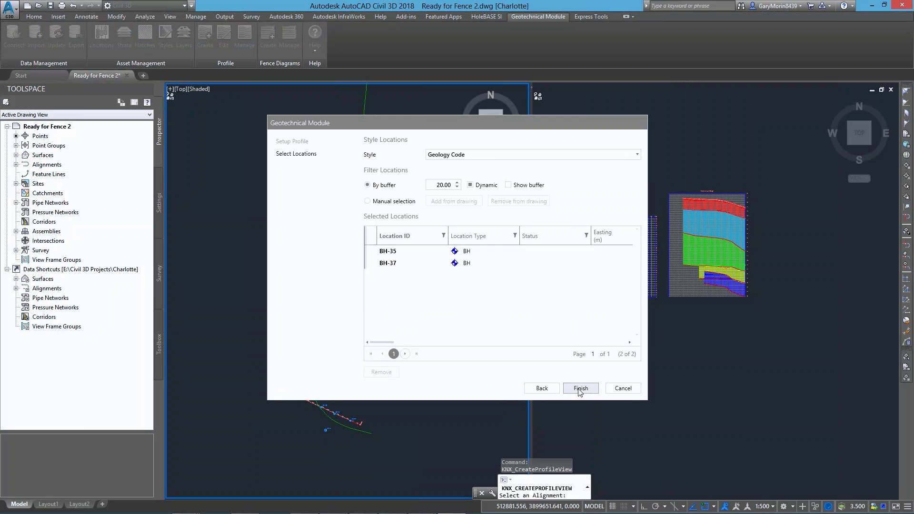
pyautogui.click(580, 388)
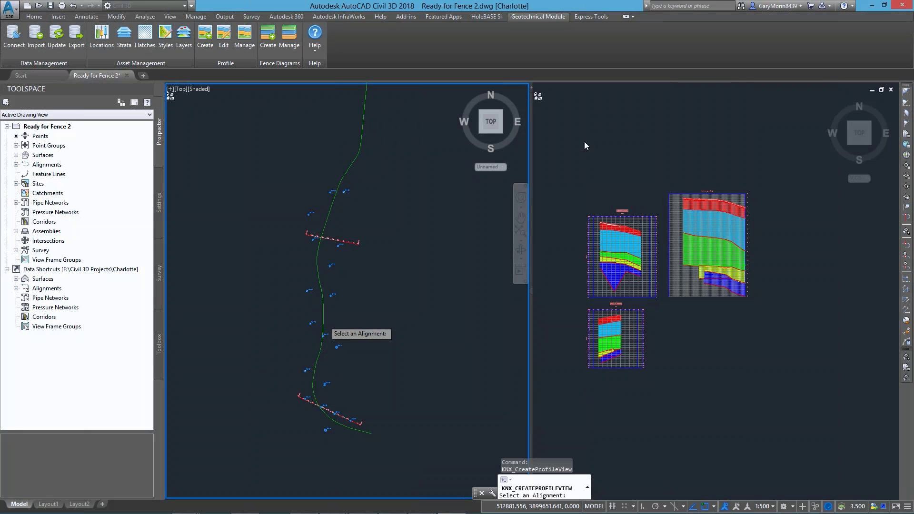
pyautogui.click(583, 155)
pyautogui.click(587, 166)
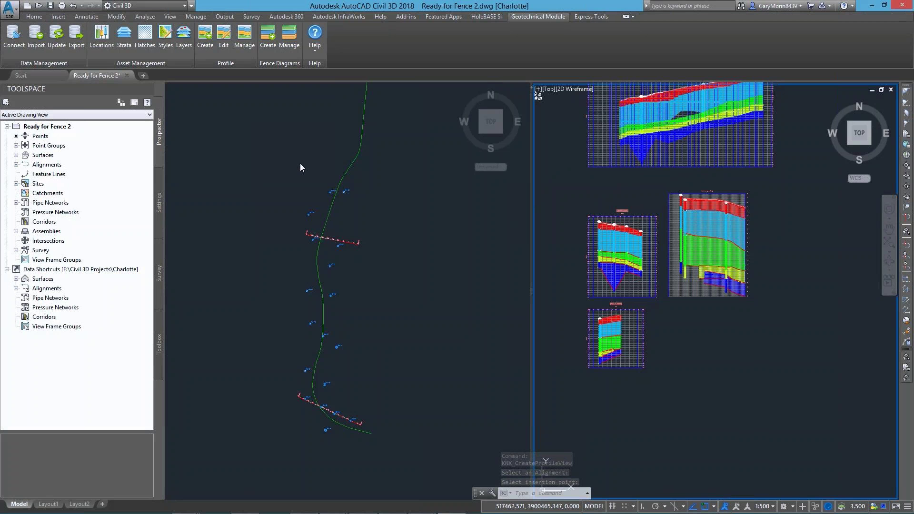
# Create 3D fence diagrams with 0.0 thickness from the West Trade Street profile view and the tall profile view below it.
pyautogui.click(268, 36)
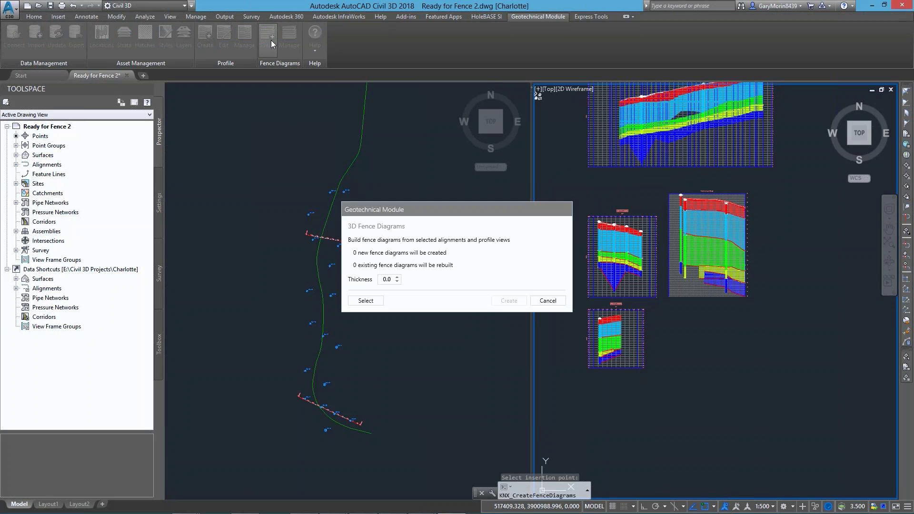
pyautogui.click(366, 301)
pyautogui.click(773, 325)
pyautogui.click(691, 142)
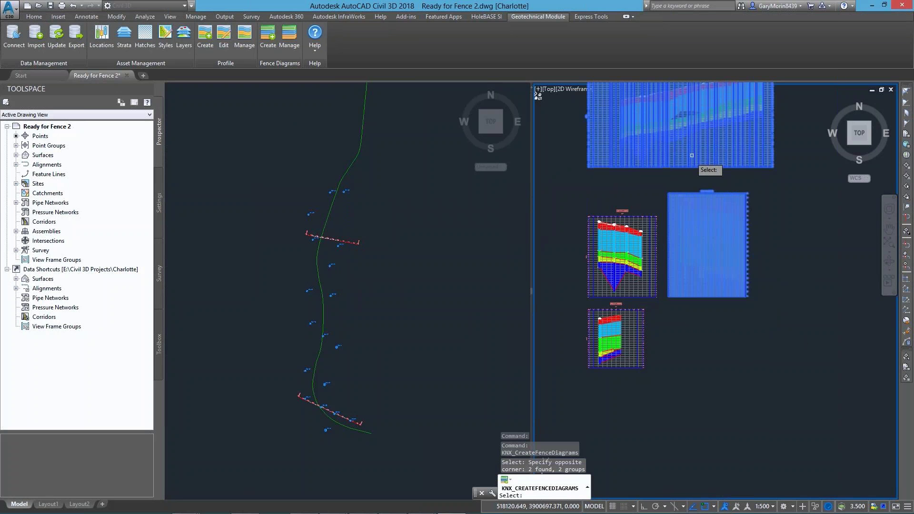
pyautogui.press('Return')
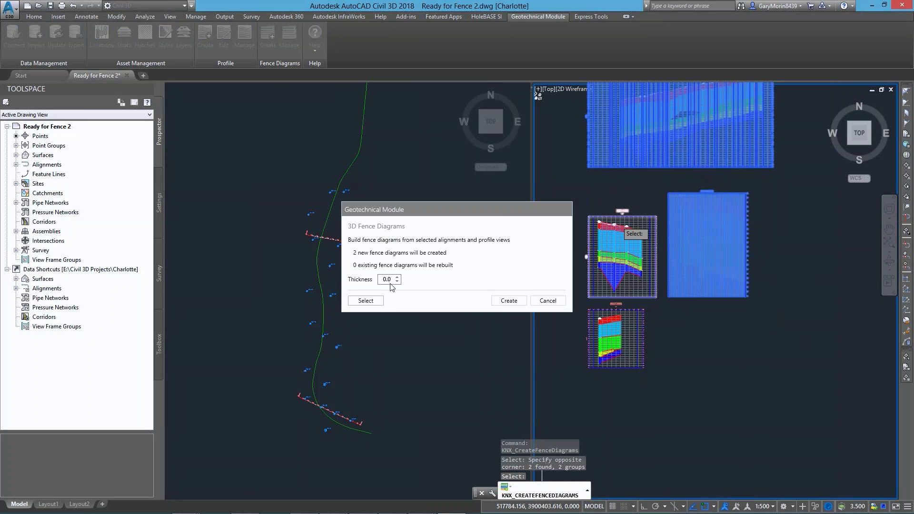
pyautogui.click(504, 301)
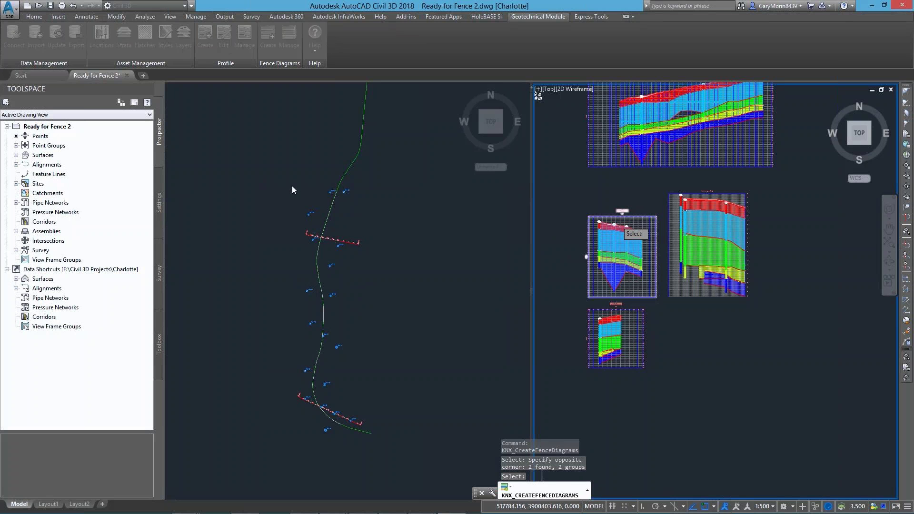
pyautogui.click(280, 279)
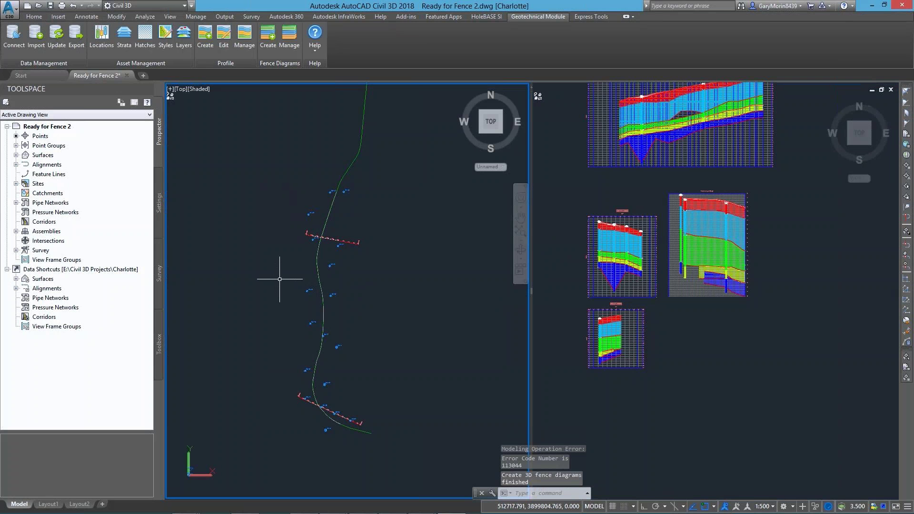
# Set the boreholes' 3D exaggeration to 1 in the Locations Manager.
pyautogui.keyDown('shift'); pyautogui.moveTo(288, 291); pyautogui.dragTo(414, 224, button='middle'); pyautogui.keyUp('shift')
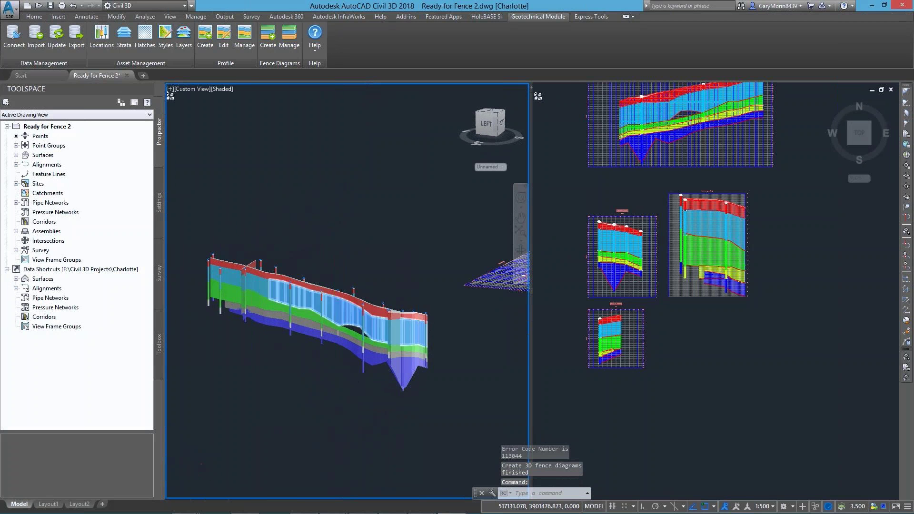
pyautogui.scroll(3, 314, 307)
pyautogui.moveTo(310, 309); pyautogui.dragTo(394, 250, button='middle')
pyautogui.keyDown('shift'); pyautogui.moveTo(415, 339); pyautogui.dragTo(307, 346, button='middle'); pyautogui.keyUp('shift')
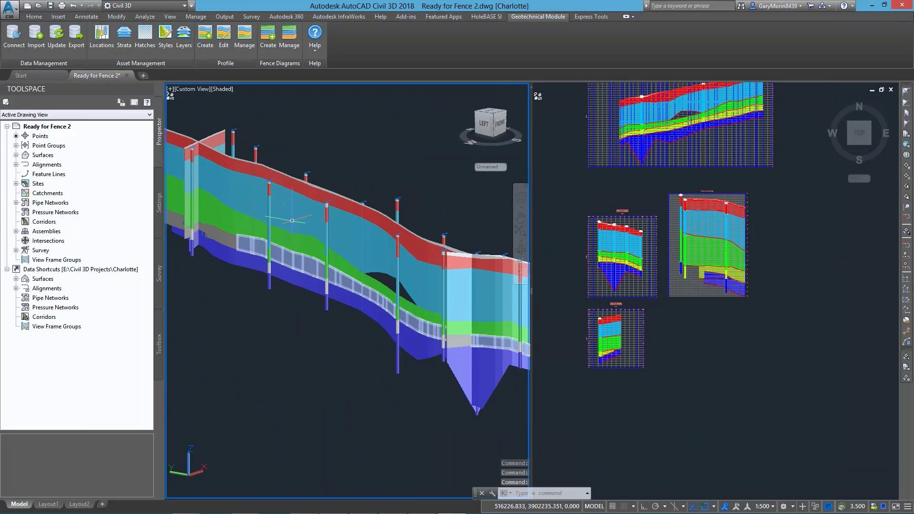
pyautogui.click(98, 41)
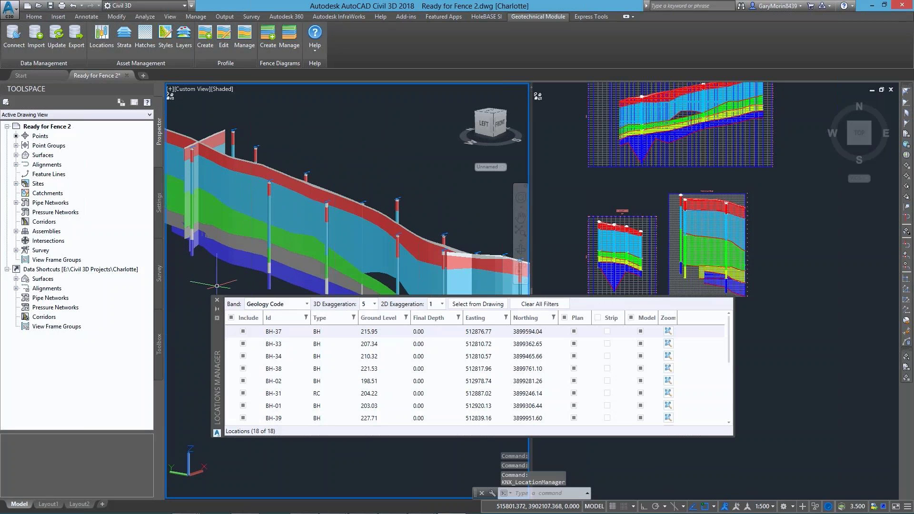
pyautogui.click(366, 304)
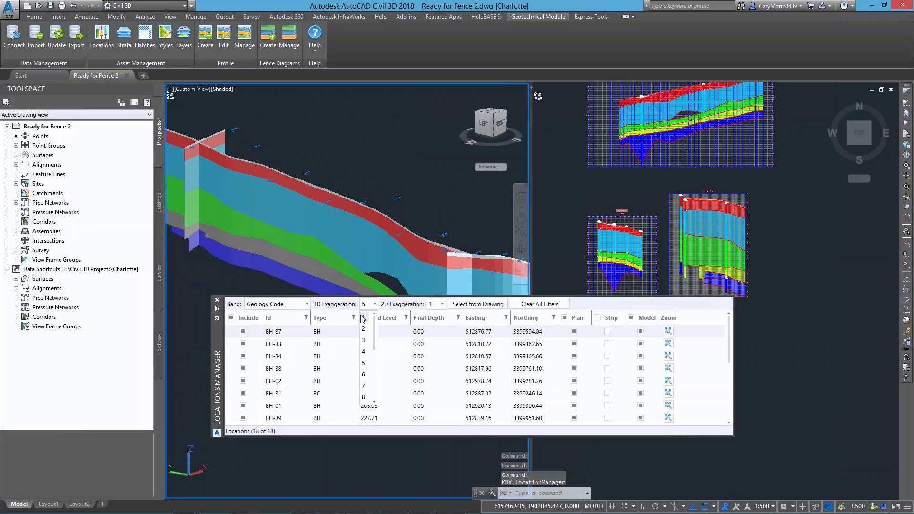
pyautogui.click(362, 317)
pyautogui.click(217, 301)
pyautogui.scroll(-5, 277, 315)
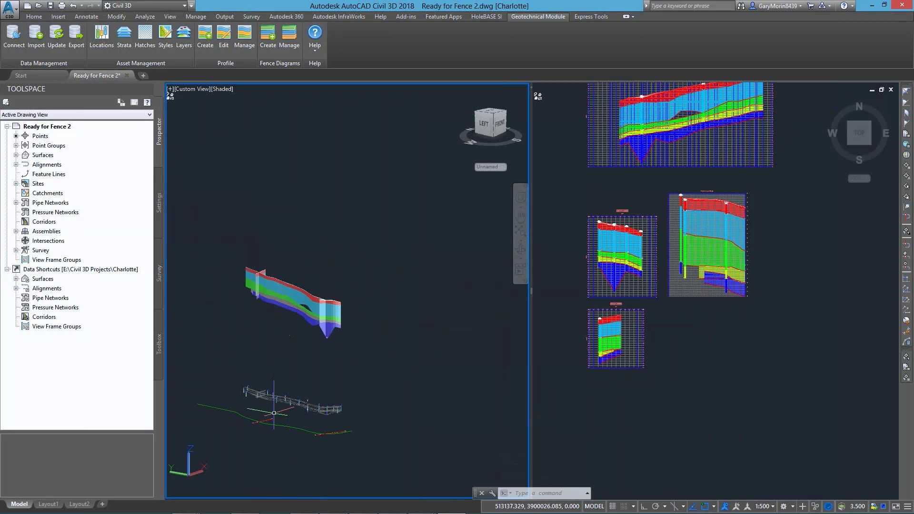
# Rebuild all 3D fence diagrams to match the boreholes' new vertical exaggeration, and inspect them along the road.
pyautogui.scroll(3, 289, 415)
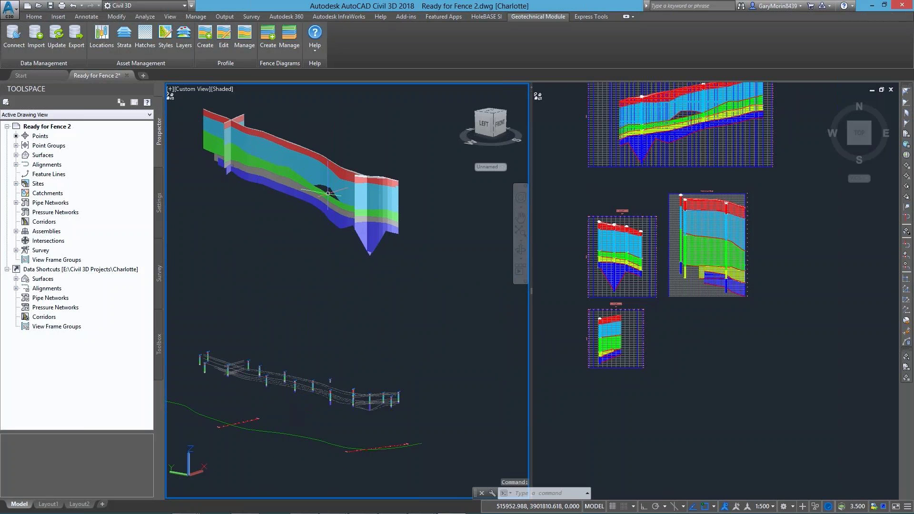
pyautogui.click(289, 34)
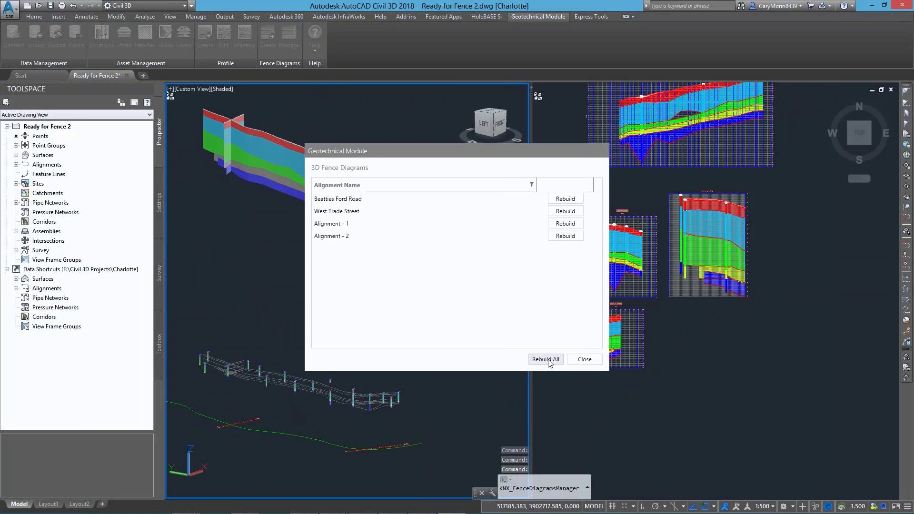
pyautogui.click(547, 359)
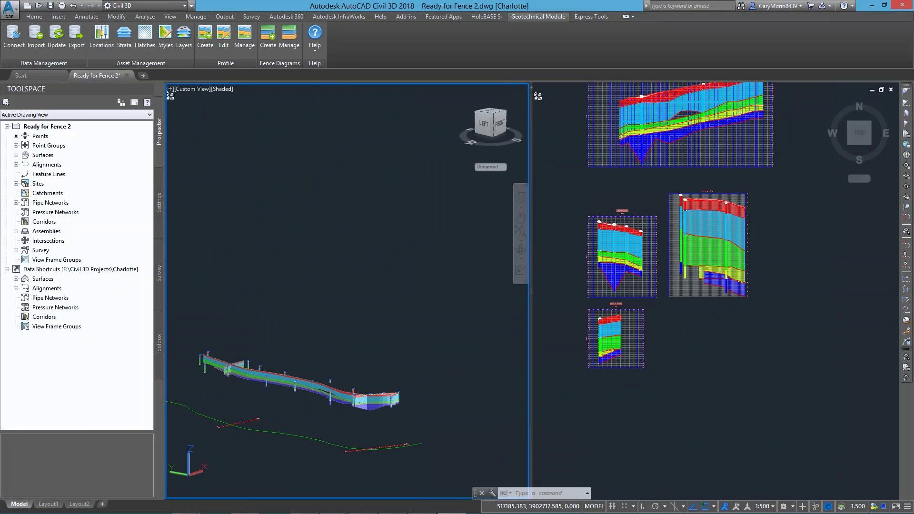
pyautogui.scroll(3, 340, 405)
pyautogui.scroll(2, 350, 393)
pyautogui.moveTo(362, 419)
pyautogui.keyDown('shift'); pyautogui.mouseDown(button='middle')
pyautogui.moveTo(251, 420)
pyautogui.moveTo(337, 422)
pyautogui.moveTo(371, 412)
pyautogui.mouseUp(button='middle'); pyautogui.keyUp('shift')
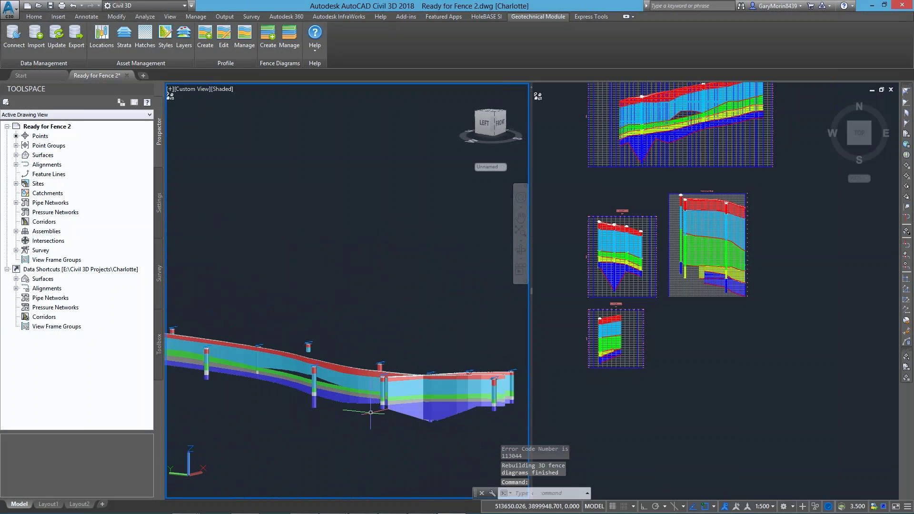
# Change the update mode of the West Trade Street CLAY - Base (1) profile to Static.
pyautogui.click(791, 215)
pyautogui.moveTo(699, 143); pyautogui.dragTo(668, 252, button='middle')
pyautogui.scroll(4, 668, 252)
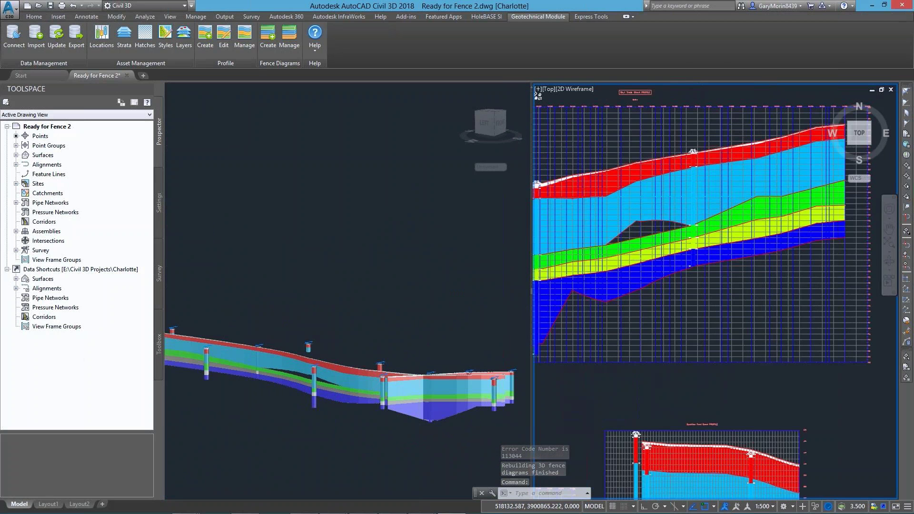
pyautogui.scroll(2, 729, 256)
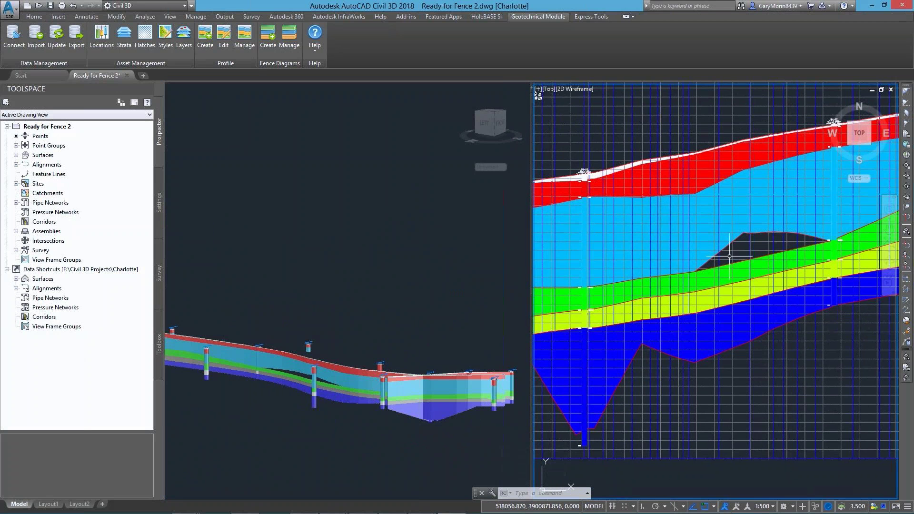
pyautogui.click(728, 244)
pyautogui.rightClick(729, 244)
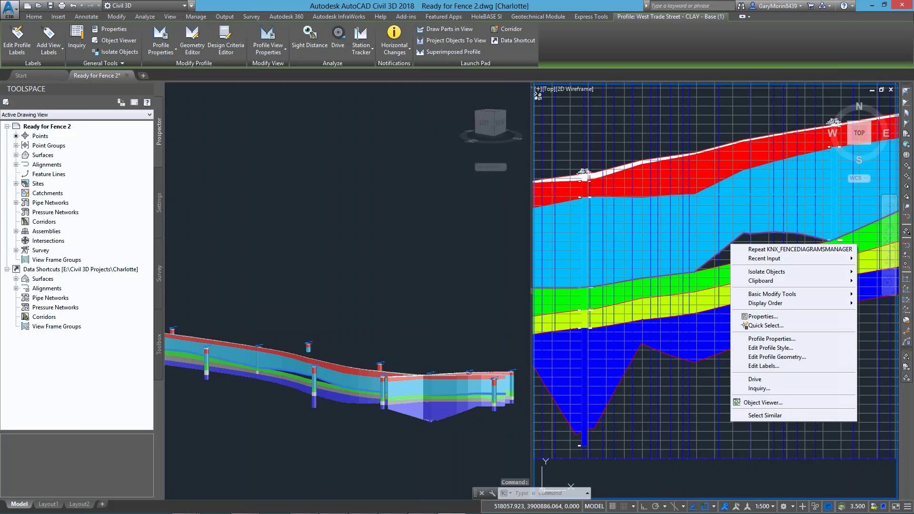
pyautogui.click(771, 338)
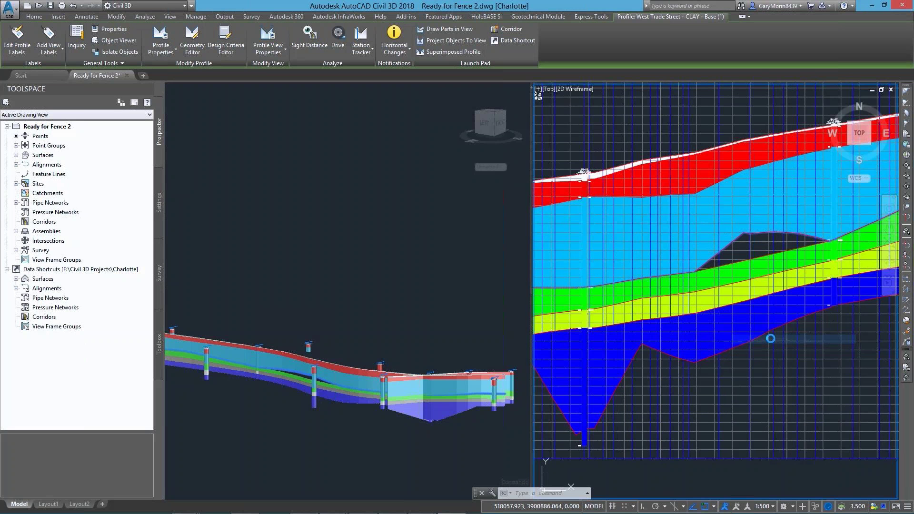
pyautogui.click(338, 151)
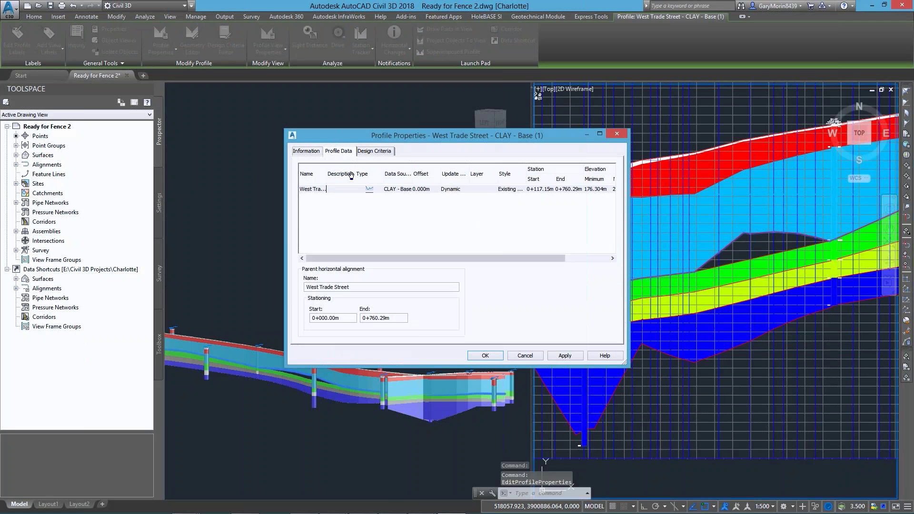
pyautogui.click(453, 189)
pyautogui.click(455, 203)
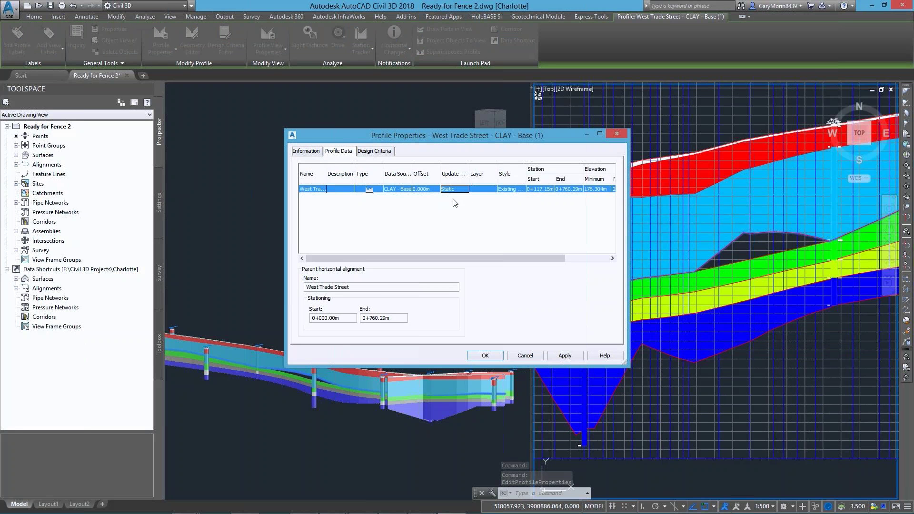
pyautogui.click(485, 356)
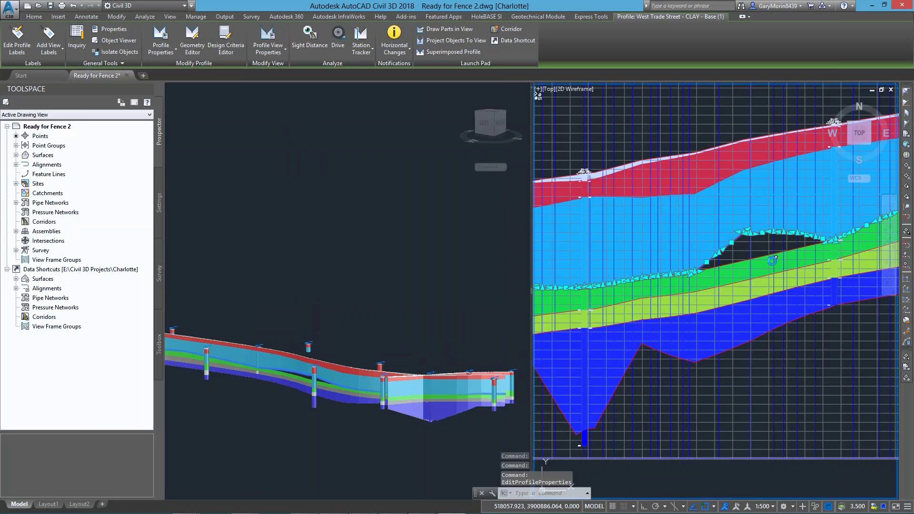
# Delete the PVIs forming the hump above the gap in the CLAY base profile using the profile geometry editor.
pyautogui.click(192, 38)
pyautogui.click(44, 21)
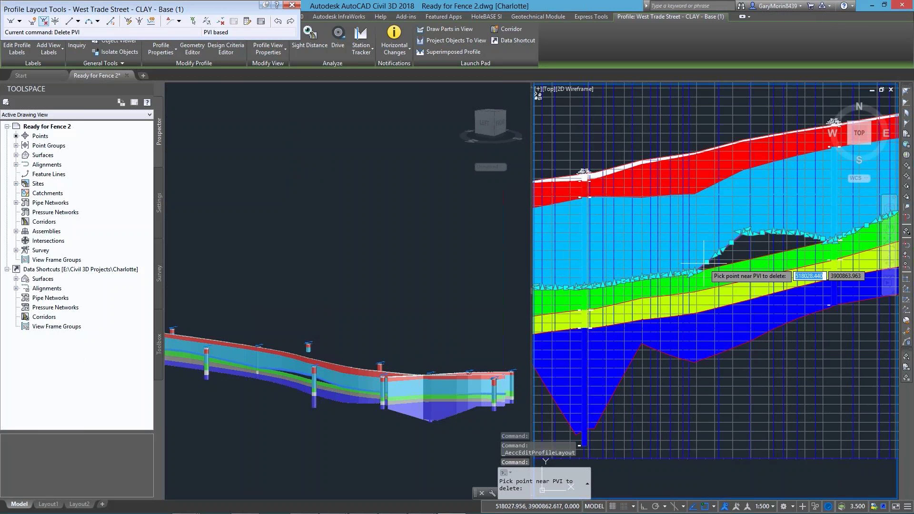
pyautogui.click(730, 248)
pyautogui.click(767, 234)
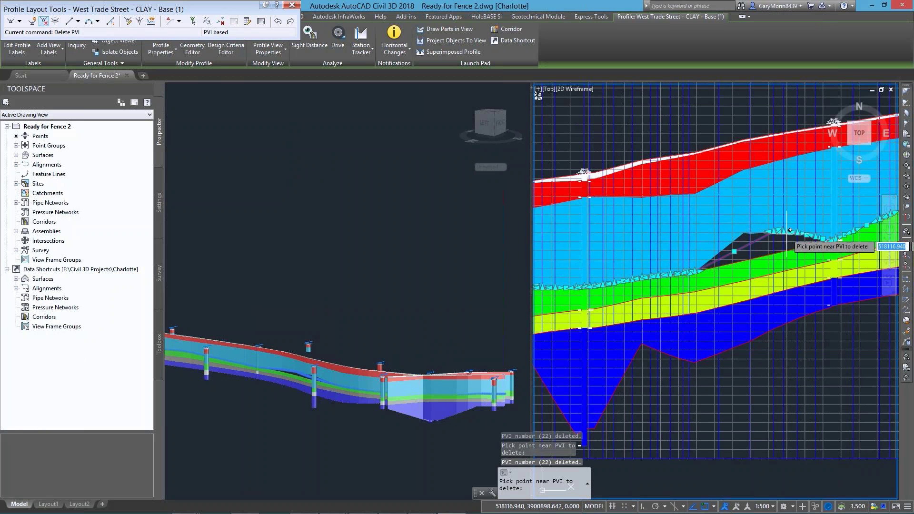
pyautogui.click(774, 232)
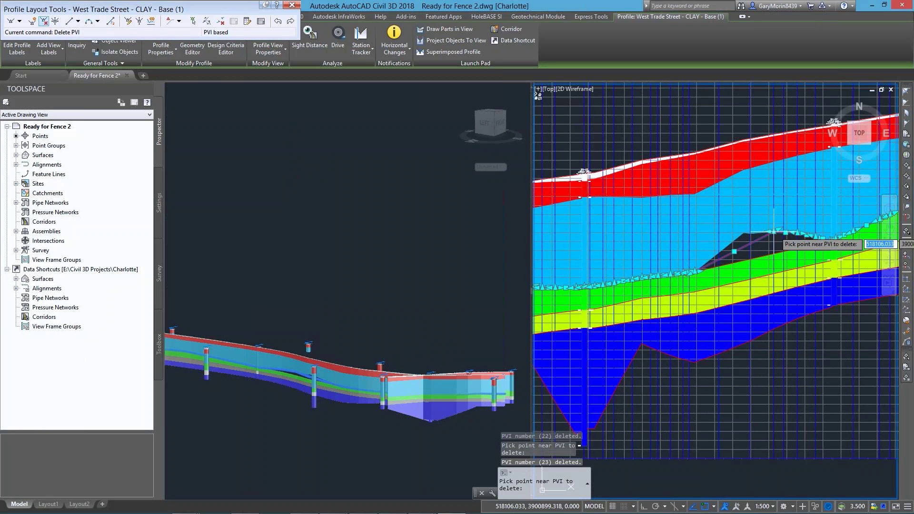
pyautogui.click(817, 236)
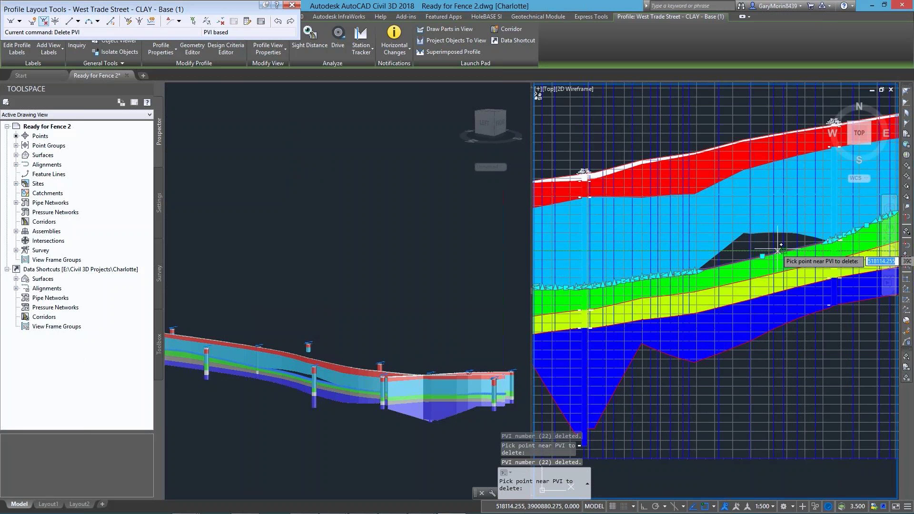
pyautogui.press('Return')
pyautogui.press('Escape')
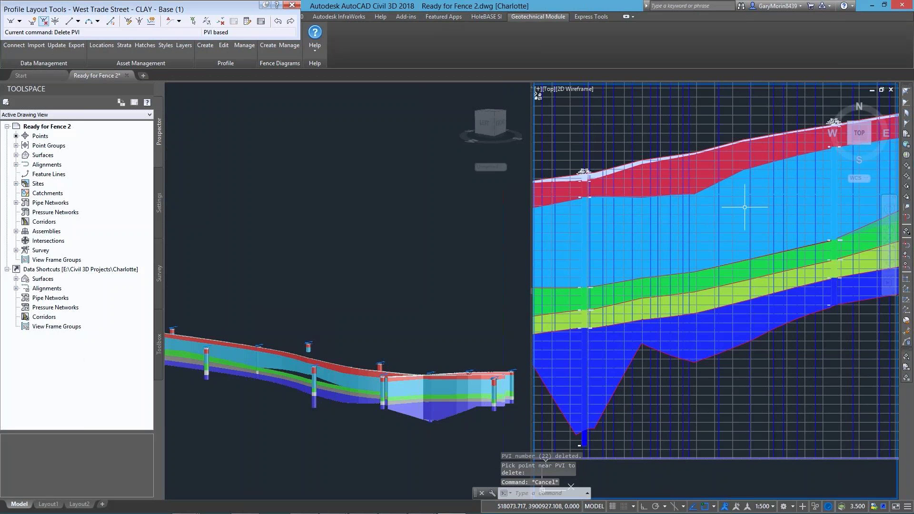
# Rebuild all 3D fence diagrams from the edited clay base profile, and inspect the closed gap in 3D.
pyautogui.click(292, 51)
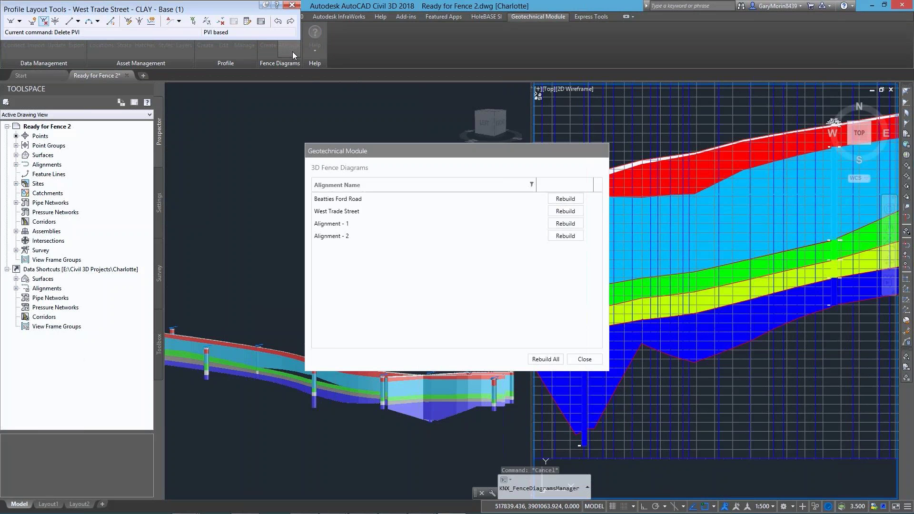
pyautogui.click(540, 359)
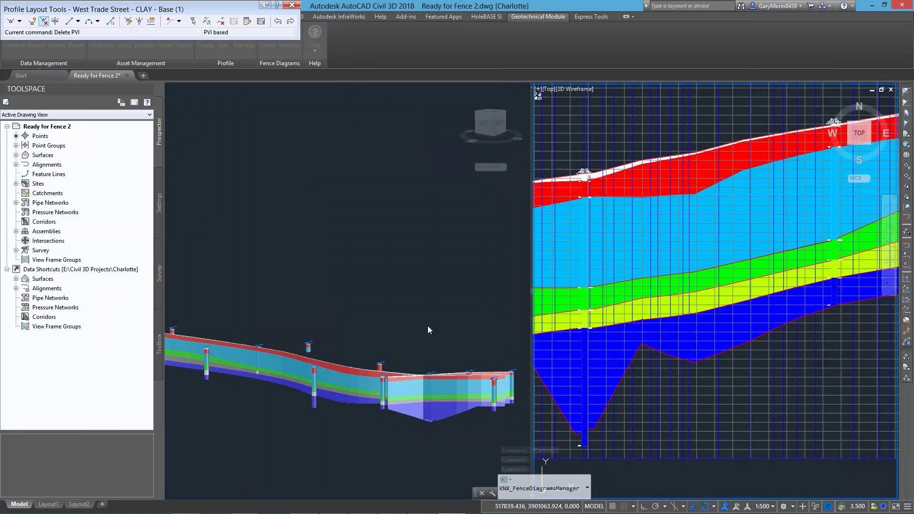
pyautogui.click(355, 425)
pyautogui.keyDown('shift'); pyautogui.moveTo(411, 427); pyautogui.dragTo(363, 424, button='middle'); pyautogui.keyUp('shift')
pyautogui.moveTo(227, 395); pyautogui.dragTo(321, 401, button='middle')
pyautogui.scroll(3, 306, 408)
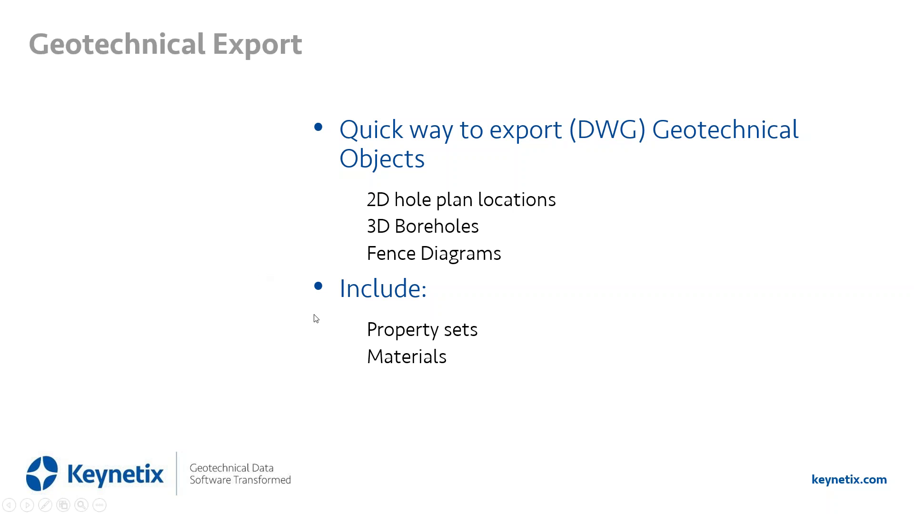
pyautogui.click(238, 331)
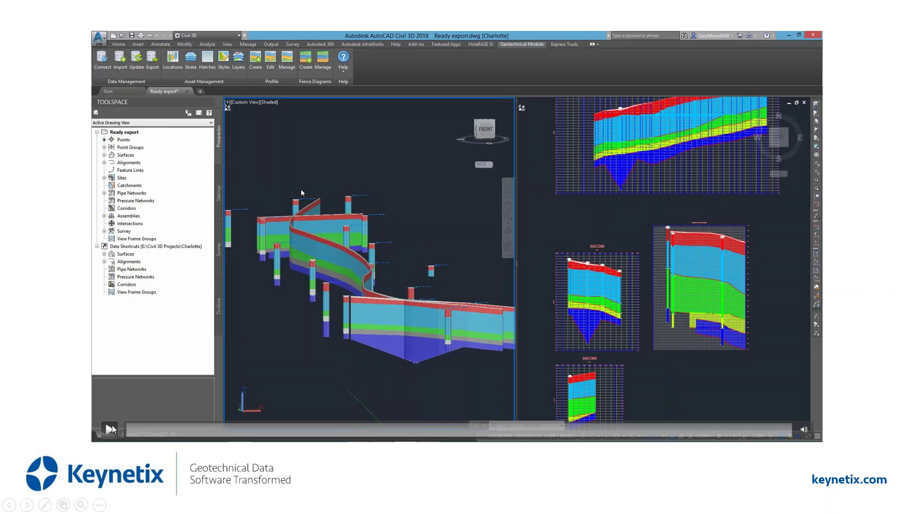
pyautogui.click(109, 428)
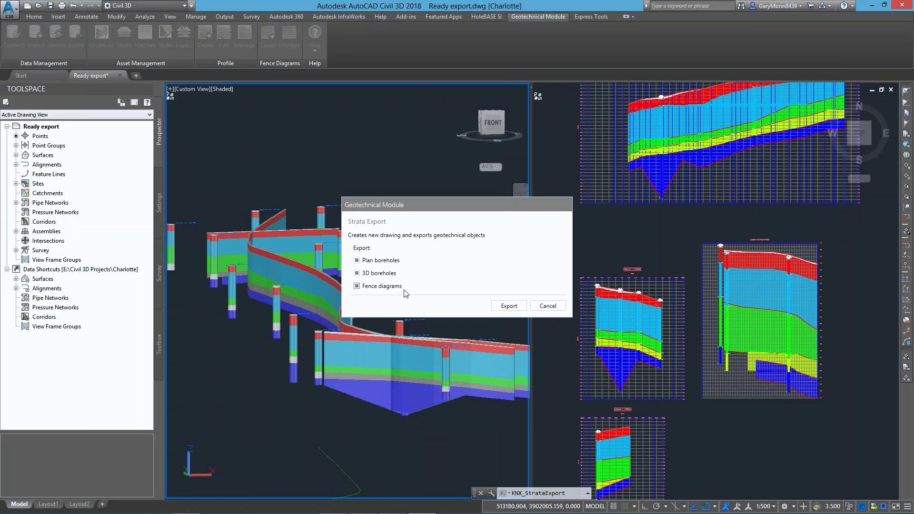
# Export the plan boreholes, 3D boreholes and fence diagrams to a new DWG named "Charlotte export" in the Chalotte folder.
pyautogui.click(518, 307)
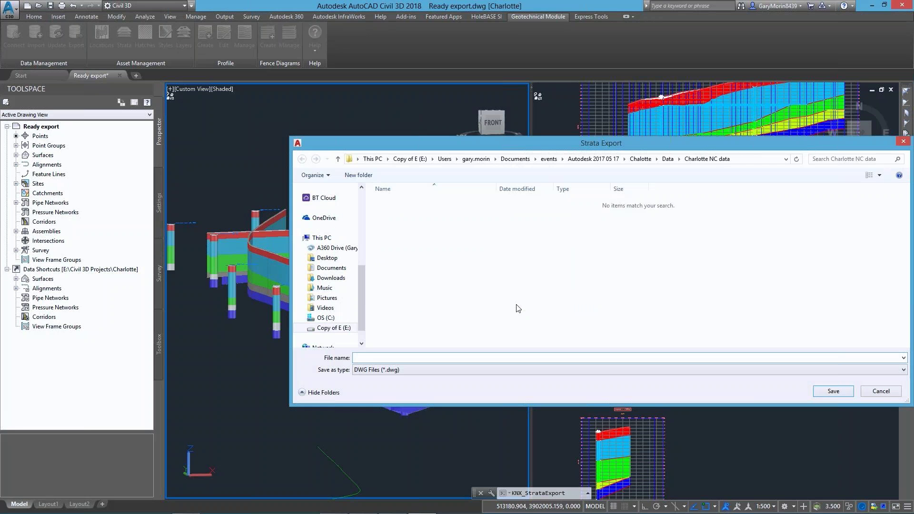
pyautogui.write('Charl')
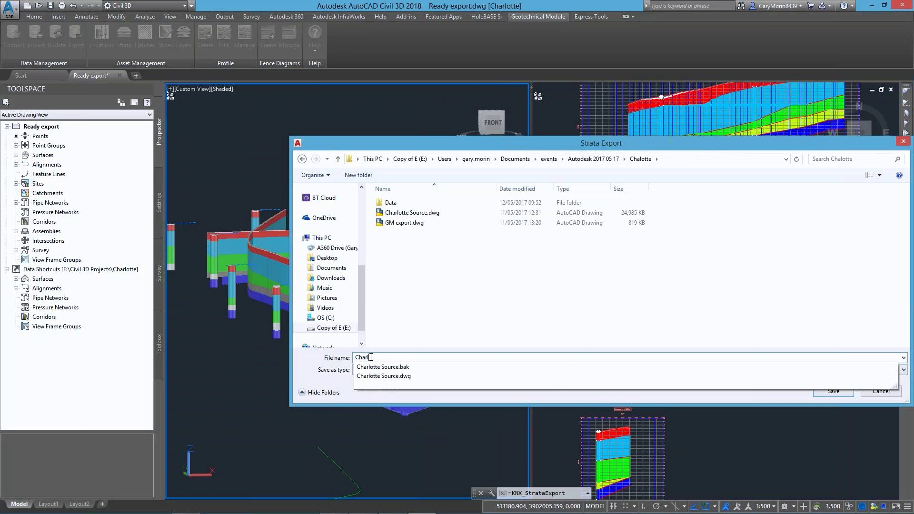
pyautogui.write('otte export')
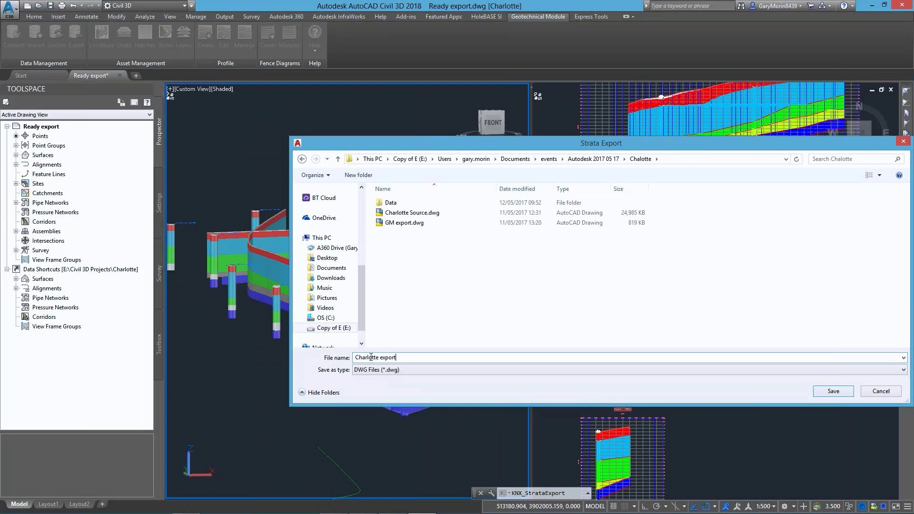
pyautogui.click(843, 394)
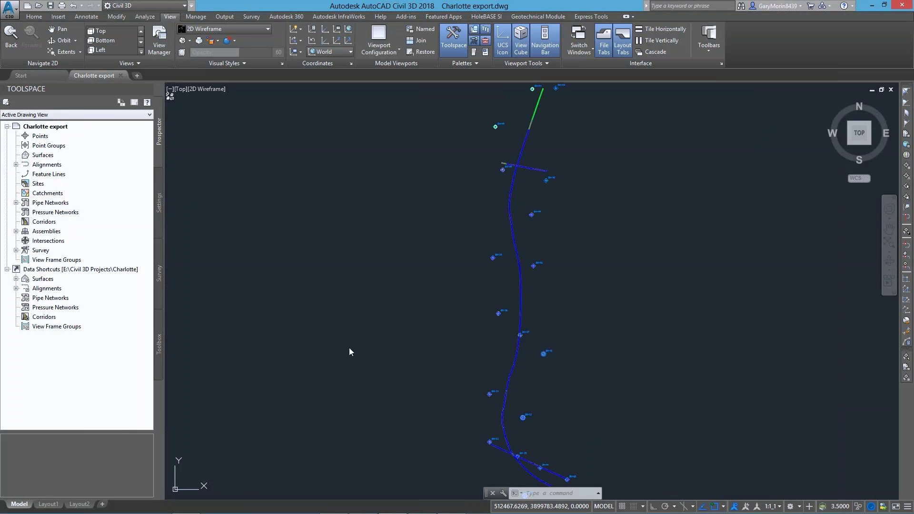
# Show the exported drawing in a 3D view with the Shaded visual style, framed closely on the fence diagrams.
pyautogui.keyDown('shift'); pyautogui.moveTo(573, 276); pyautogui.dragTo(567, 202, button='middle'); pyautogui.keyUp('shift')
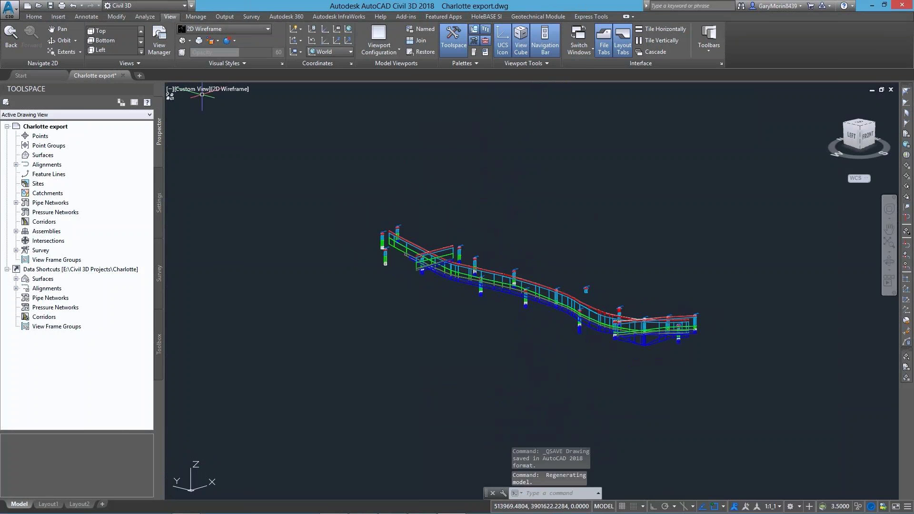
pyautogui.click(230, 90)
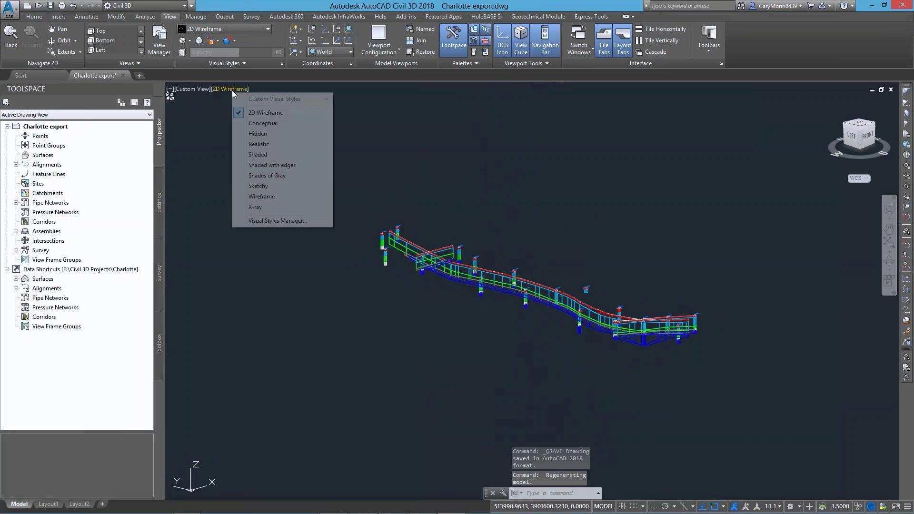
pyautogui.click(257, 154)
pyautogui.scroll(5, 550, 322)
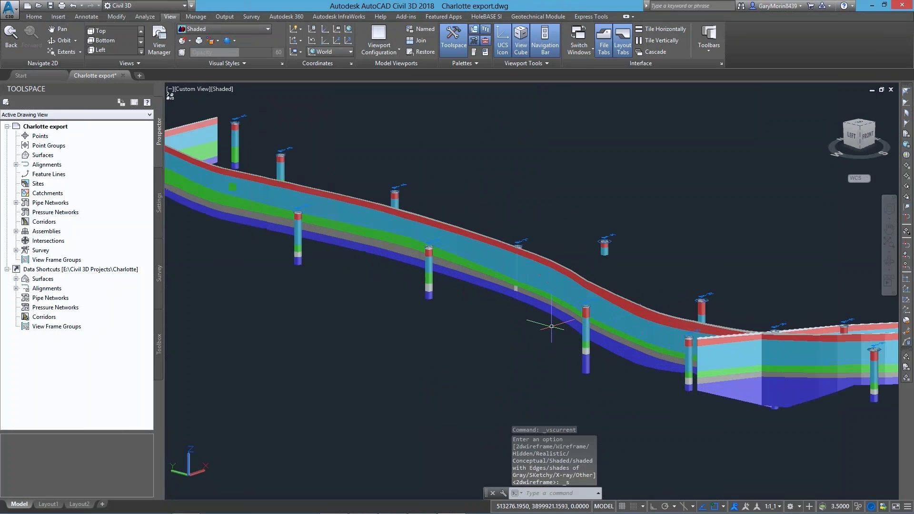
# Inspect the extended data of the light-blue fence diagram solid to check its Geology property set.
pyautogui.keyDown('shift'); pyautogui.moveTo(554, 355); pyautogui.dragTo(490, 348, button='middle'); pyautogui.keyUp('shift')
pyautogui.click(350, 207)
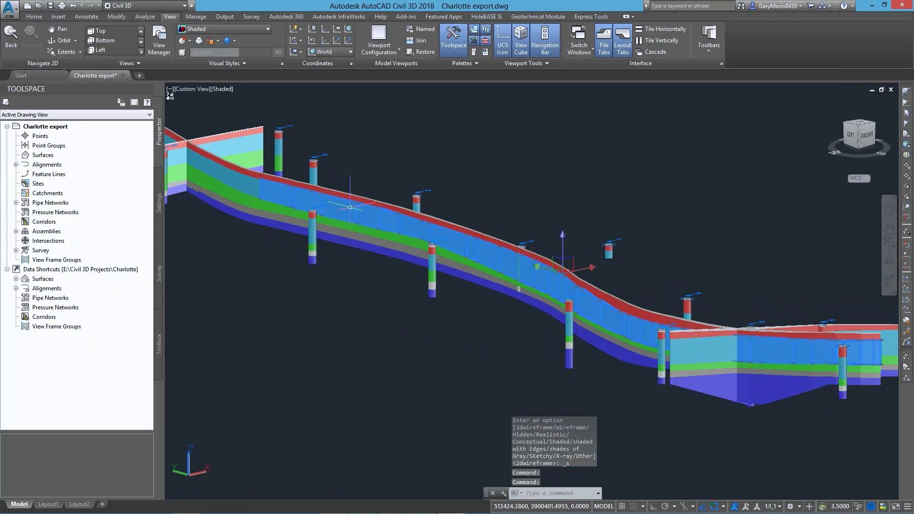
pyautogui.doubleClick(350, 207)
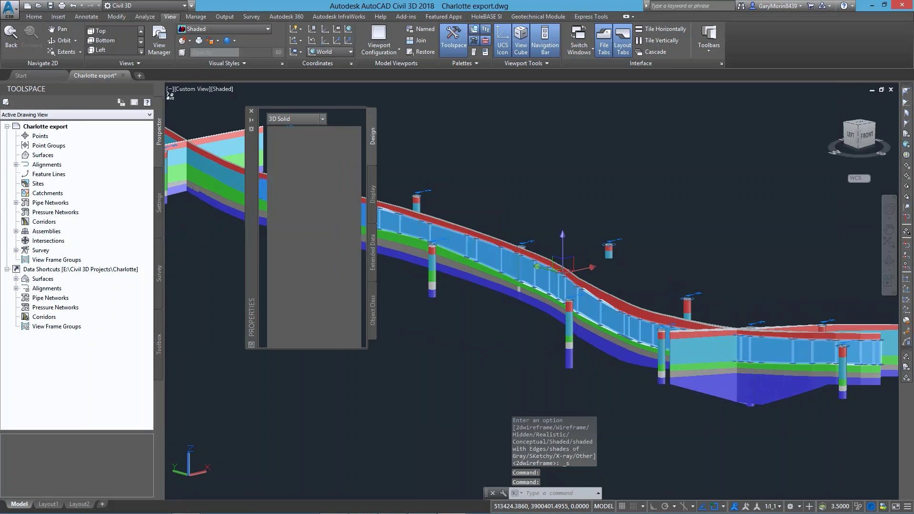
pyautogui.click(372, 242)
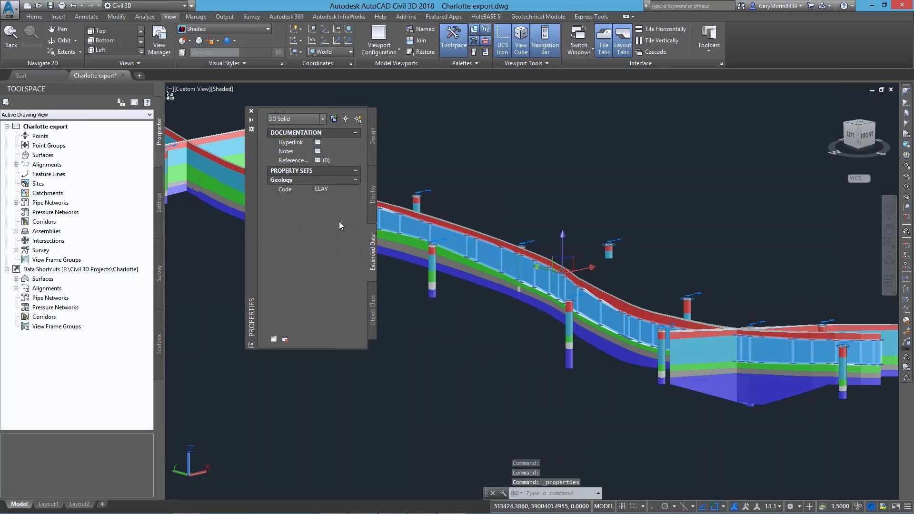
pyautogui.click(252, 111)
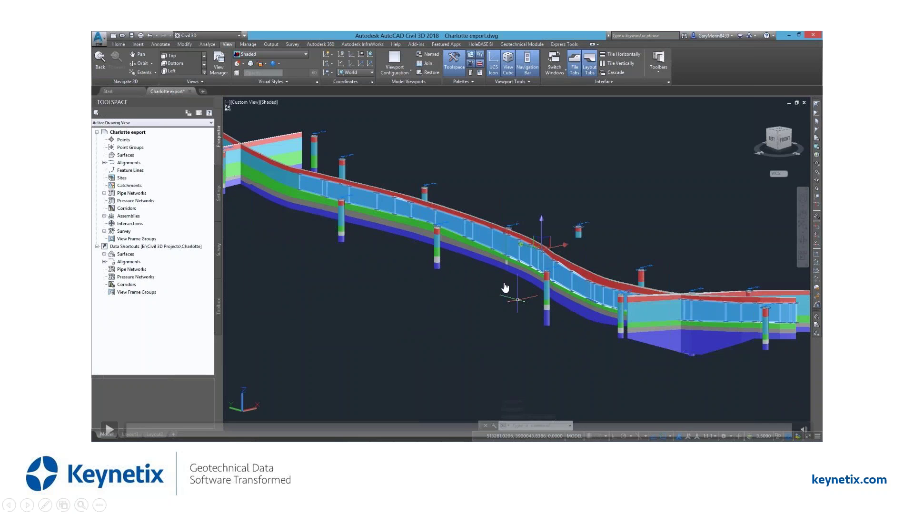
pyautogui.click(755, 476)
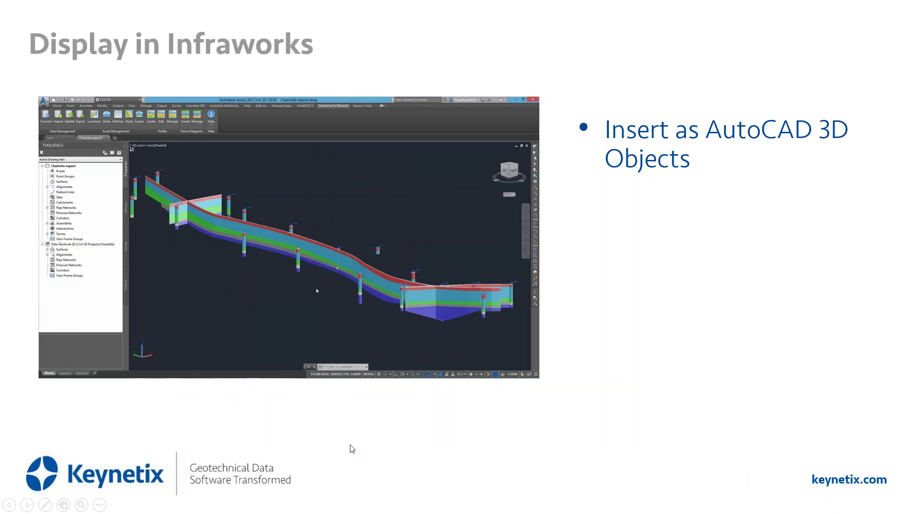
pyautogui.moveTo(186, 360)
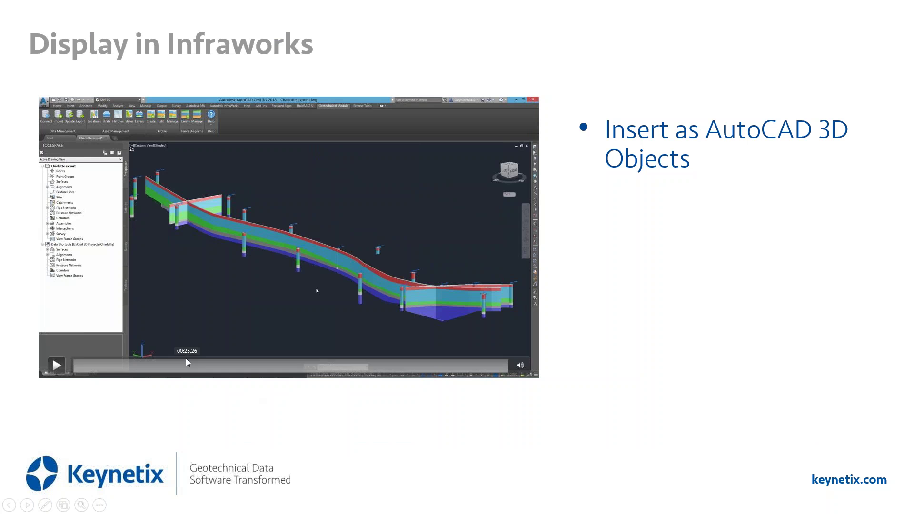
pyautogui.click(59, 366)
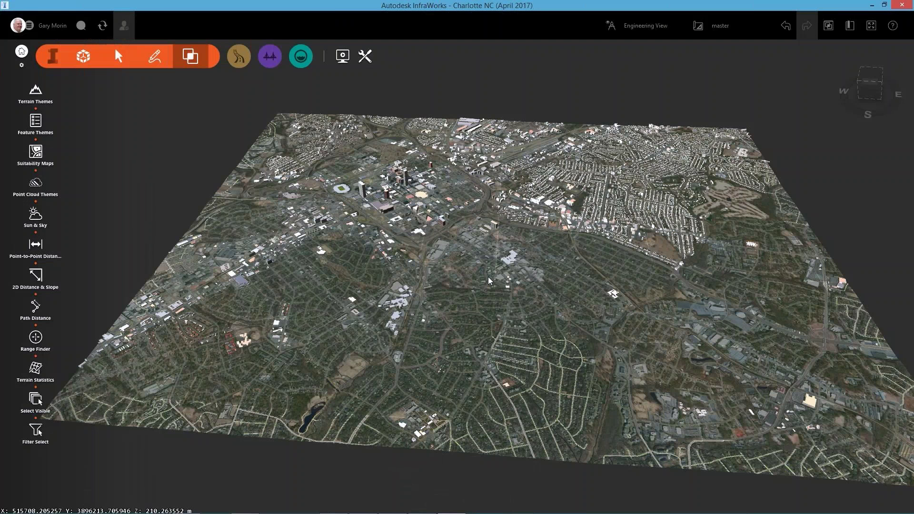
# In InfraWorks, add Charlotte export.dwg to the Charlotte model as an AutoCAD DWG (3D Objects) data source and send it for cloud import.
pyautogui.moveTo(490, 275); pyautogui.dragTo(387, 193)
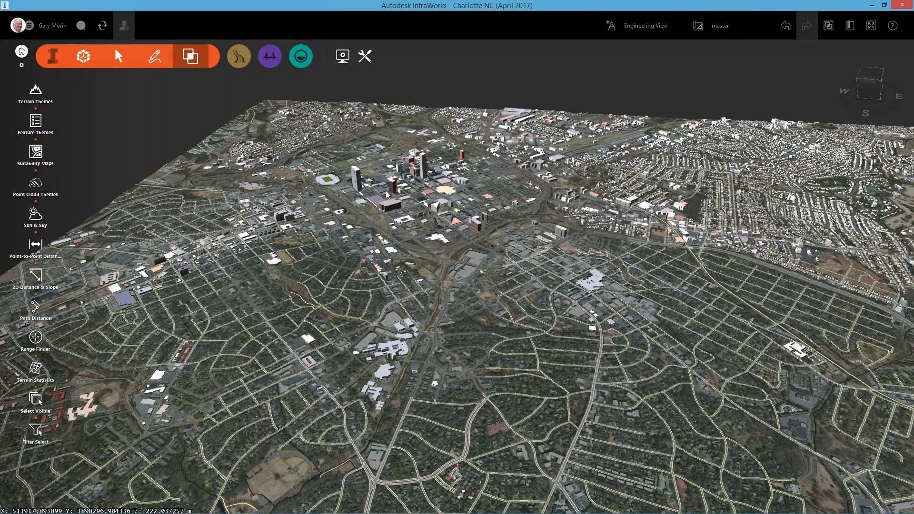
pyautogui.scroll(3, 372, 225)
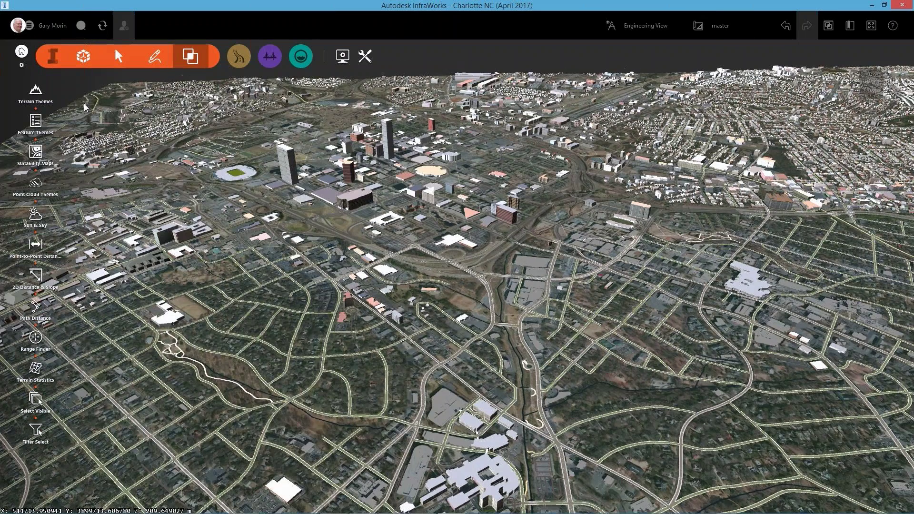
pyautogui.click(84, 57)
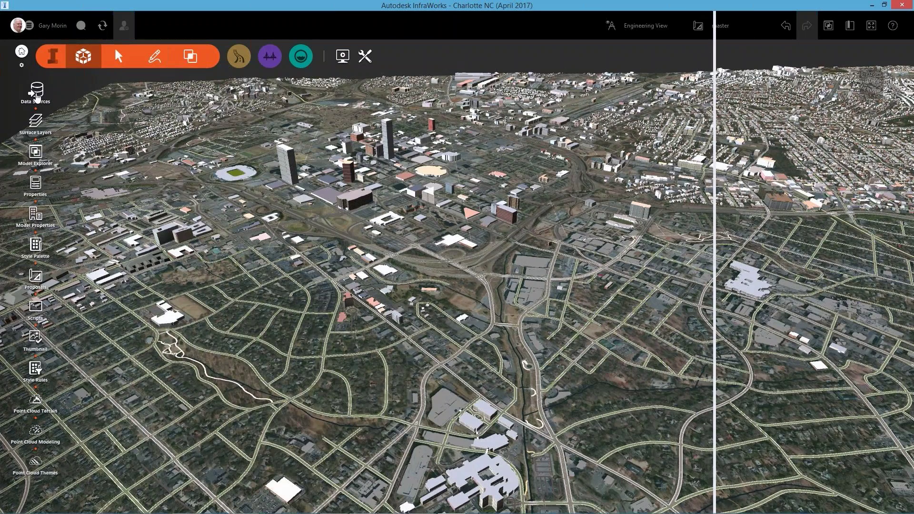
pyautogui.click(37, 96)
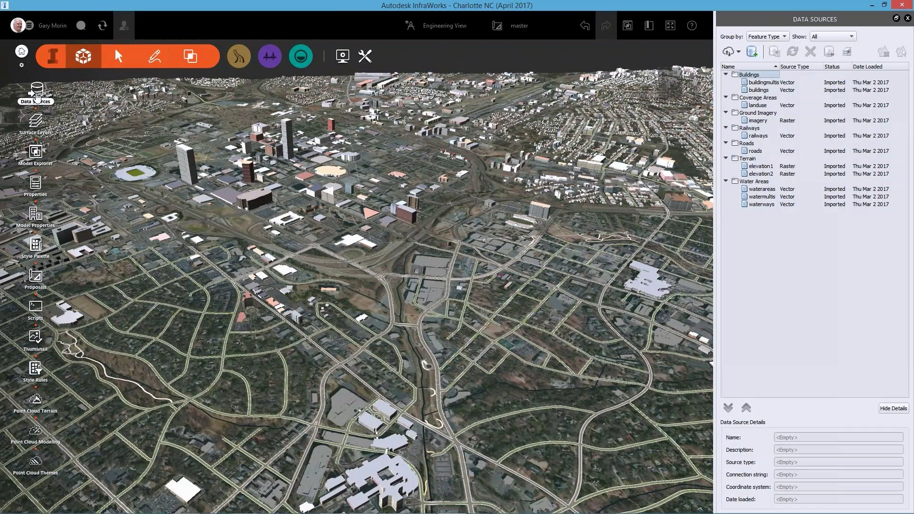
pyautogui.click(739, 51)
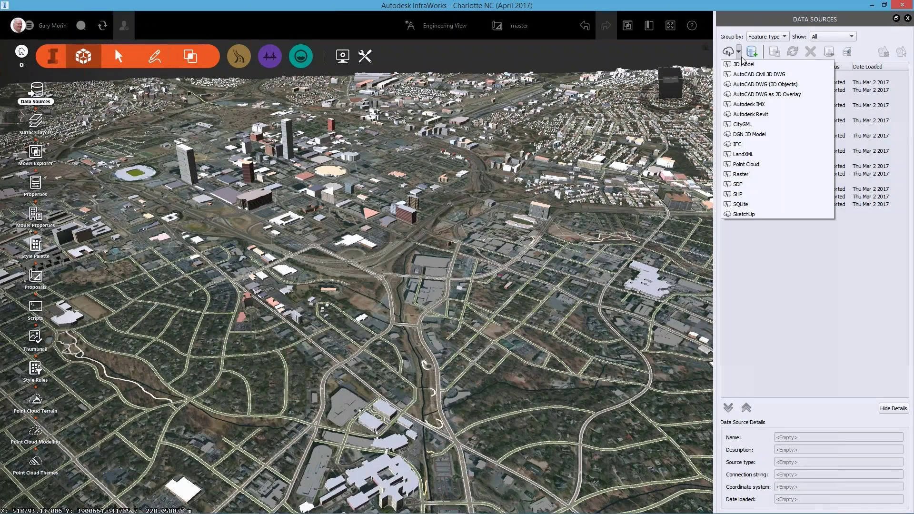
pyautogui.click(785, 85)
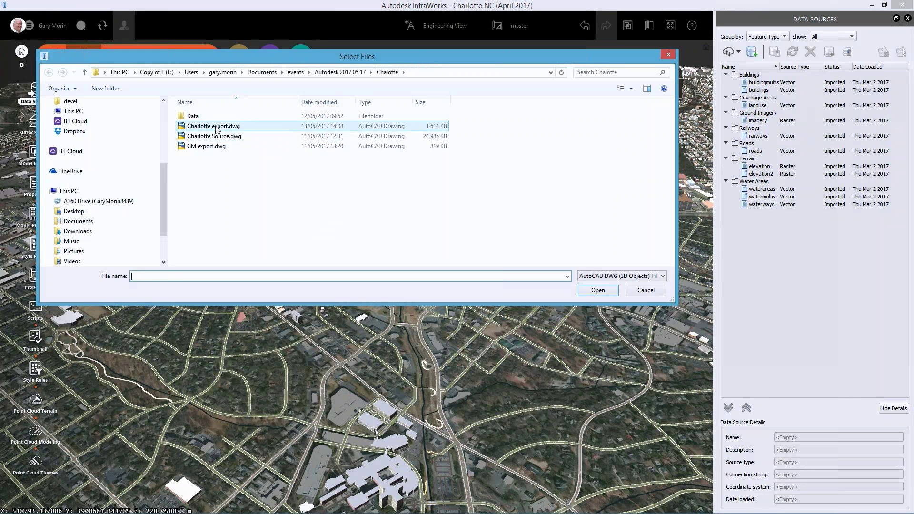
pyautogui.click(216, 127)
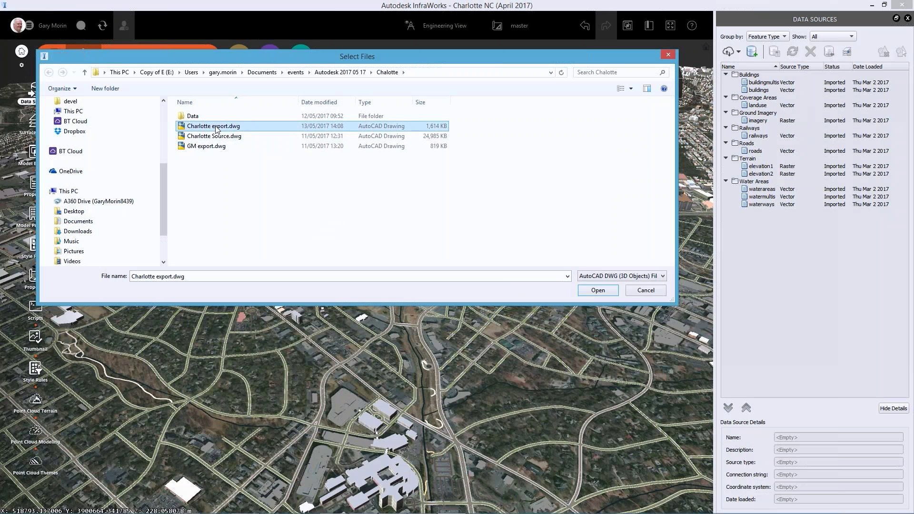
pyautogui.click(597, 291)
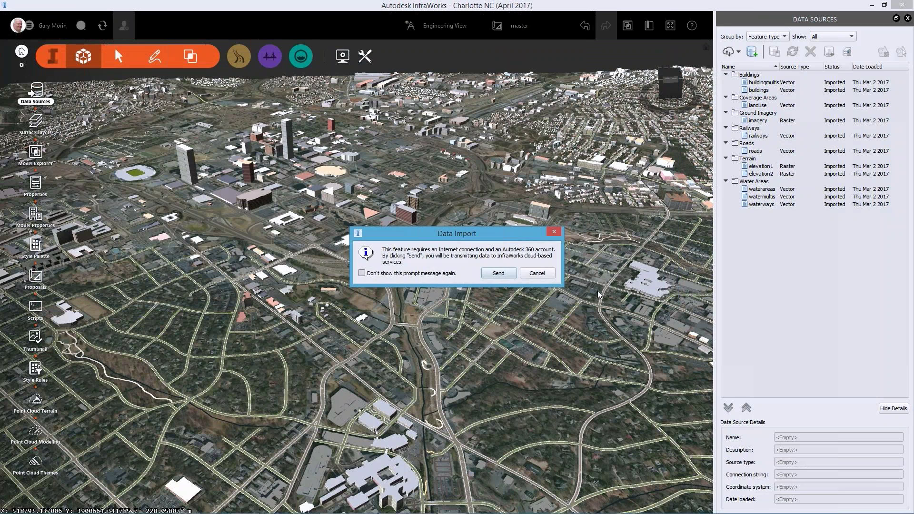
pyautogui.click(506, 274)
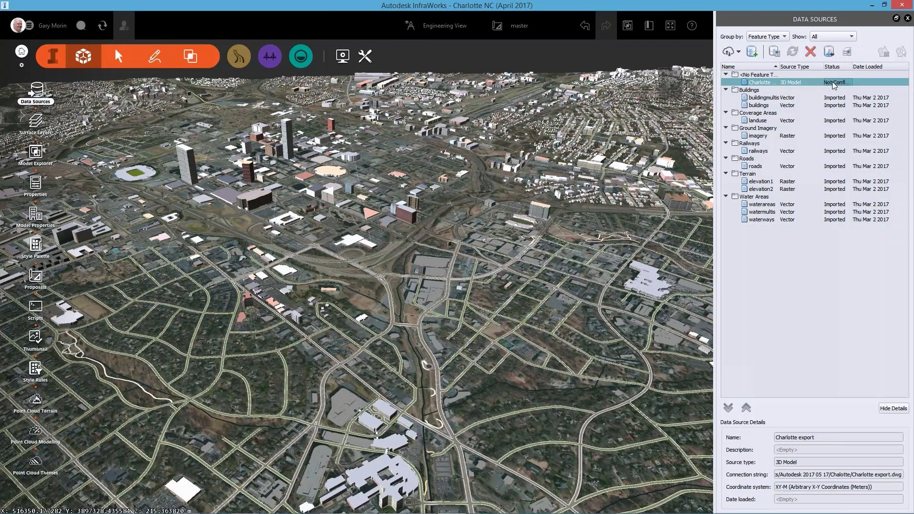
# Open the configuration of the Charlotte export data source and set its coordinate system to UTM84-17N.
pyautogui.rightClick(832, 82)
pyautogui.click(837, 91)
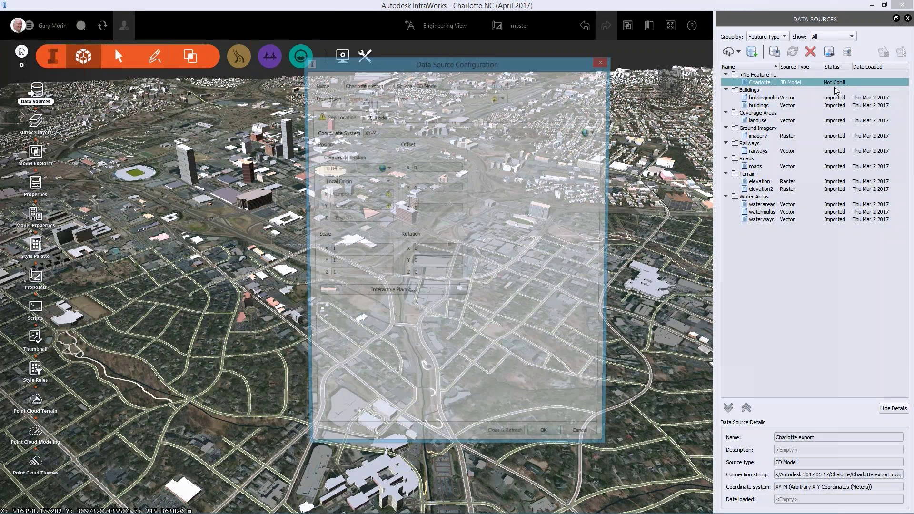
pyautogui.click(597, 133)
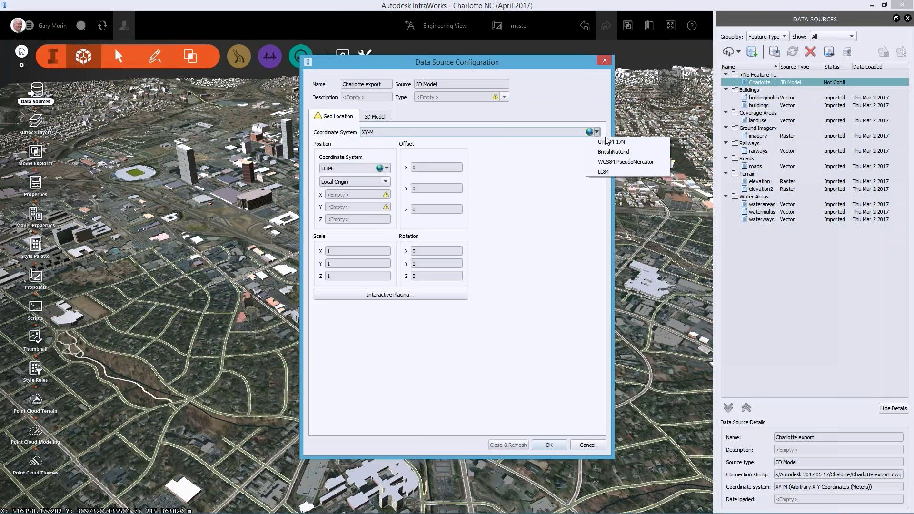
pyautogui.click(604, 141)
# Set the data source type to City Furniture with the description "Geology", and refresh the model with it.
pyautogui.click(504, 97)
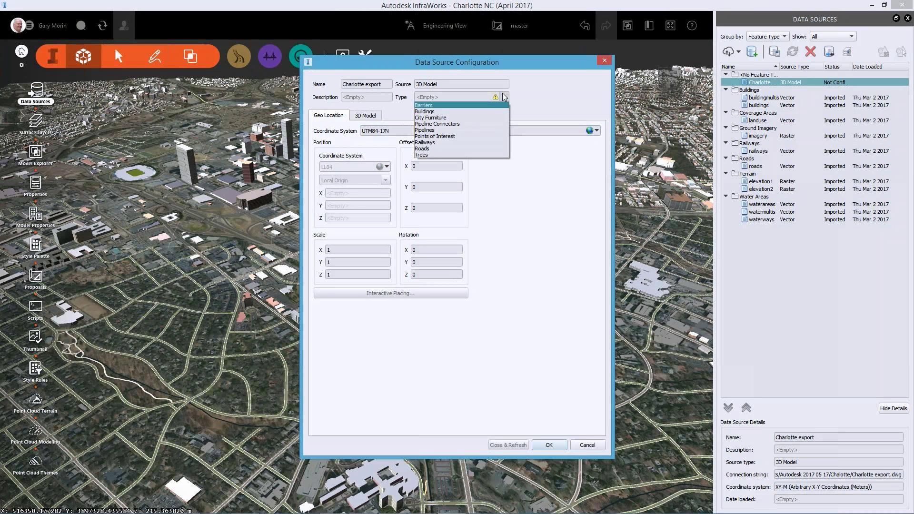
pyautogui.click(430, 117)
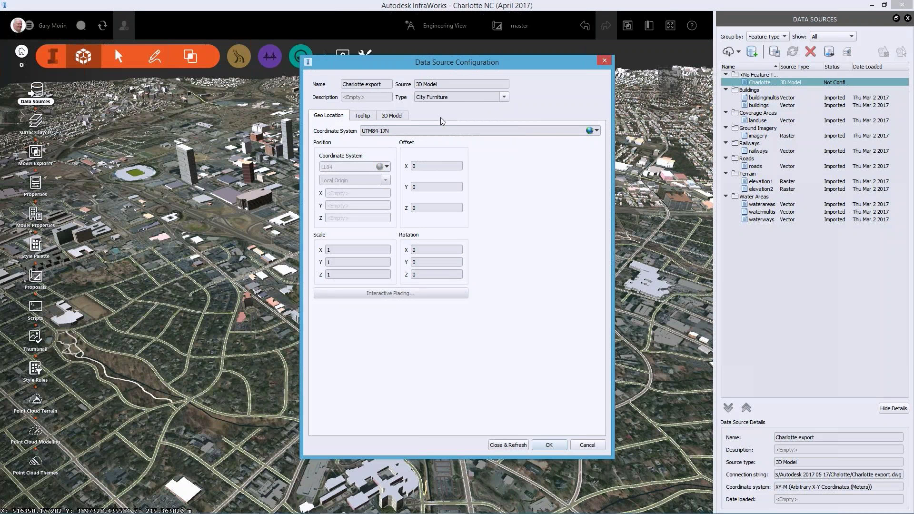
pyautogui.click(365, 98)
pyautogui.write('Geology')
pyautogui.click(508, 445)
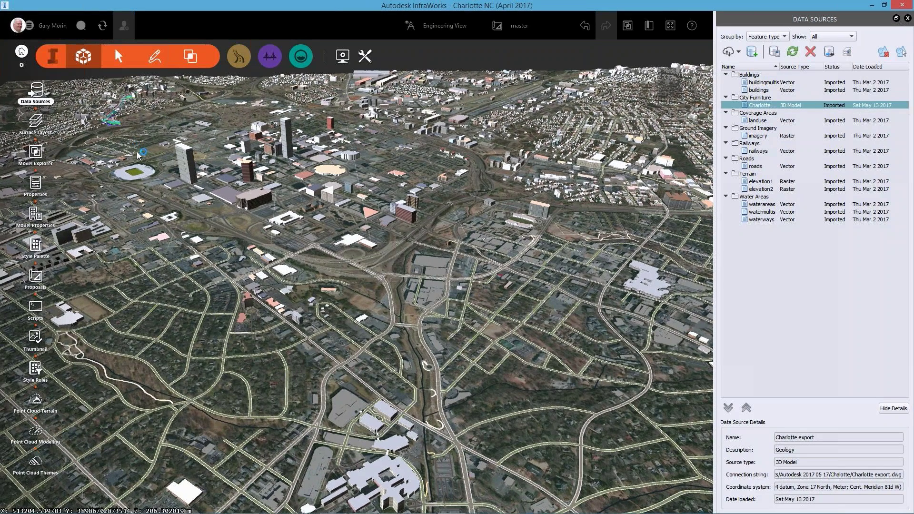
# Inspect the imported boreholes and fence diagrams up close among the city buildings and along the curved road.
pyautogui.moveTo(137, 155); pyautogui.dragTo(123, 127)
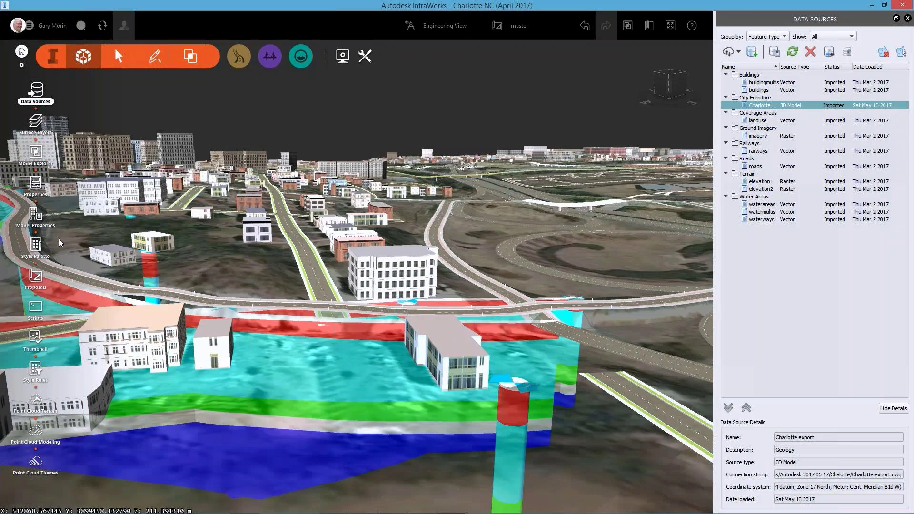
pyautogui.moveTo(61, 242); pyautogui.dragTo(185, 286)
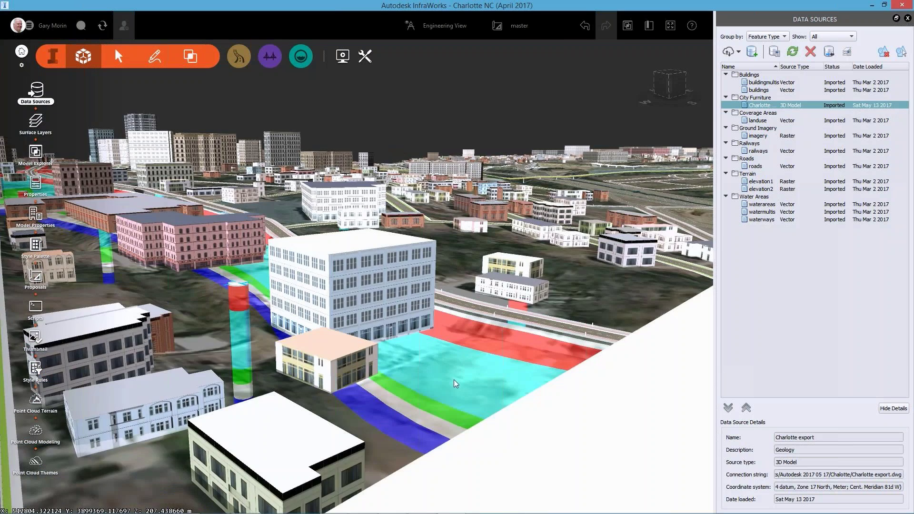
pyautogui.moveTo(456, 383); pyautogui.dragTo(246, 232)
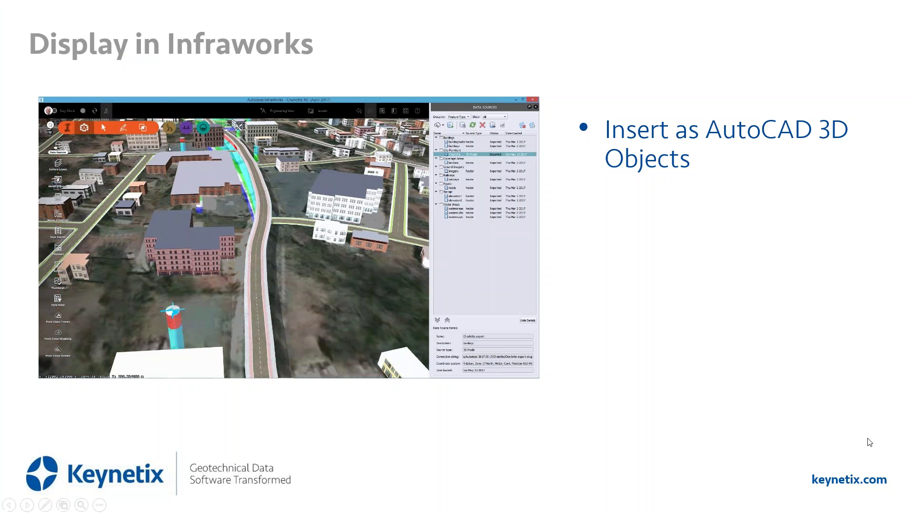
pyautogui.press('Right')
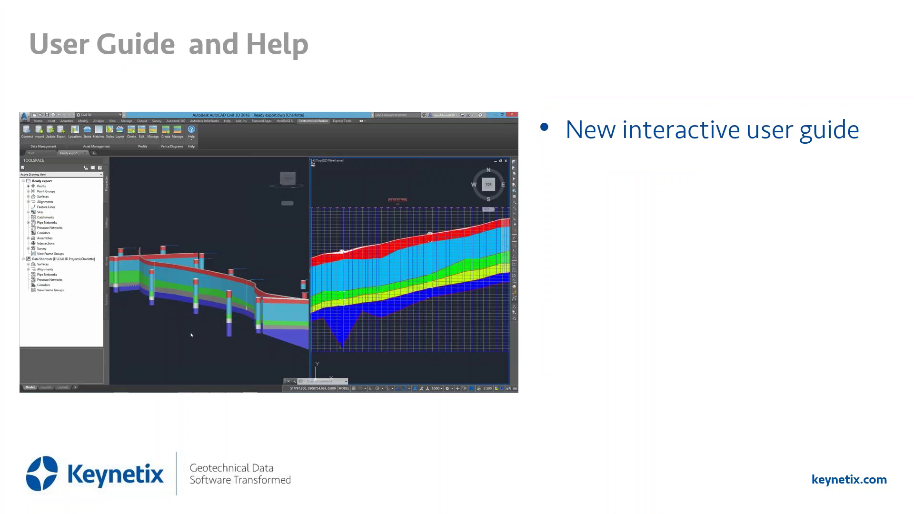
pyautogui.moveTo(32, 383)
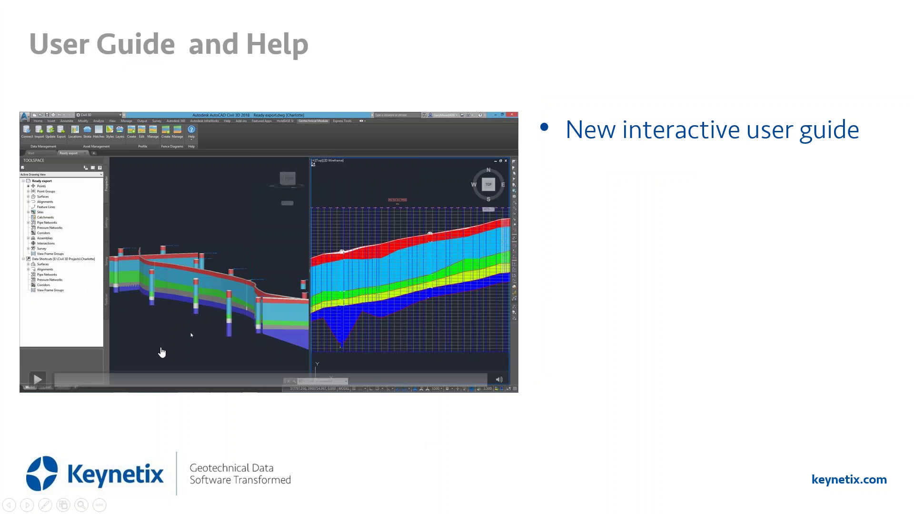
pyautogui.click(31, 384)
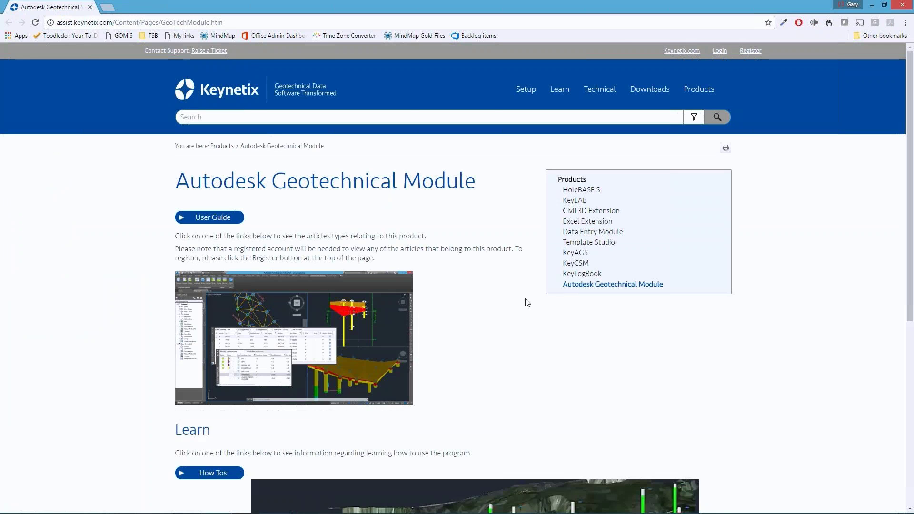
# Look through the Autodesk Geotechnical Module support page in the browser and open its 2018 user guide.
pyautogui.scroll(-4, 526, 303)
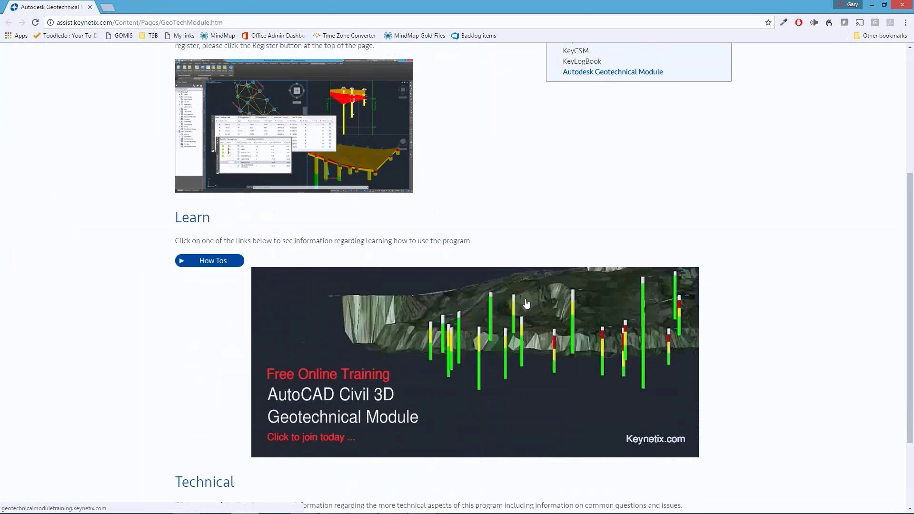
pyautogui.scroll(4, 526, 304)
pyautogui.scroll(-3, 524, 300)
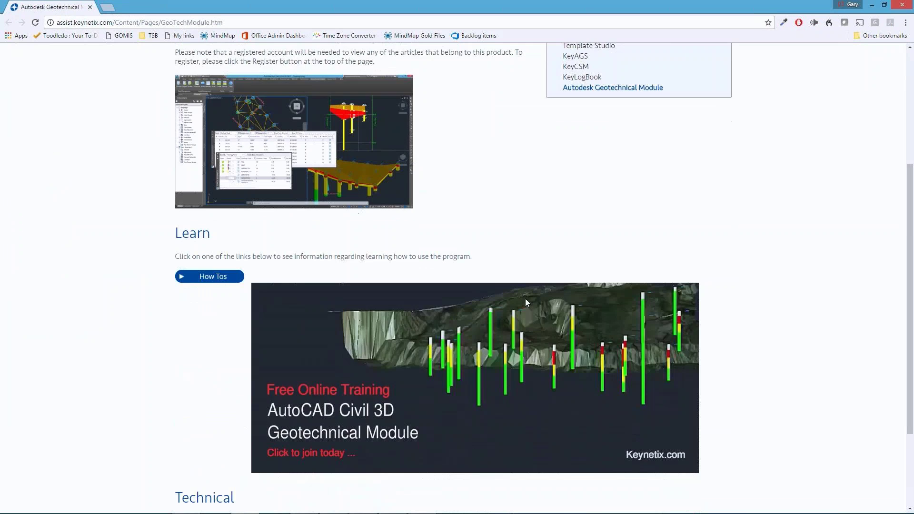
pyautogui.scroll(-3, 526, 303)
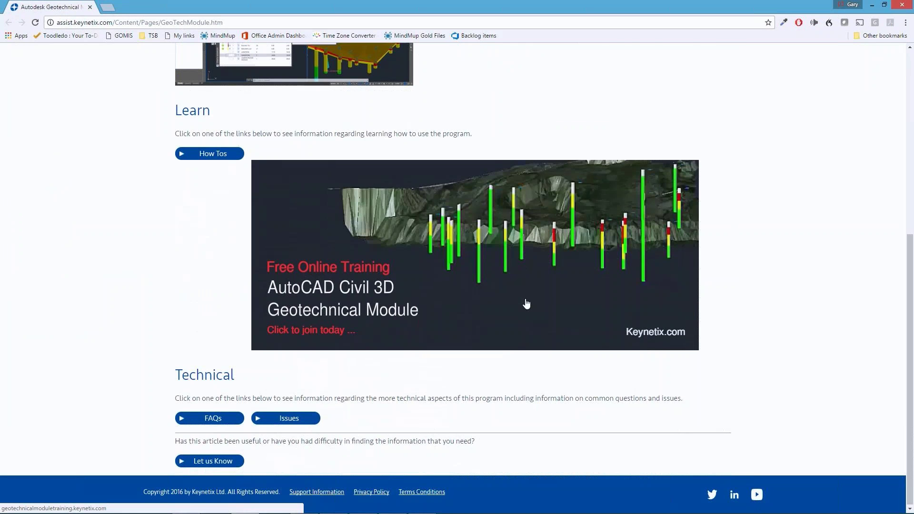
pyautogui.scroll(3, 526, 303)
pyautogui.scroll(4, 527, 303)
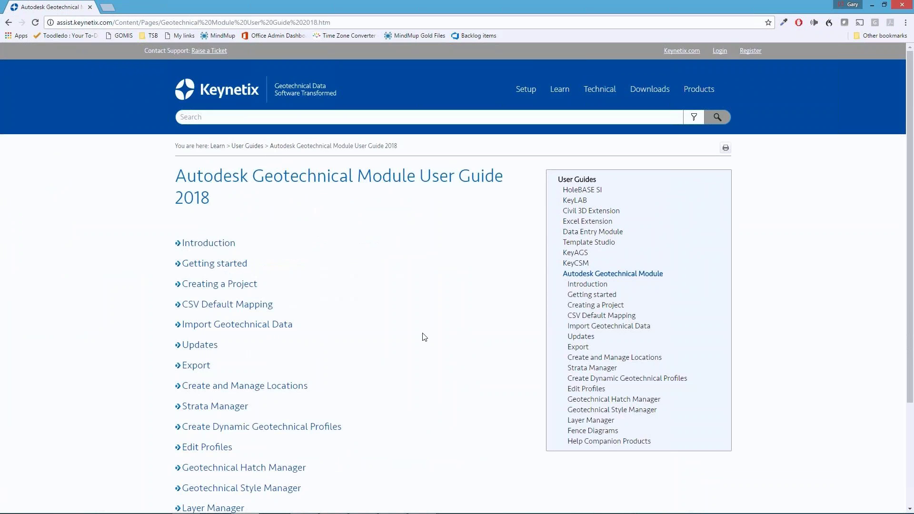
# Open the Layer Manager topic from the user guide contents and read through it.
pyautogui.scroll(-2, 424, 337)
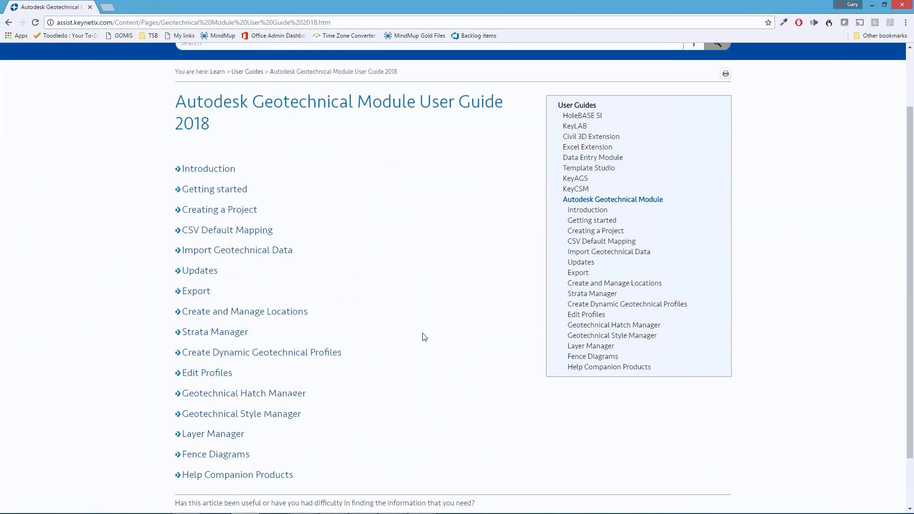
pyautogui.click(204, 415)
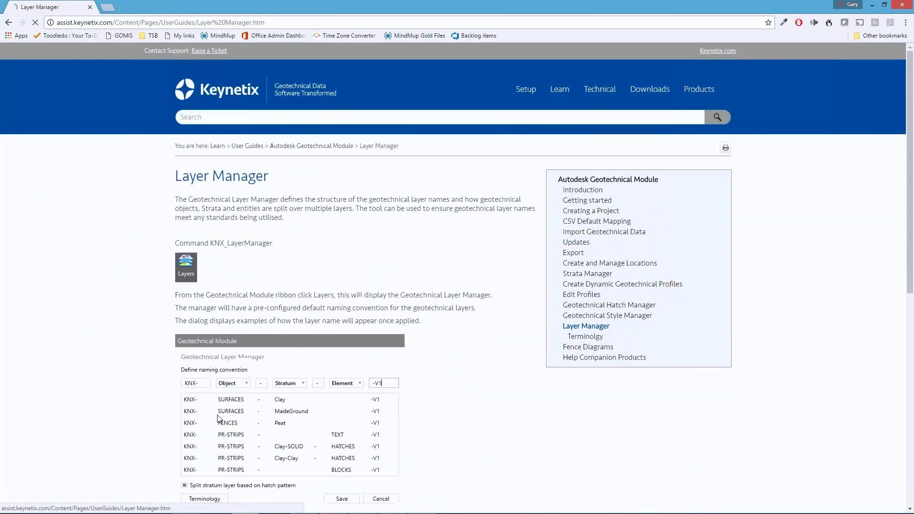
pyautogui.scroll(-8, 427, 363)
pyautogui.scroll(6, 431, 363)
# Open the Fence Diagrams topic of the user guide, and show the list of Keynetix products.
pyautogui.click(597, 254)
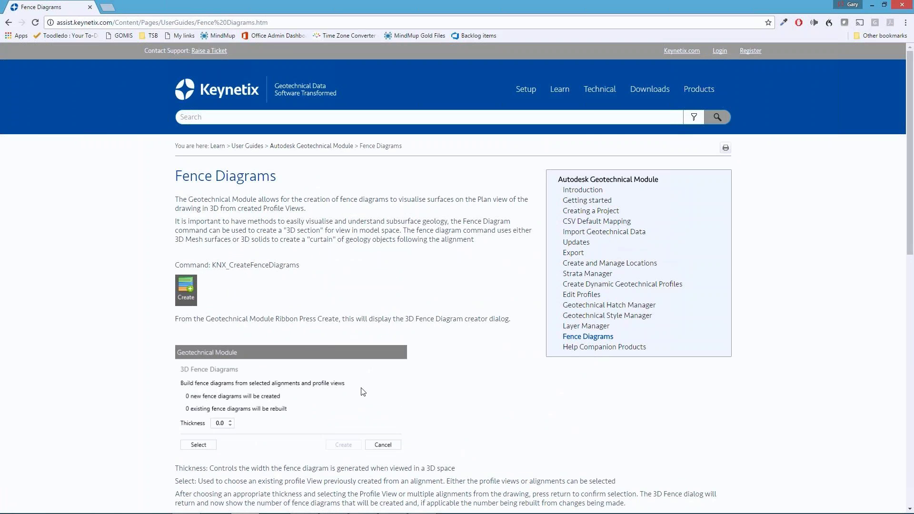
pyautogui.moveTo(698, 101)
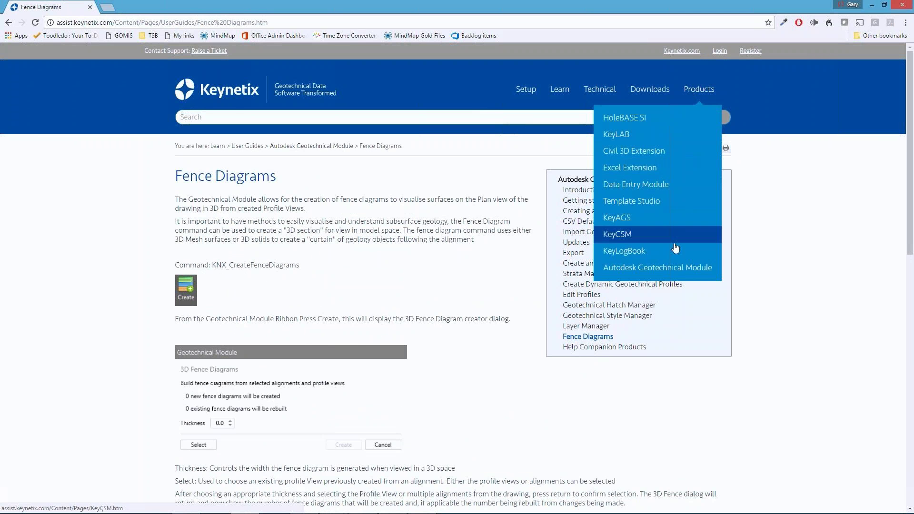
# Search the Keynetix support site for "model geology" and look through the list of results.
pyautogui.click(236, 116)
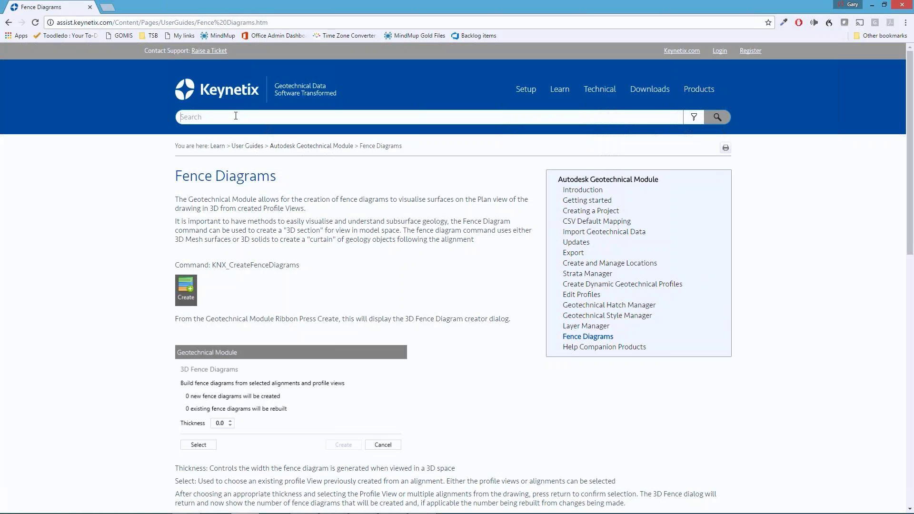
pyautogui.write('model geology')
pyautogui.press('Return')
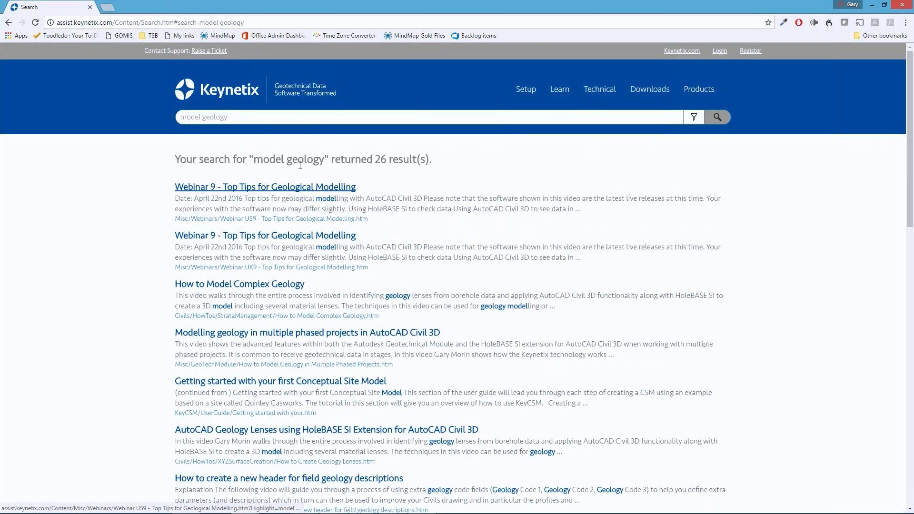
pyautogui.scroll(-1, 316, 235)
pyautogui.scroll(-3, 316, 235)
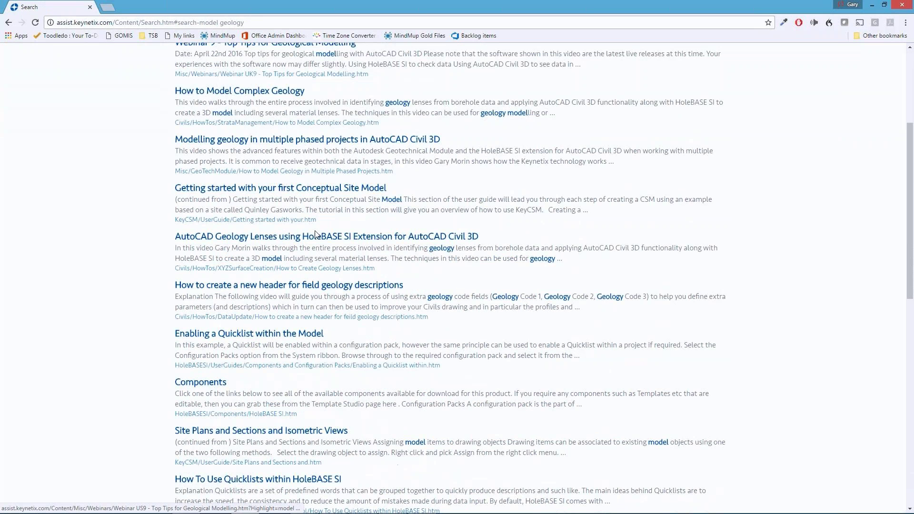
pyautogui.scroll(4, 295, 209)
# Open the first "Webinar 9 - Top Tips for Geological Modelling" result, view its video full screen from about 06:45, and return to the page.
pyautogui.click(276, 187)
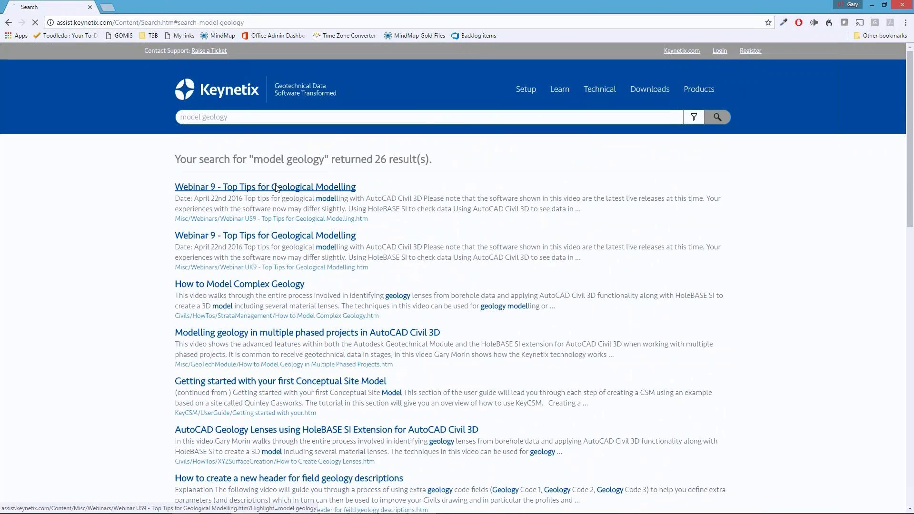
pyautogui.click(451, 243)
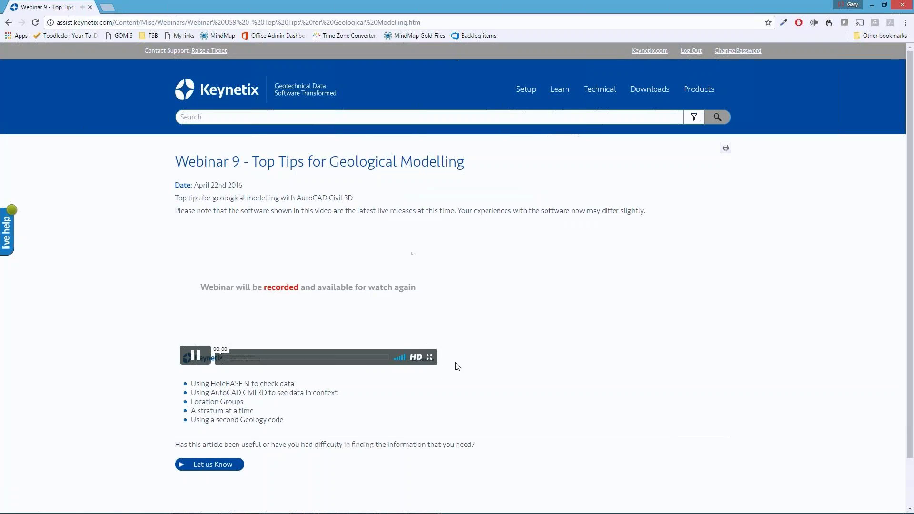
pyautogui.click(429, 357)
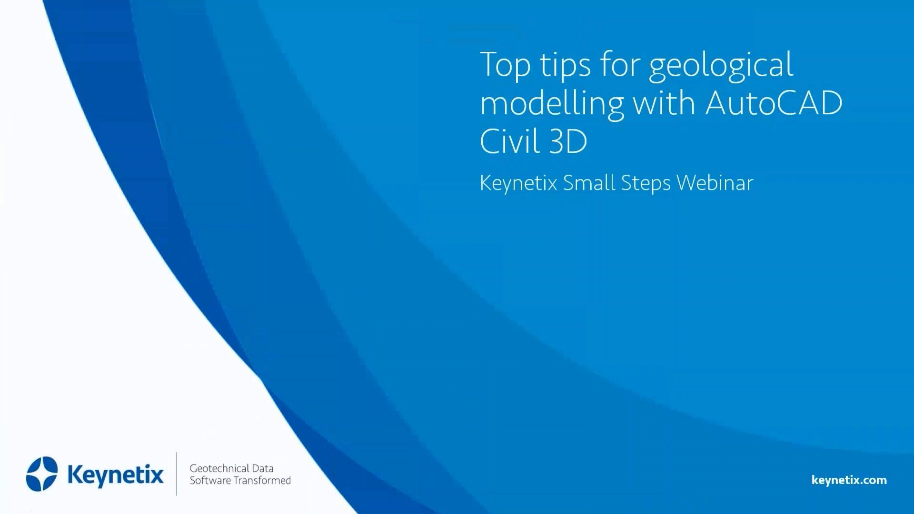
pyautogui.click(353, 501)
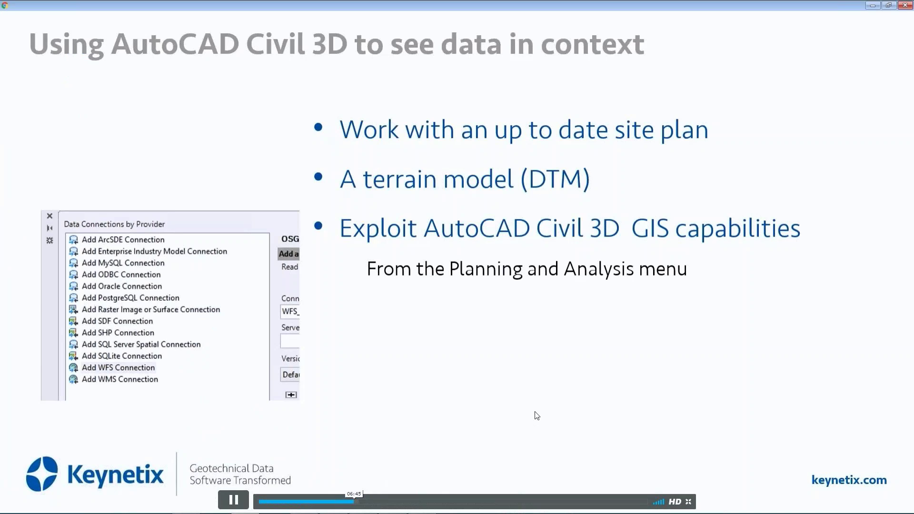
pyautogui.press('Escape')
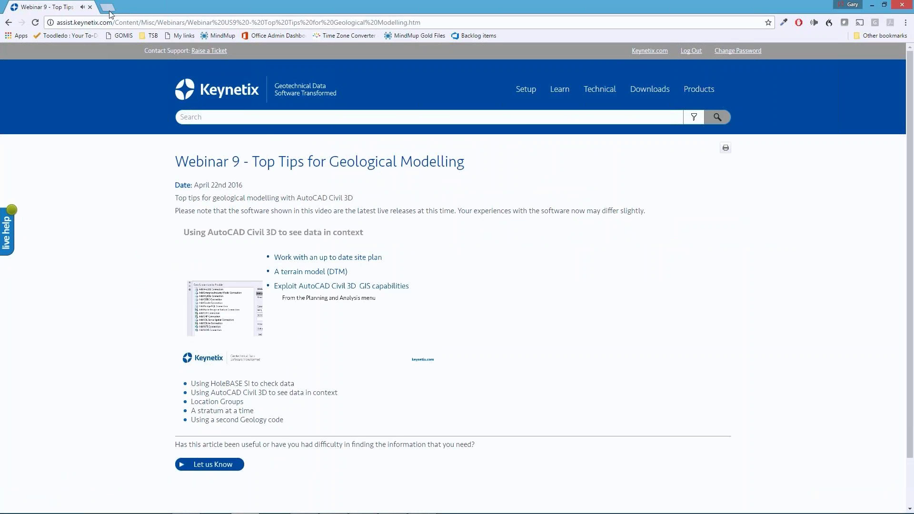
# Switch to Civil 3D, open the Geotechnical Module's companion products web page, skim the HoleBASE SI descriptions, and close the page.
pyautogui.click(871, 7)
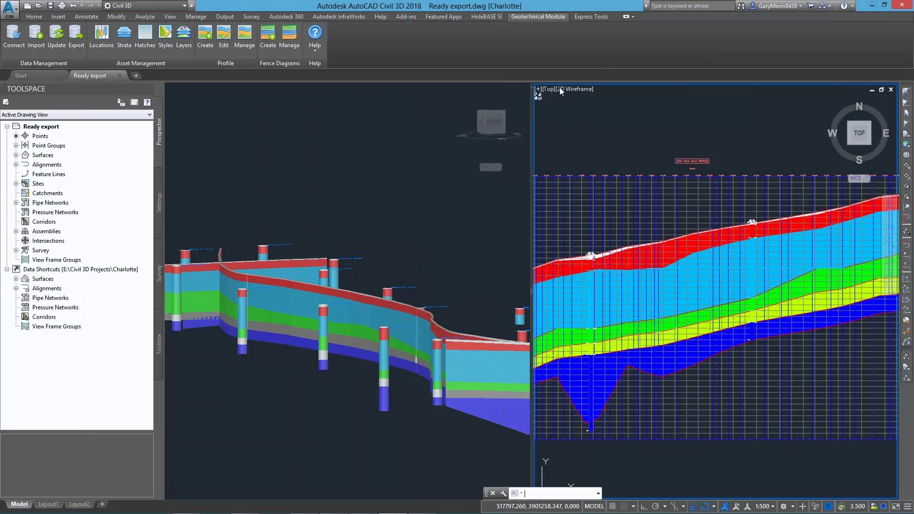
pyautogui.click(310, 40)
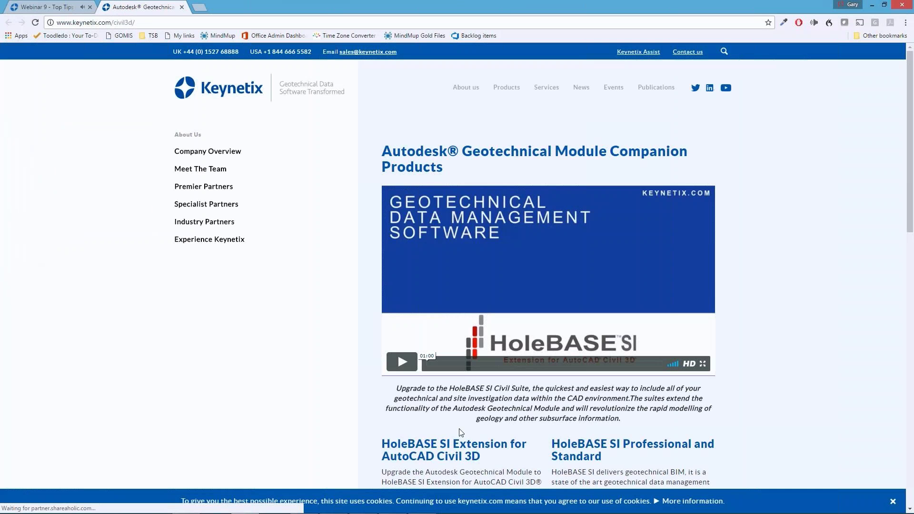
pyautogui.scroll(-5, 507, 445)
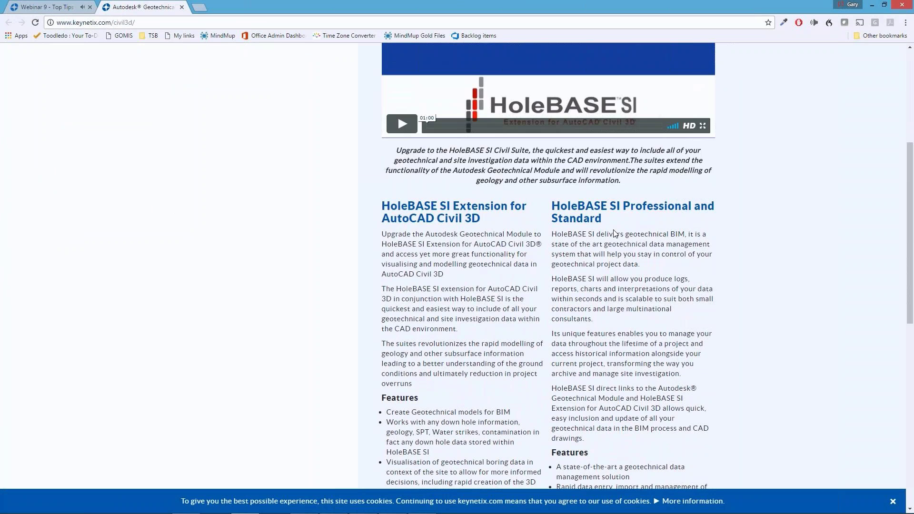
pyautogui.scroll(4, 614, 233)
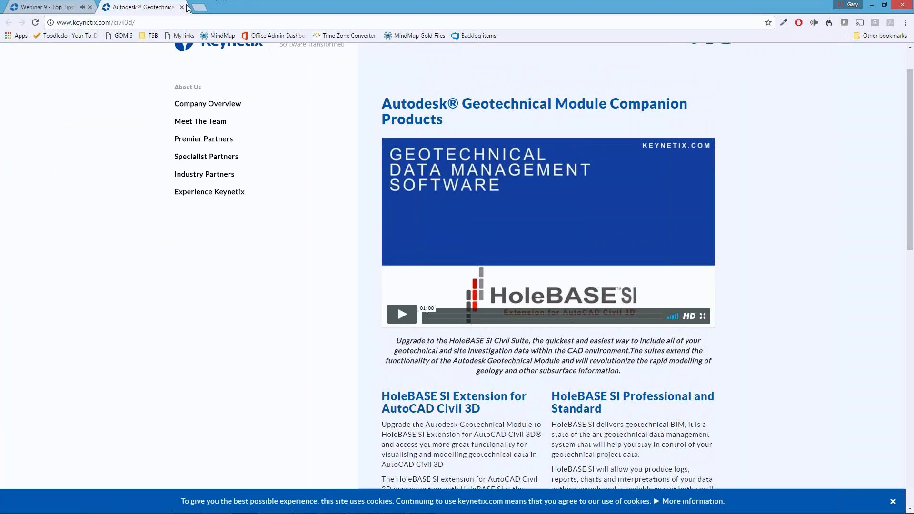
pyautogui.click(182, 6)
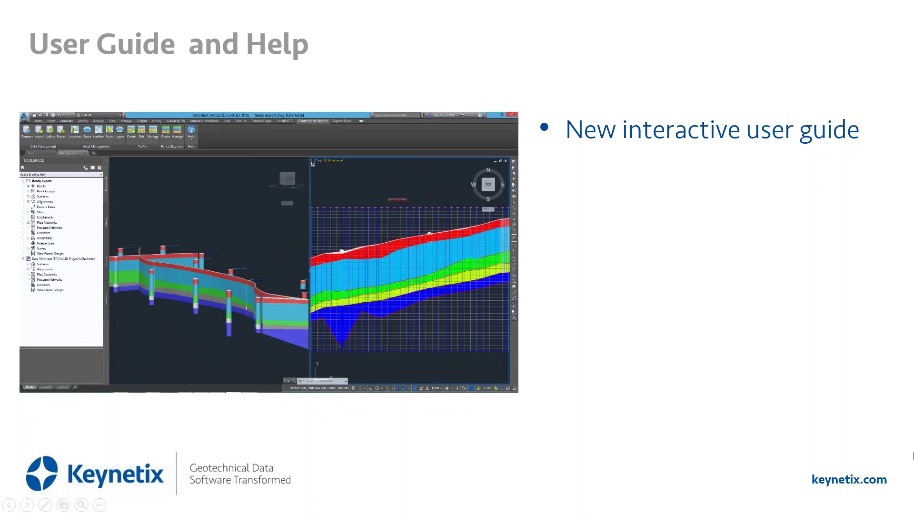
pyautogui.click(640, 451)
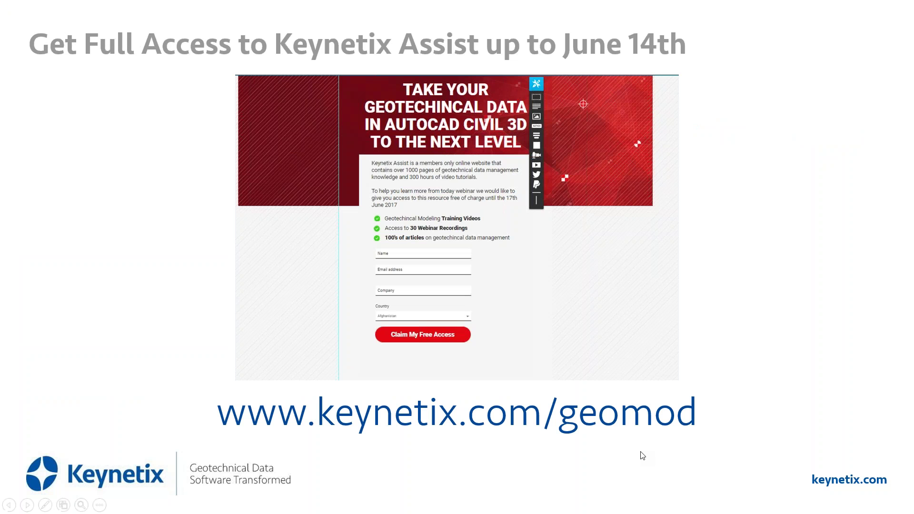